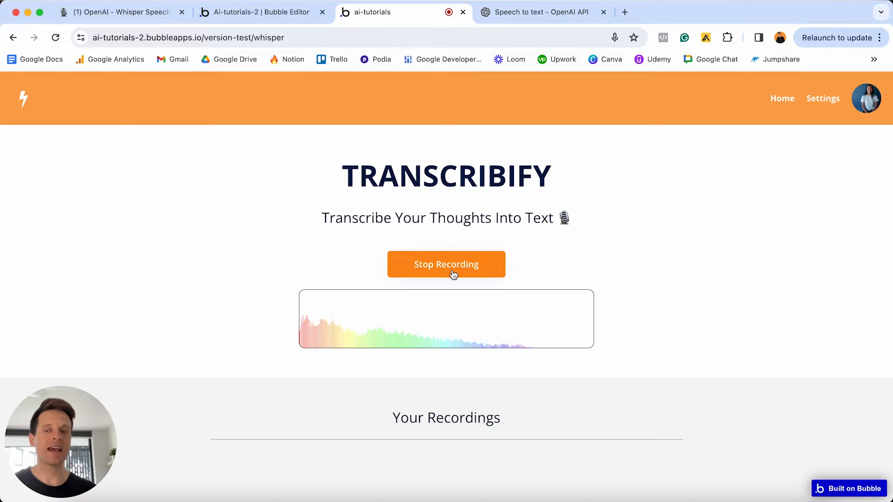
# Stop the running audio recording, and record another short voice memo in the Transcribify app.
pyautogui.click(454, 275)
pyautogui.scroll(-3, 473, 388)
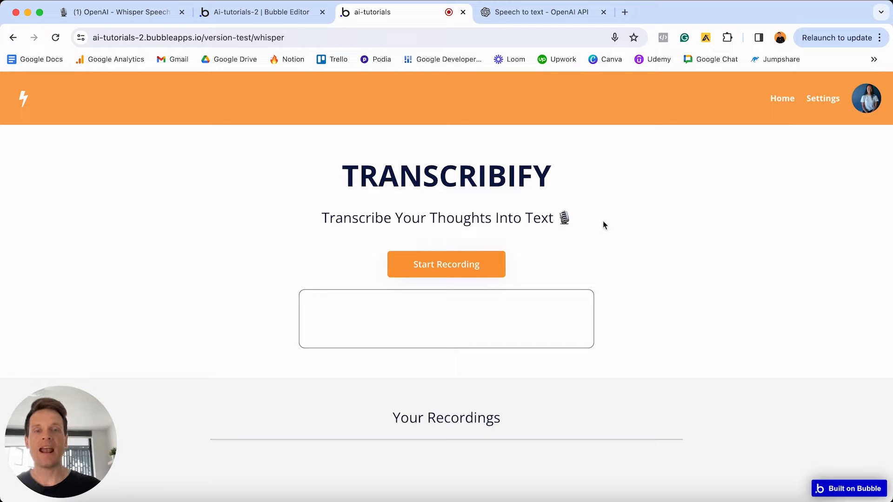
pyautogui.click(453, 274)
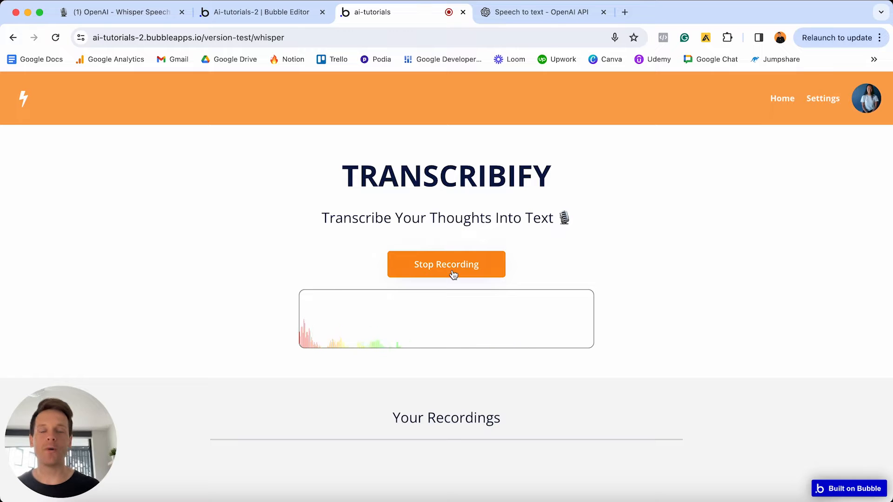
pyautogui.click(454, 275)
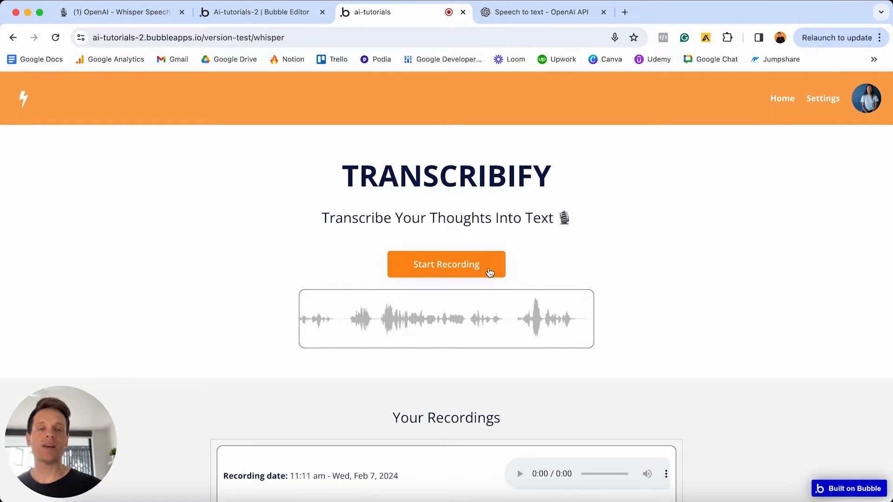
# Transcribe the new voice recording and highlight its transcription text.
pyautogui.scroll(-3, 490, 272)
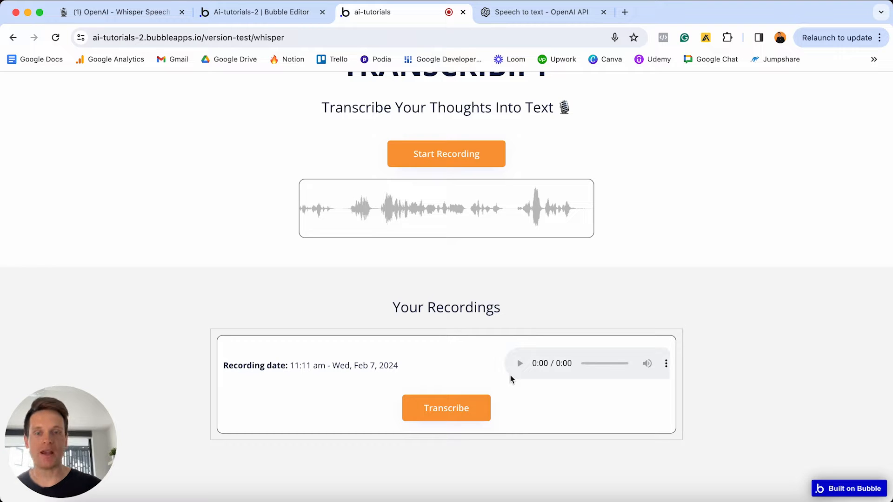
pyautogui.click(431, 409)
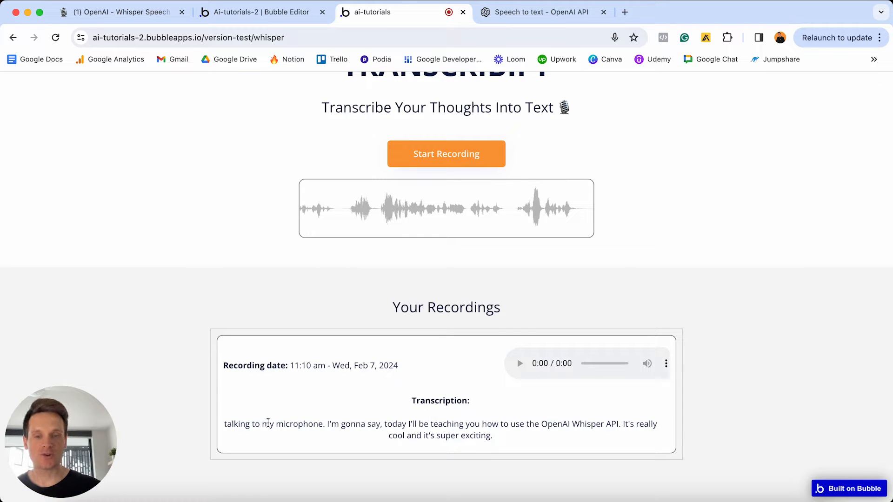
pyautogui.moveTo(225, 425); pyautogui.dragTo(541, 443)
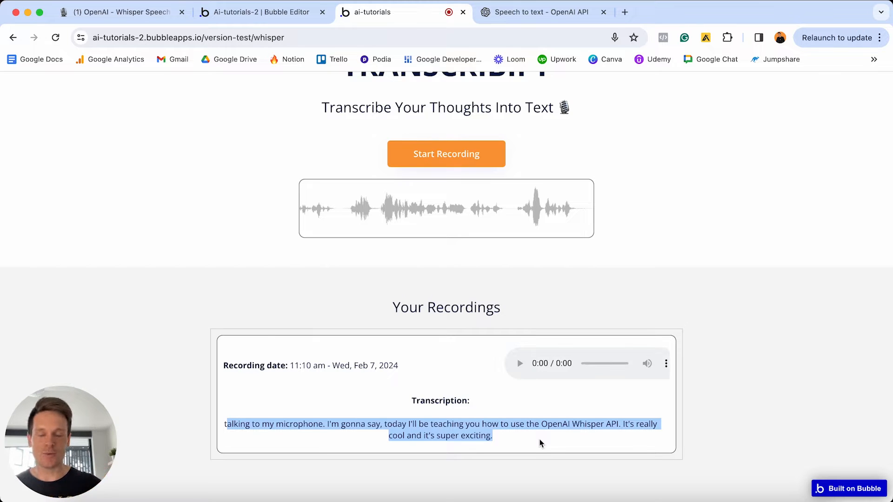
# Switch to the Notion outline, mark "Showing a demo of the product" as done and review the remaining checklist.
pyautogui.click(162, 16)
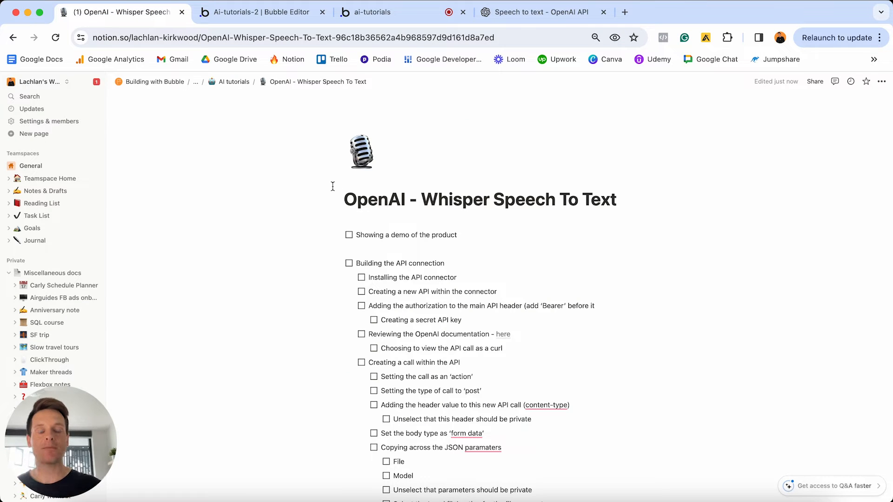
pyautogui.click(350, 237)
pyautogui.scroll(-4, 349, 235)
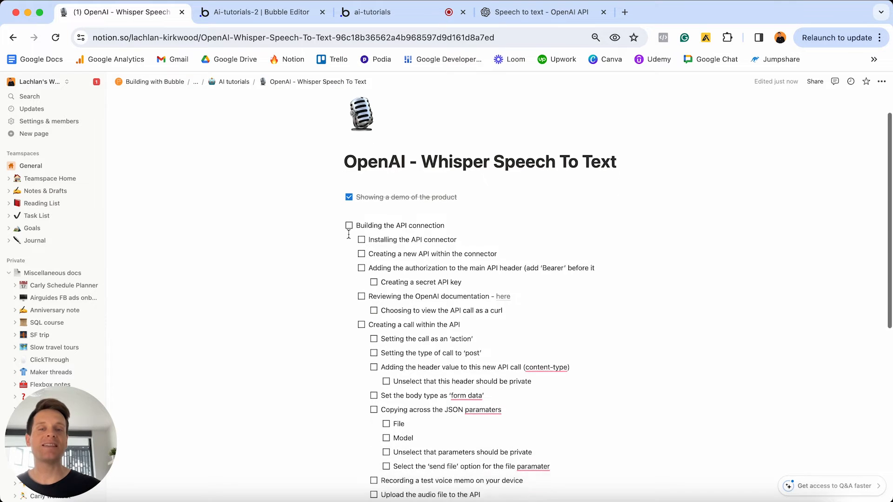
pyautogui.scroll(-4, 349, 234)
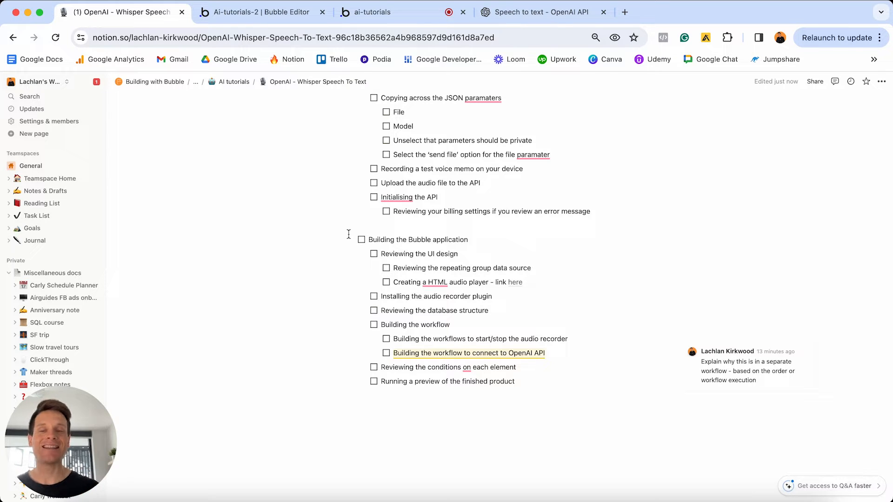
pyautogui.scroll(7, 349, 234)
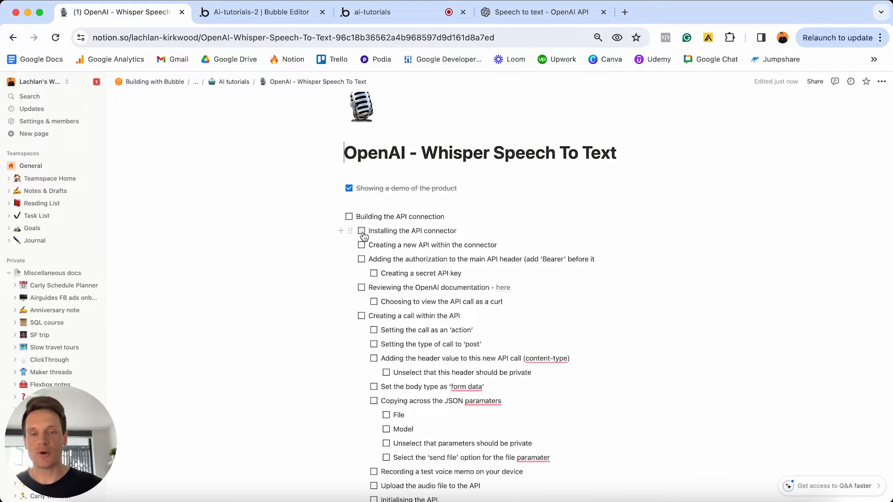
# Highlight the "Building the API connection" item in the Notion checklist.
pyautogui.click(362, 231)
pyautogui.click(362, 231)
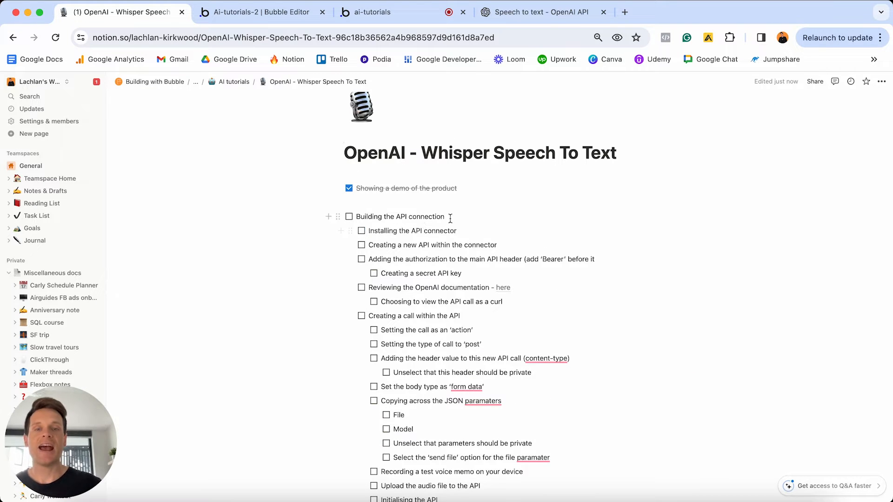
pyautogui.click(455, 217)
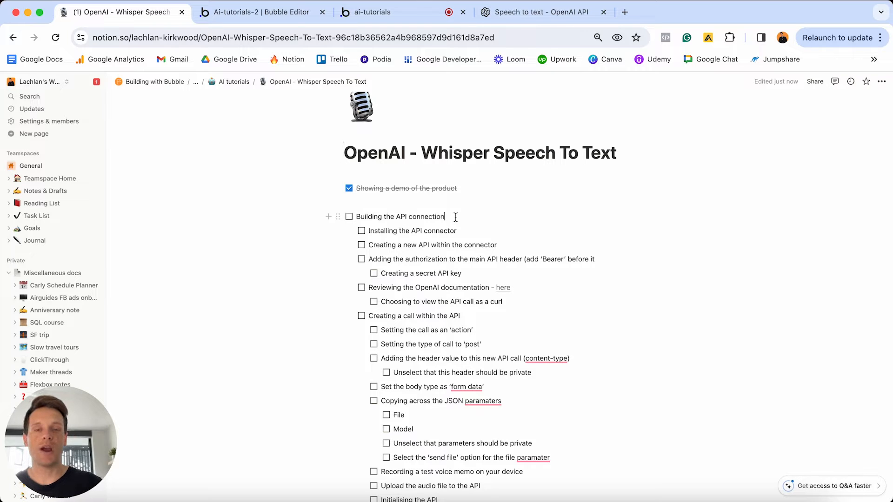
pyautogui.tripleClick(455, 217)
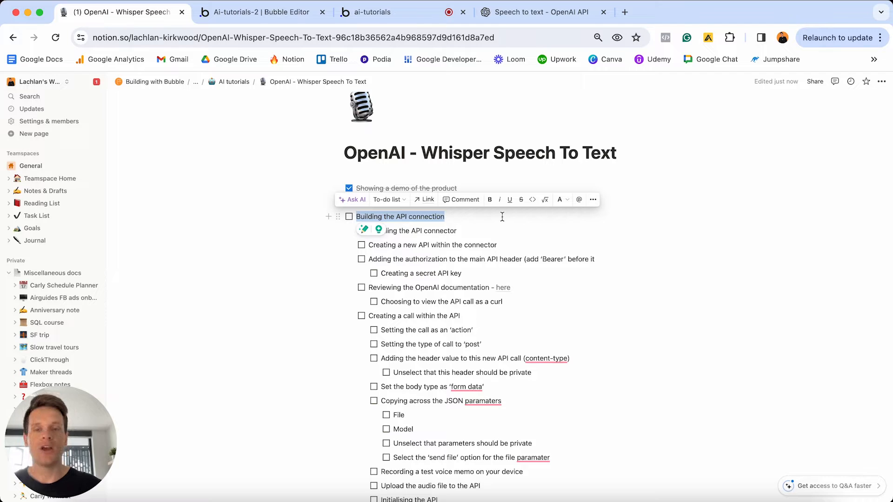
# Switch to the Bubble editor and delete the existing Open AI API from the API Connector plugin.
pyautogui.click(279, 13)
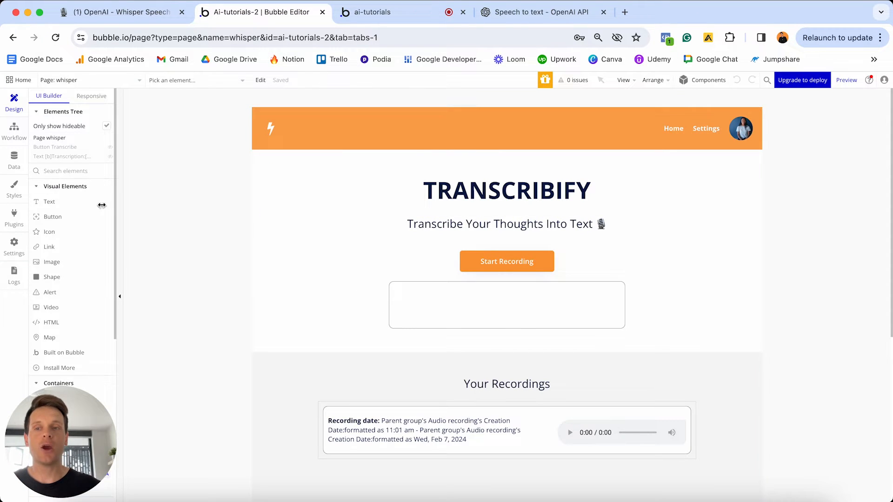
pyautogui.click(14, 218)
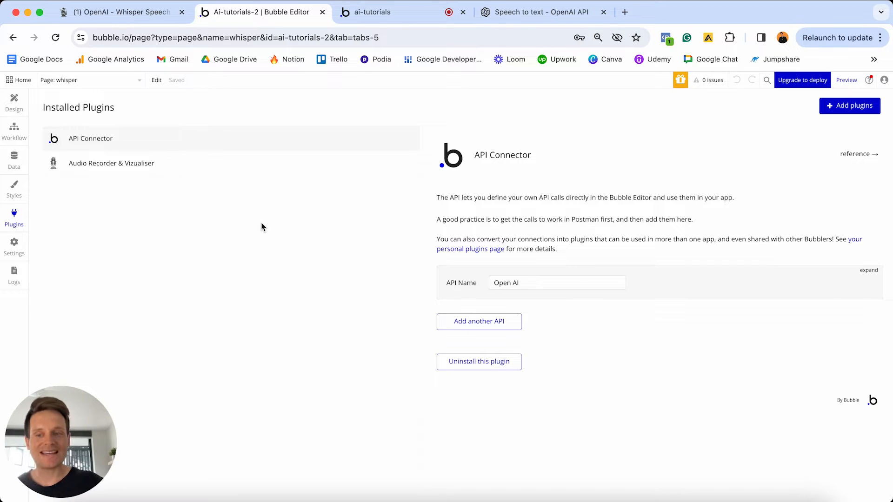
pyautogui.click(870, 274)
pyautogui.click(811, 285)
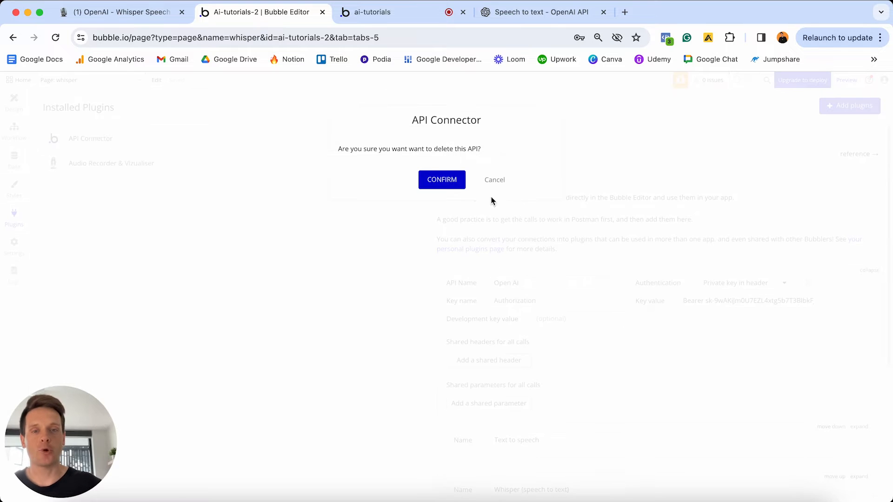
pyautogui.click(434, 176)
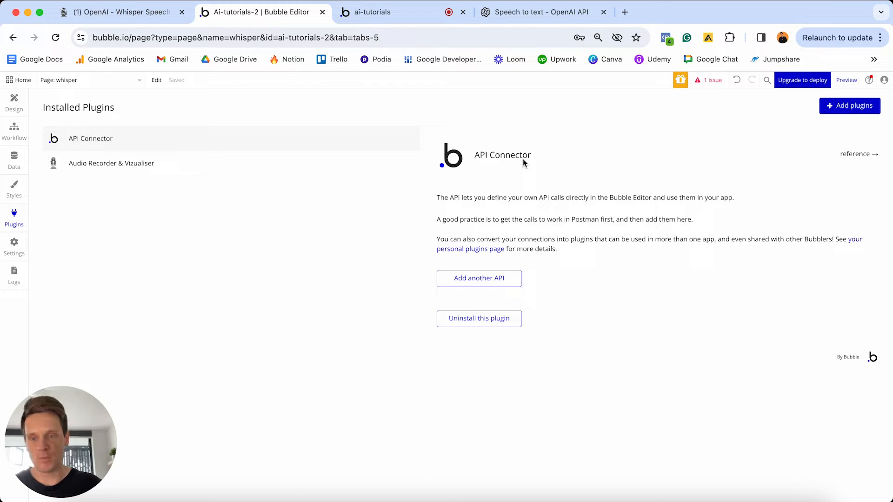
# Look up "api" among the installable plugins, and add a new API to the API Connector.
pyautogui.click(837, 107)
pyautogui.write('api')
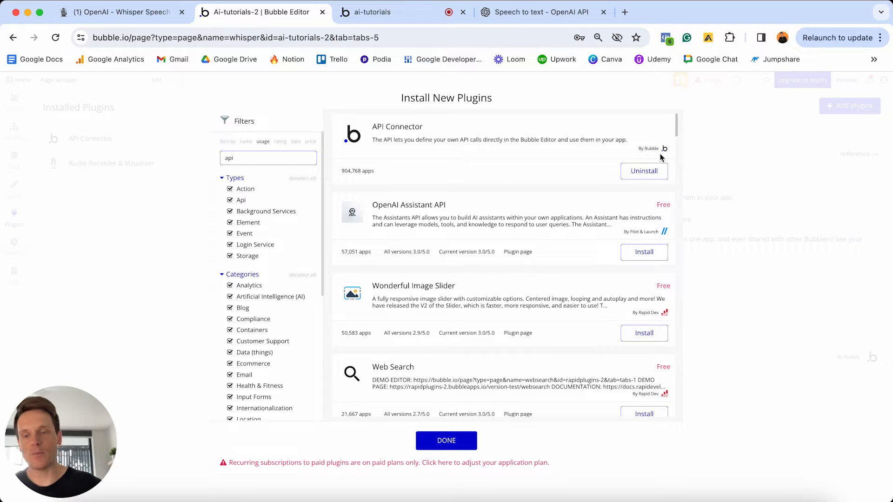
pyautogui.click(447, 441)
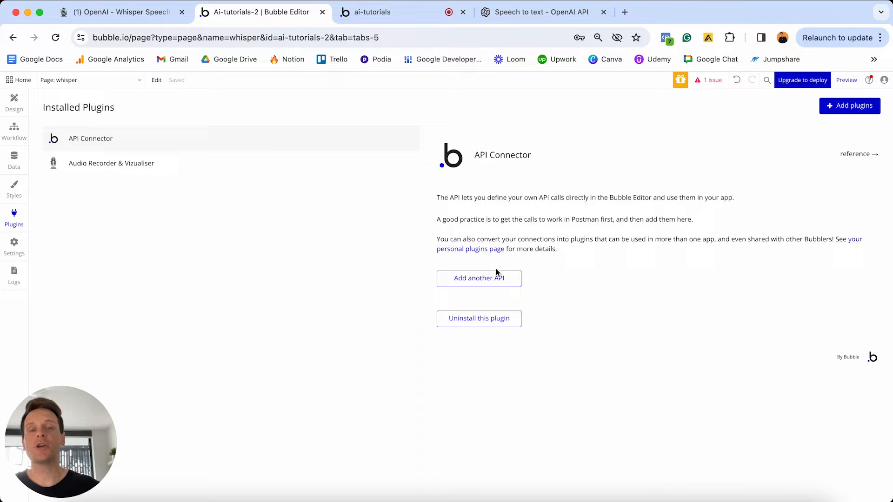
pyautogui.click(478, 281)
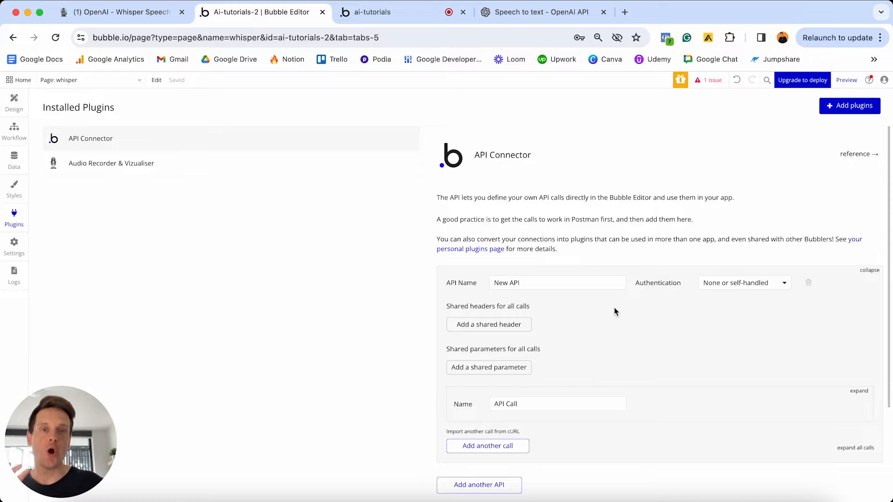
# Open the OpenAI speech-to-text documentation from the Notion outline's link and close the app preview and duplicate documentation tabs.
pyautogui.click(139, 19)
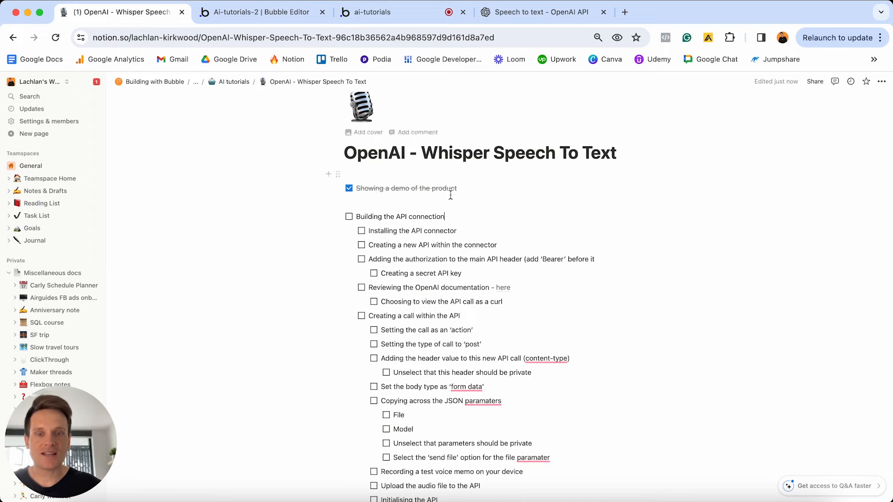
pyautogui.click(504, 288)
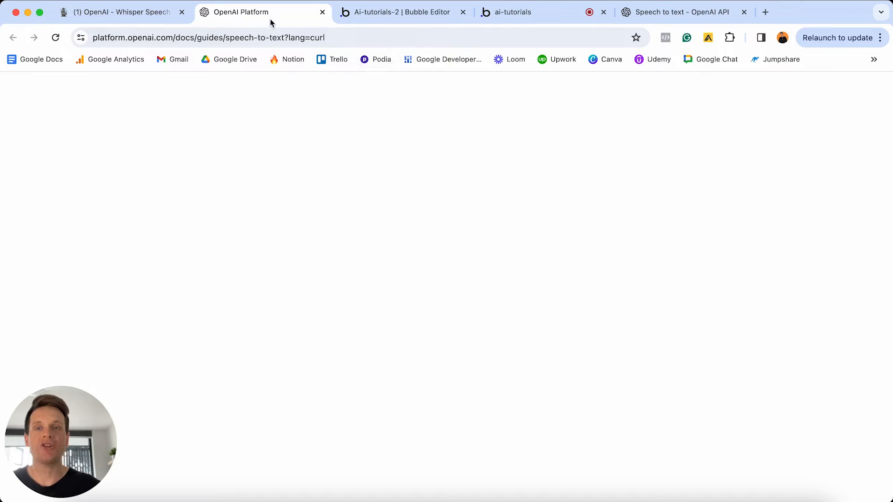
pyautogui.moveTo(272, 19); pyautogui.dragTo(501, 20)
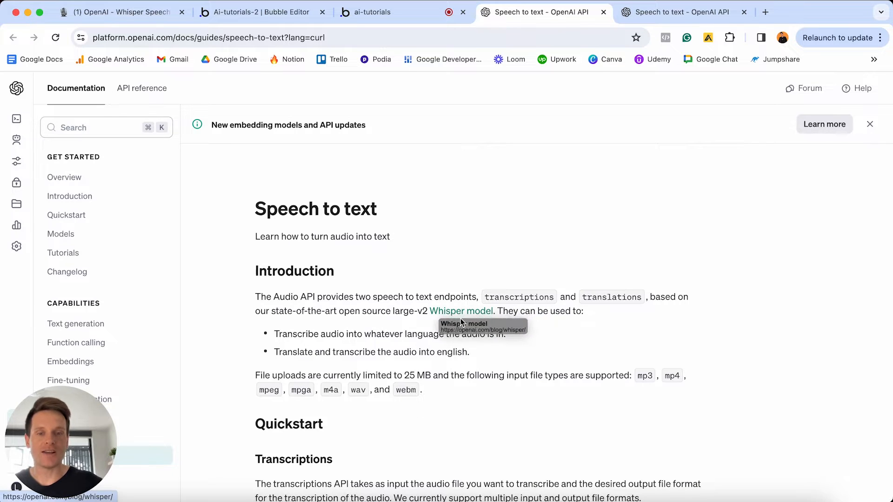
pyautogui.click(463, 13)
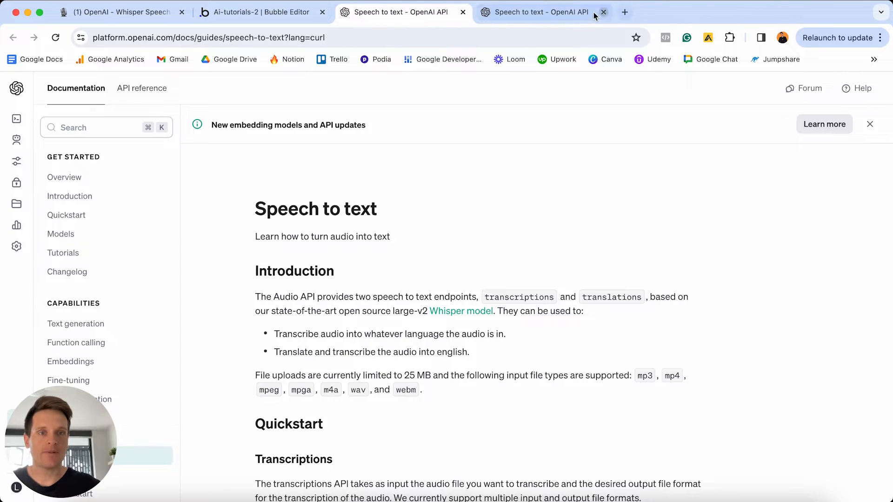
pyautogui.click(603, 12)
# Examine the curl transcription request in the documentation's Quickstart section and its available code library options.
pyautogui.scroll(-3, 478, 194)
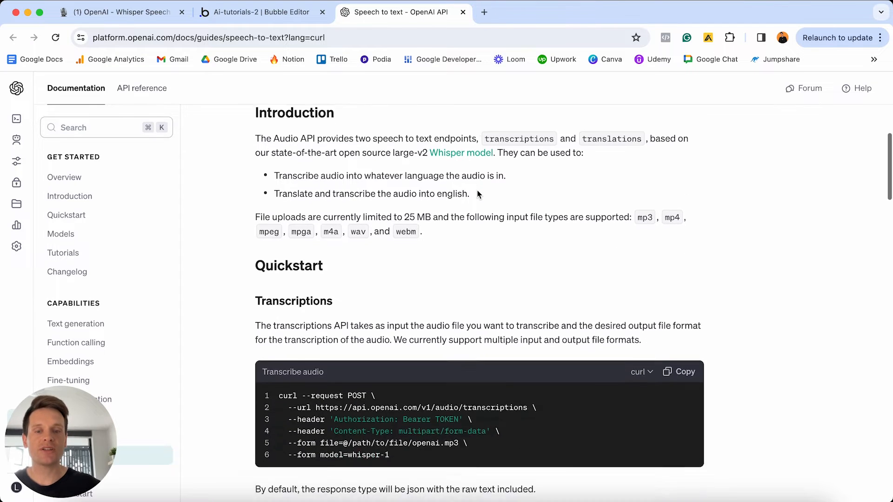
pyautogui.scroll(-2, 478, 194)
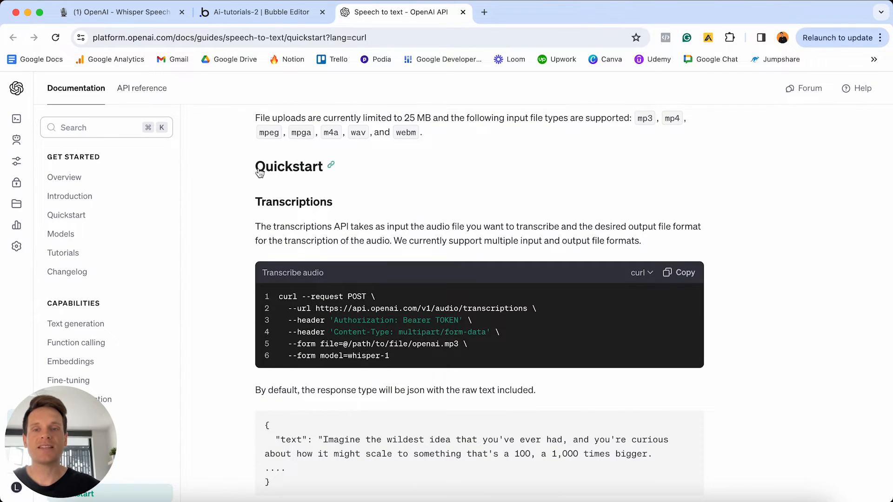
pyautogui.moveTo(257, 168); pyautogui.dragTo(334, 167)
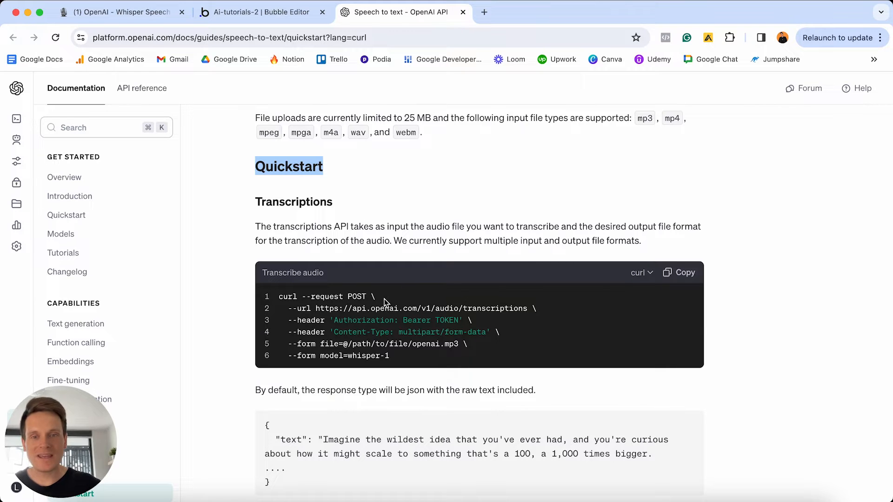
pyautogui.click(642, 274)
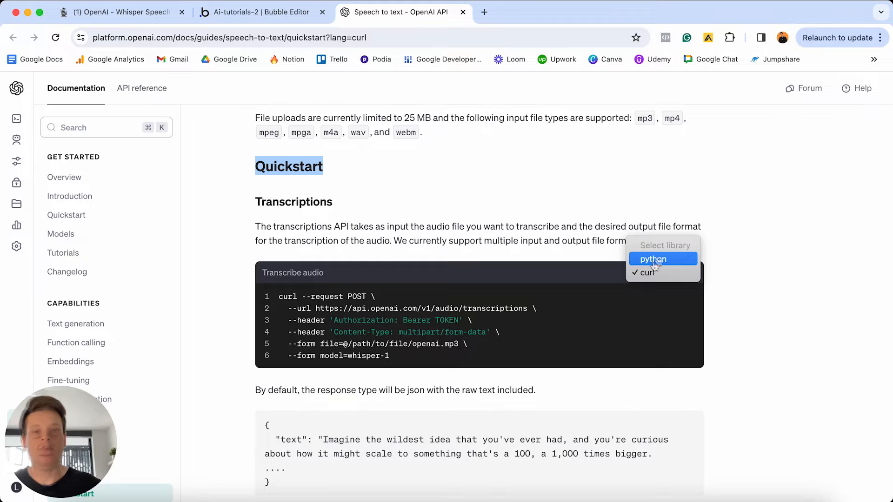
pyautogui.click(729, 268)
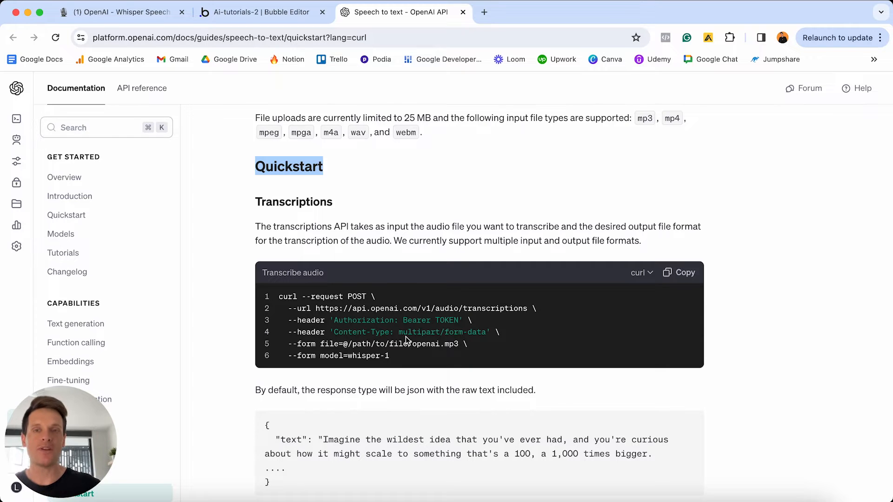
# Return to the Bubble editor and name the new API "OpenAI", leaving its call name as it is.
pyautogui.click(309, 14)
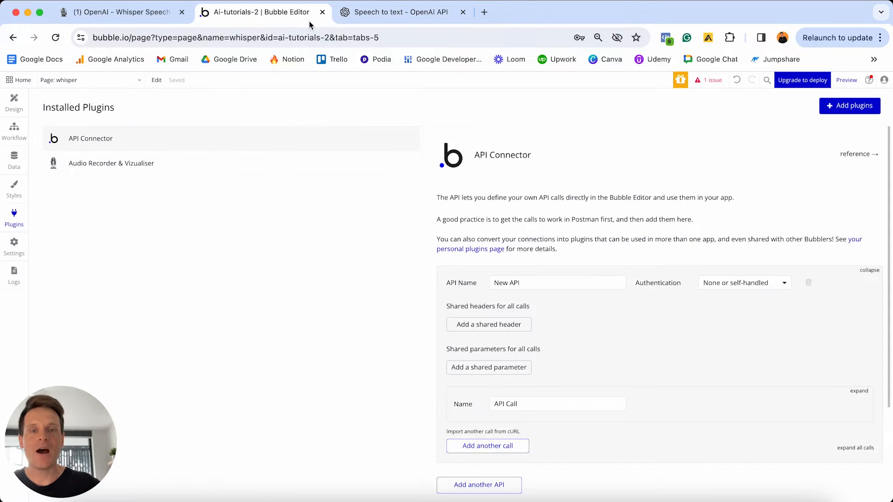
pyautogui.click(533, 284)
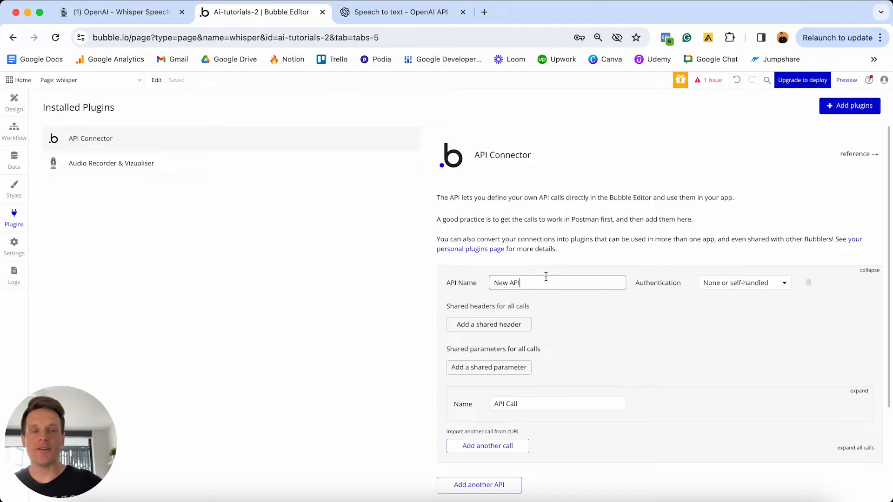
pyautogui.tripleClick(546, 282)
pyautogui.write('OpenAi')
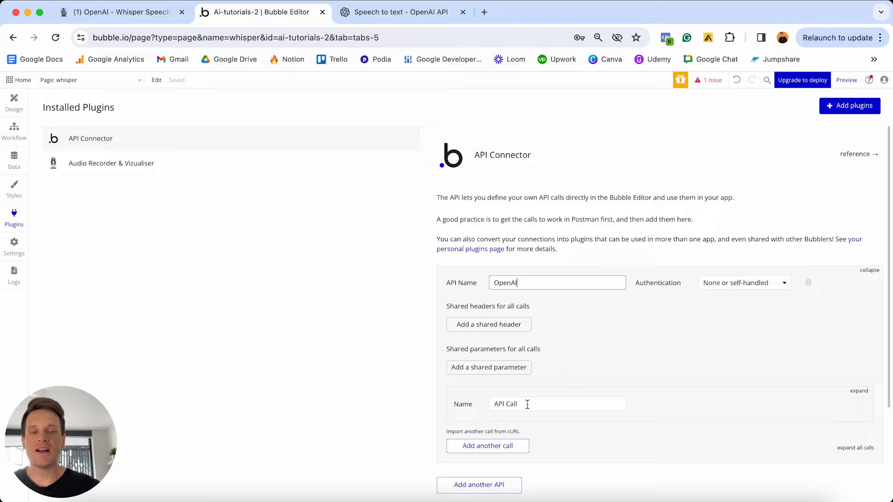
pyautogui.moveTo(527, 403); pyautogui.dragTo(496, 403)
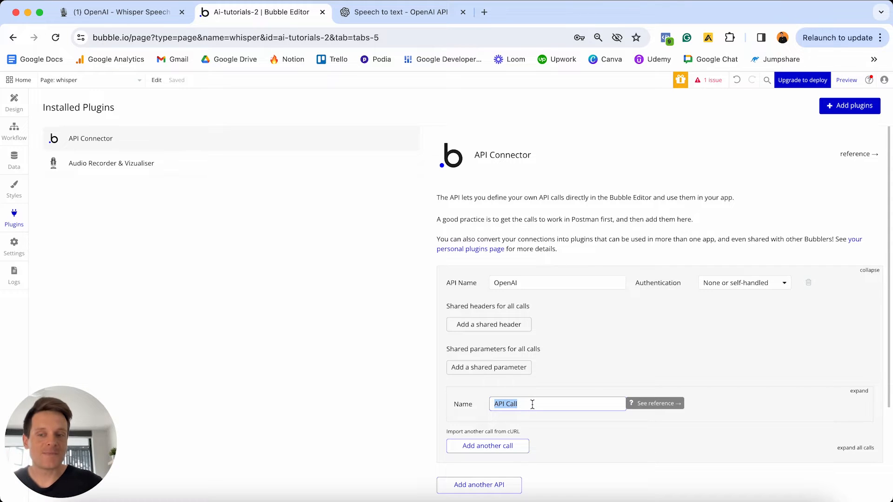
pyautogui.click(544, 313)
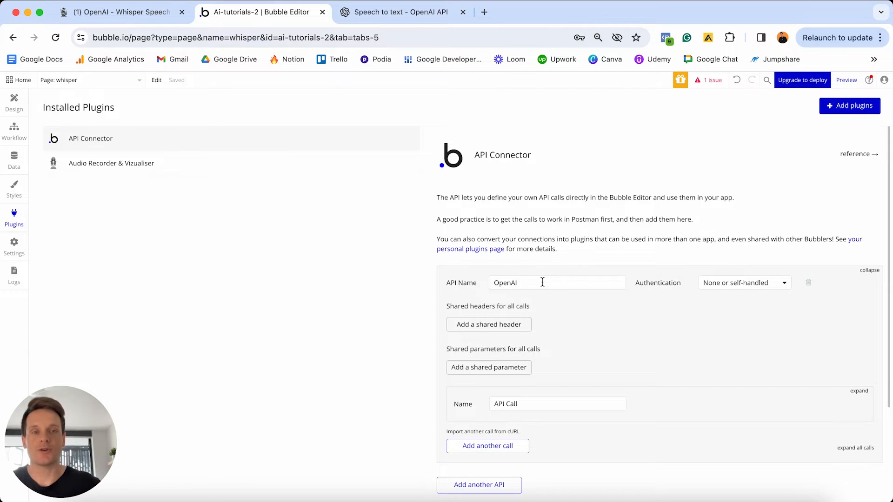
# Set the OpenAI API's authentication to "Private key in header" and check its key name against the Authorization header in the documentation's curl request.
pyautogui.click(743, 284)
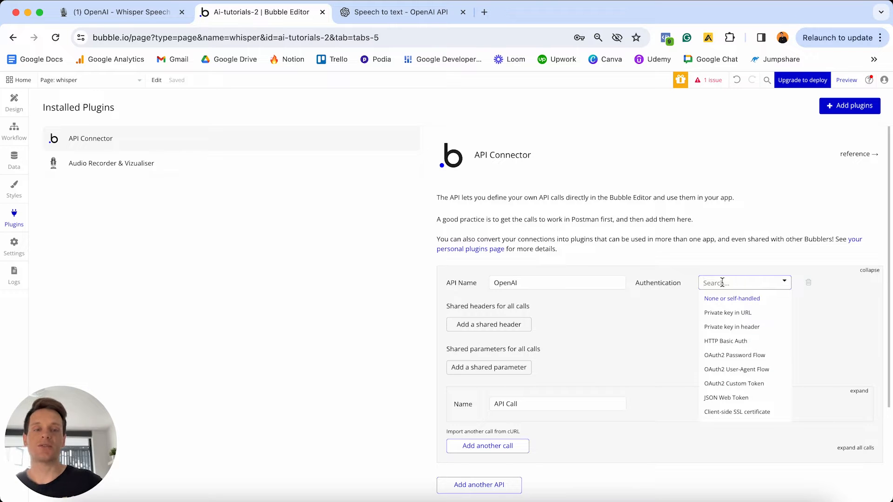
pyautogui.click(728, 327)
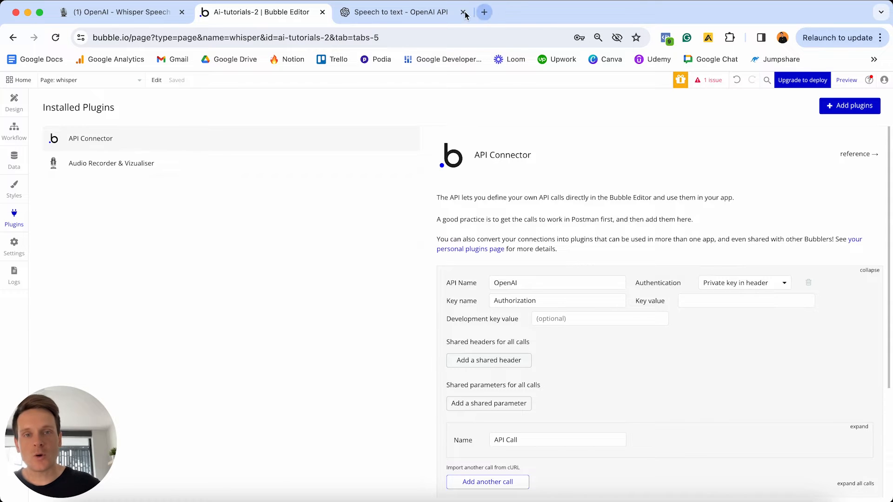
pyautogui.click(404, 12)
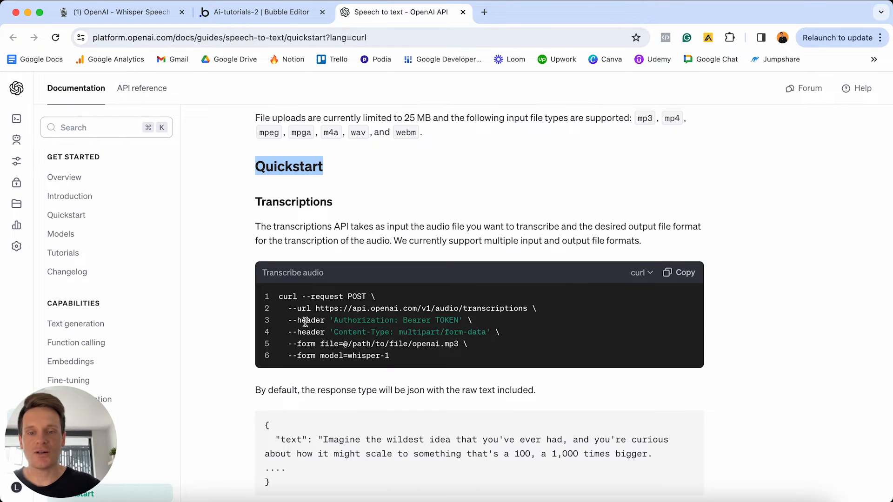
pyautogui.moveTo(297, 321); pyautogui.dragTo(325, 321)
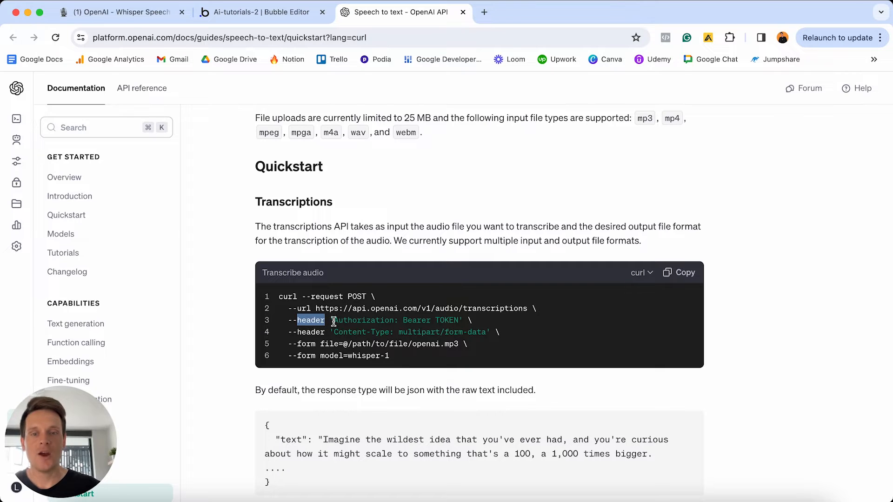
pyautogui.moveTo(333, 321); pyautogui.dragTo(394, 320)
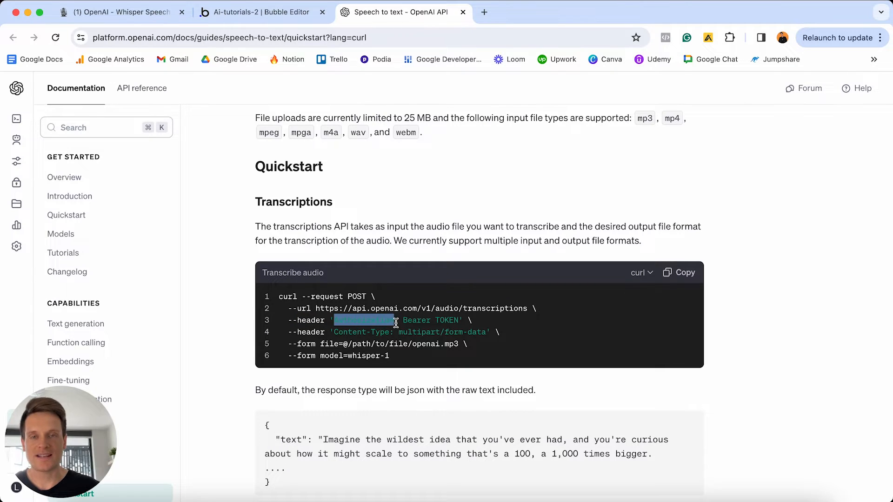
pyautogui.click(283, 18)
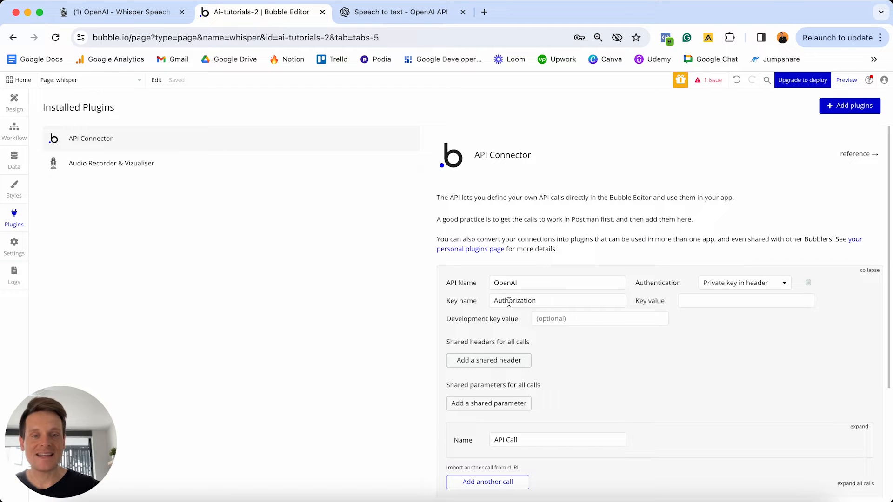
pyautogui.click(553, 301)
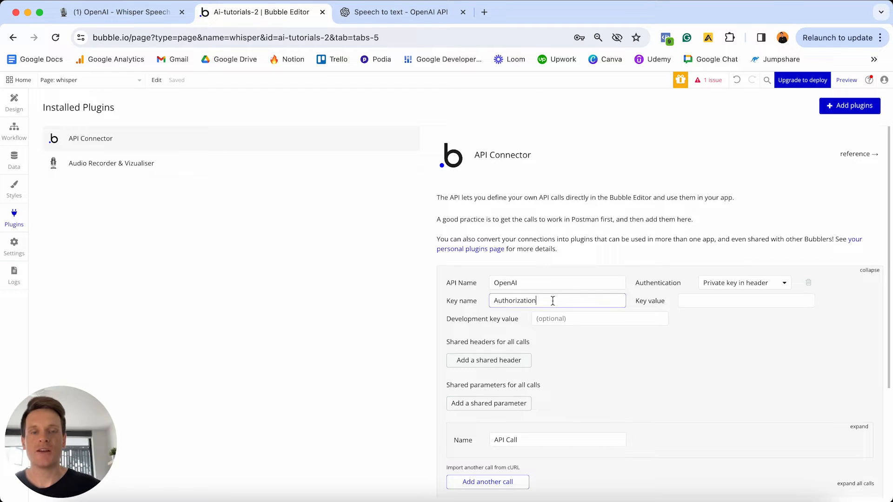
pyautogui.moveTo(552, 301); pyautogui.dragTo(472, 300)
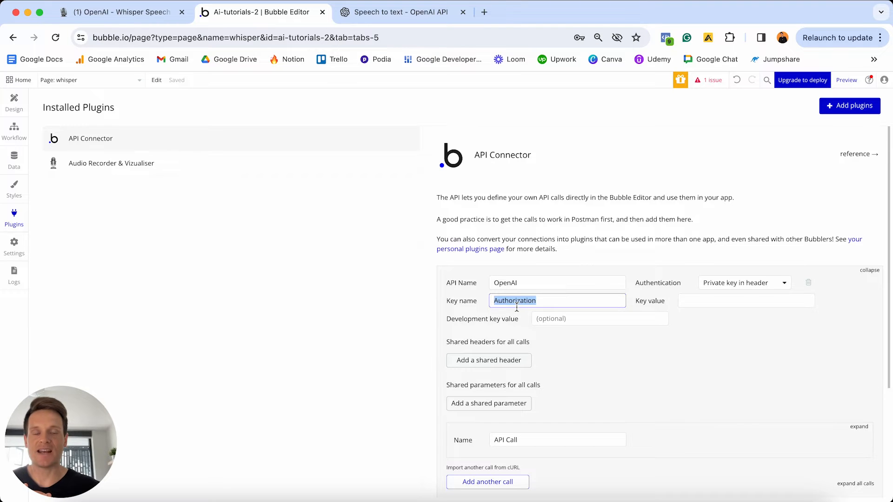
# Check the Authorization header's token format in the OpenAI documentation and open the account's API keys page in a new tab.
pyautogui.click(398, 12)
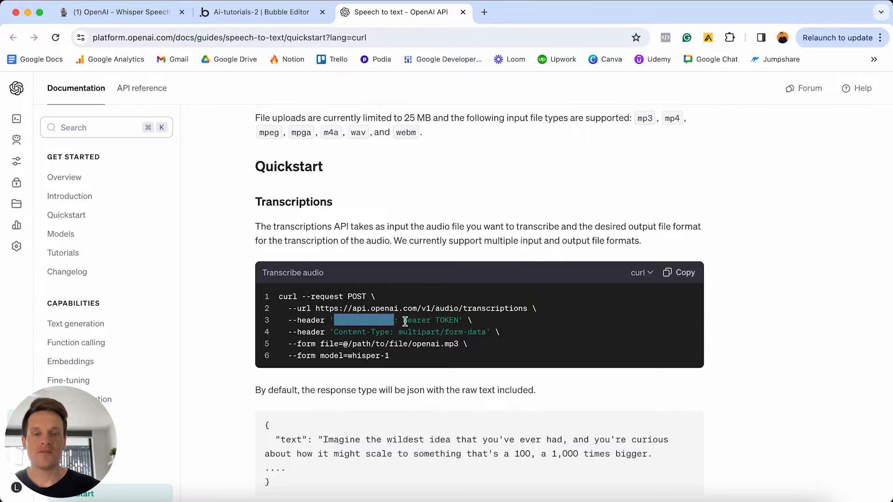
pyautogui.moveTo(402, 320); pyautogui.dragTo(458, 319)
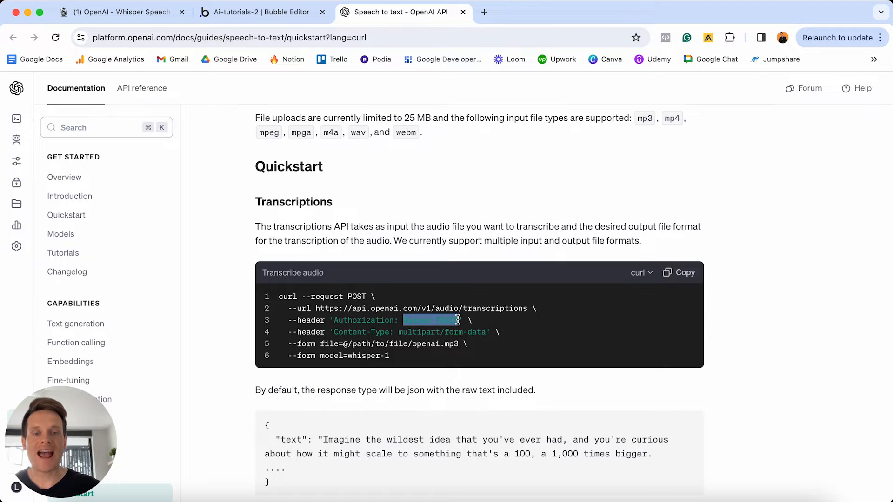
pyautogui.click(449, 325)
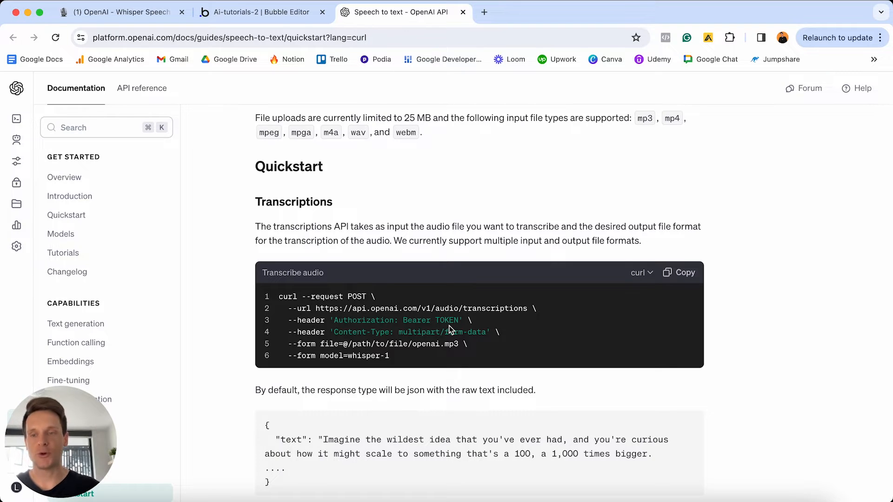
pyautogui.moveTo(16, 227)
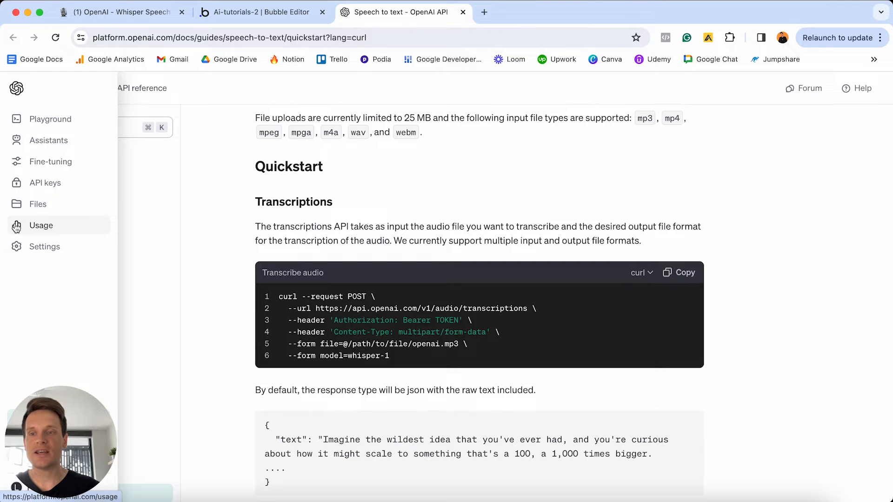
pyautogui.keyDown('super'); pyautogui.click(45, 186); pyautogui.keyUp('super')
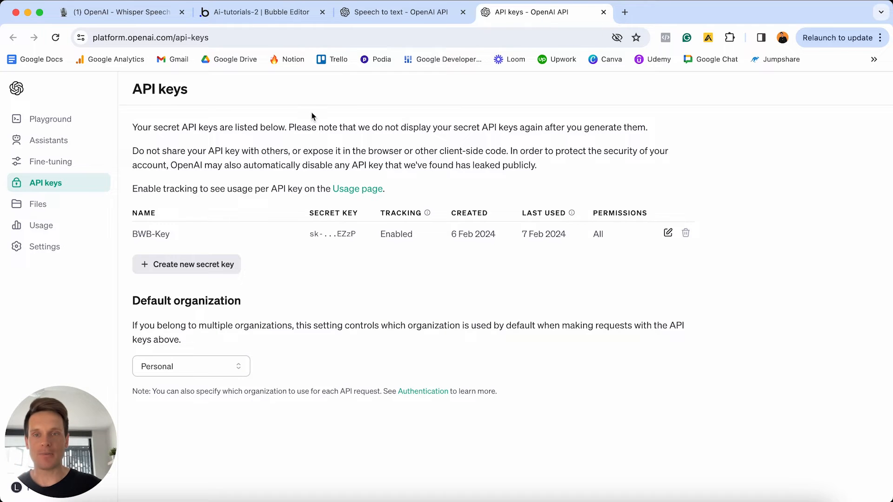
# Return to the Bubble editor and set the authorization key value to "Bearer", a space and the secret API key, following the documentation's format.
pyautogui.click(279, 12)
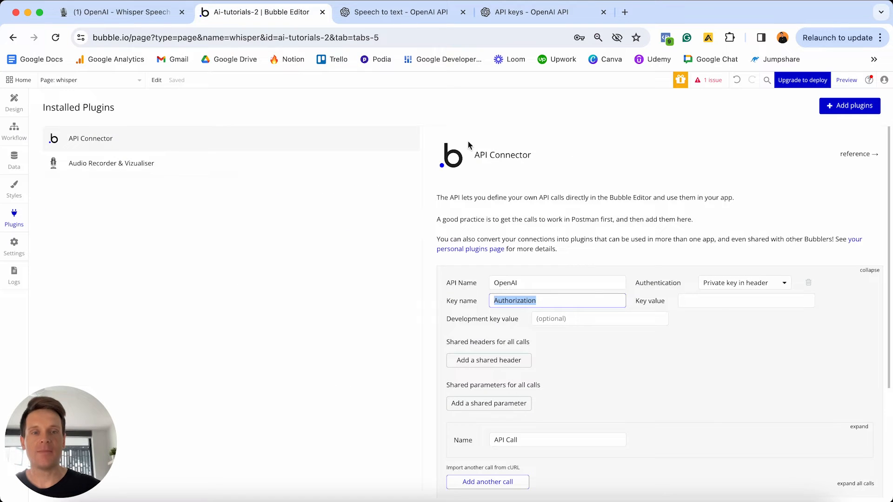
pyautogui.click(691, 303)
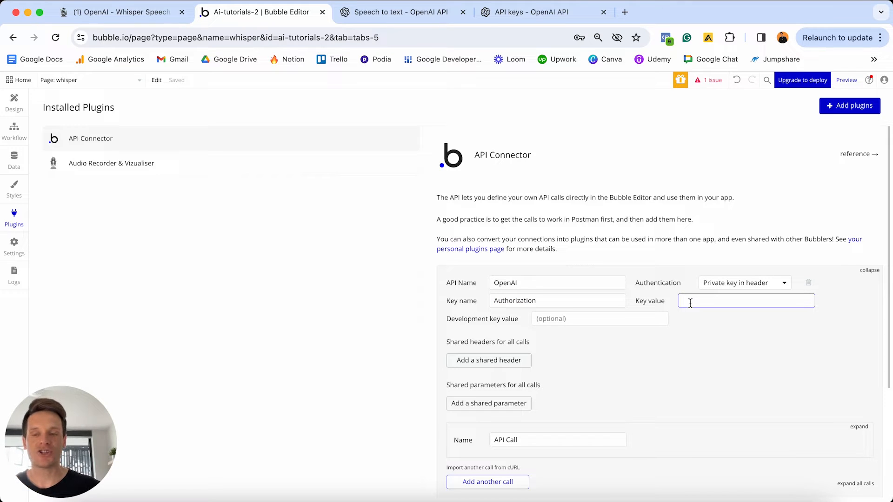
pyautogui.click(431, 15)
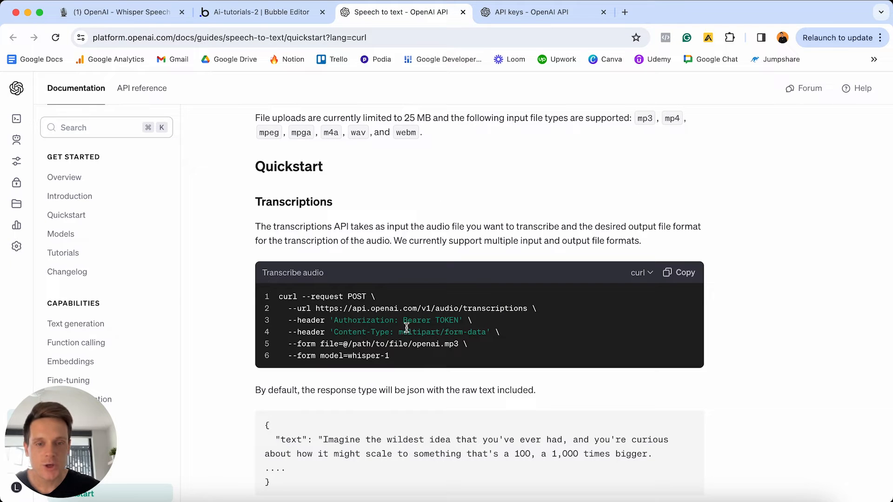
pyautogui.moveTo(435, 321); pyautogui.dragTo(459, 320)
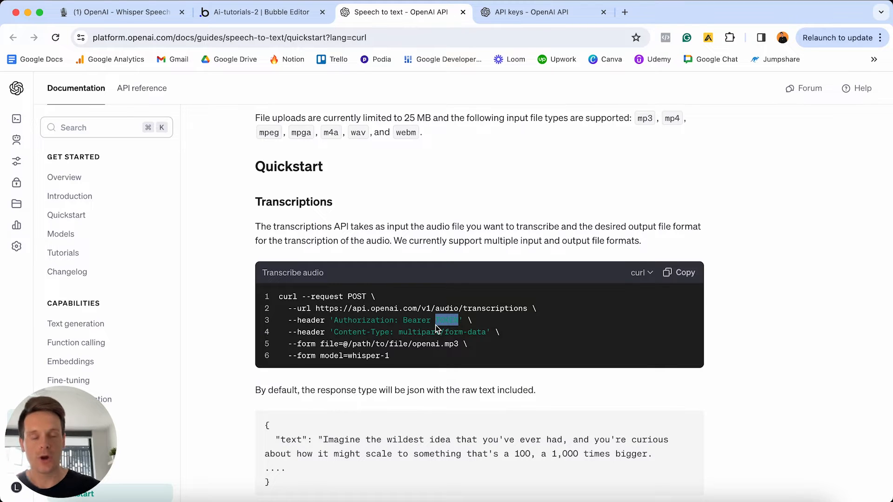
pyautogui.click(275, 14)
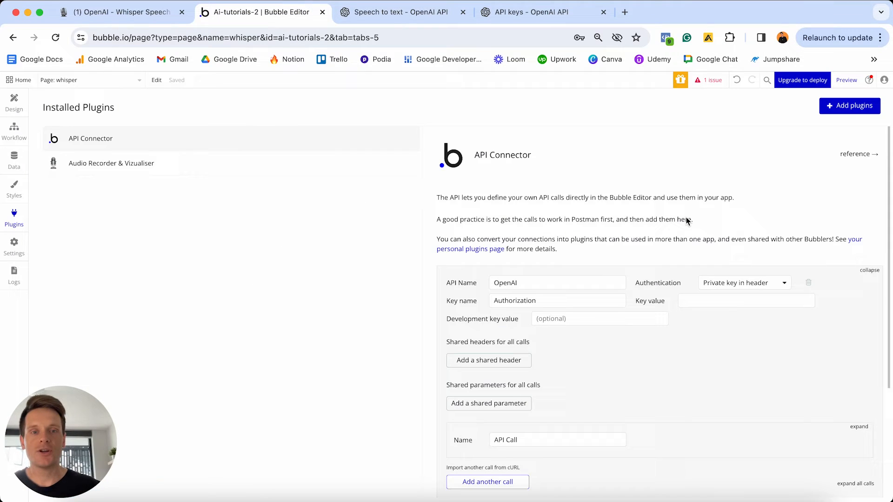
pyautogui.click(726, 306)
pyautogui.write('Bearer')
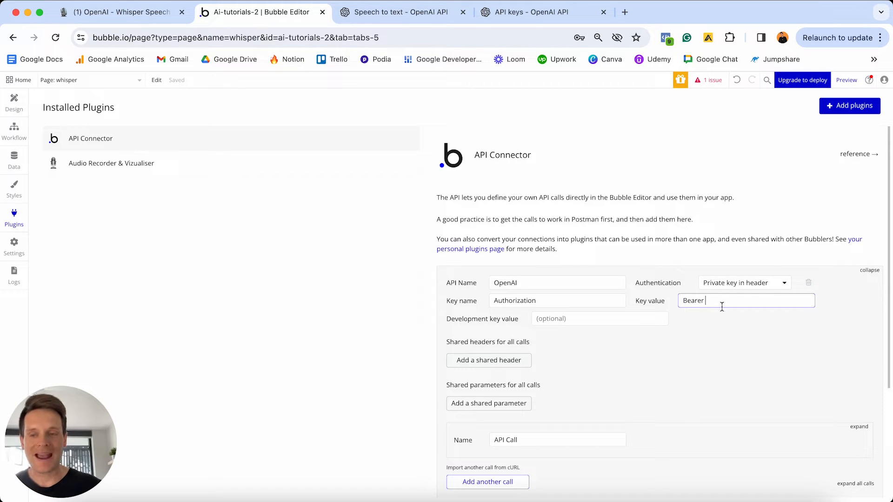
pyautogui.press('super+v')
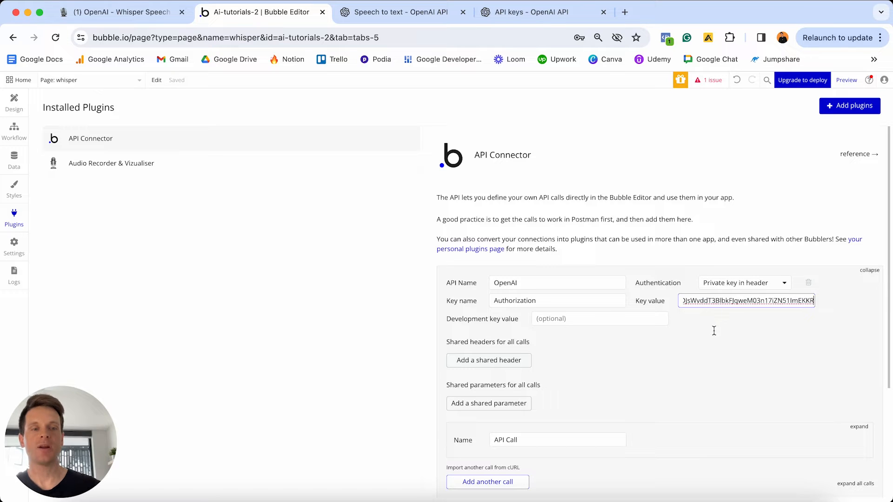
pyautogui.click(714, 332)
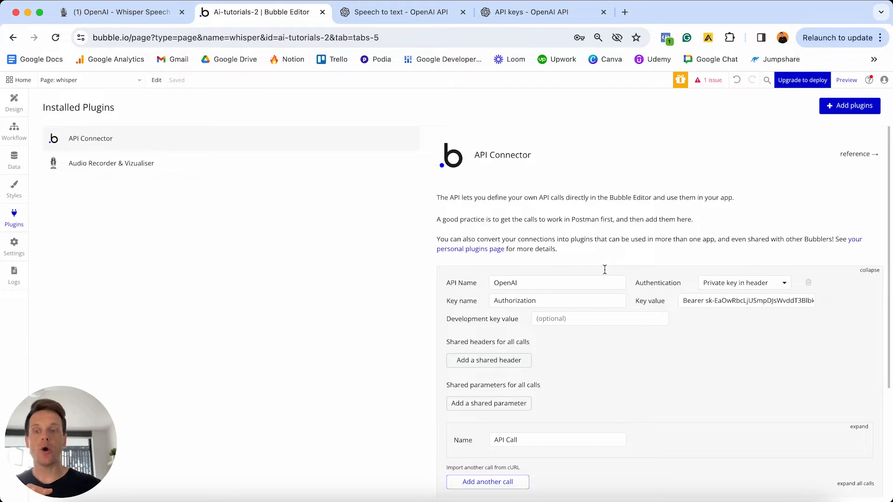
# Examine the second header, Content-Type, in the OpenAI documentation's curl transcription request.
pyautogui.scroll(-1, 593, 363)
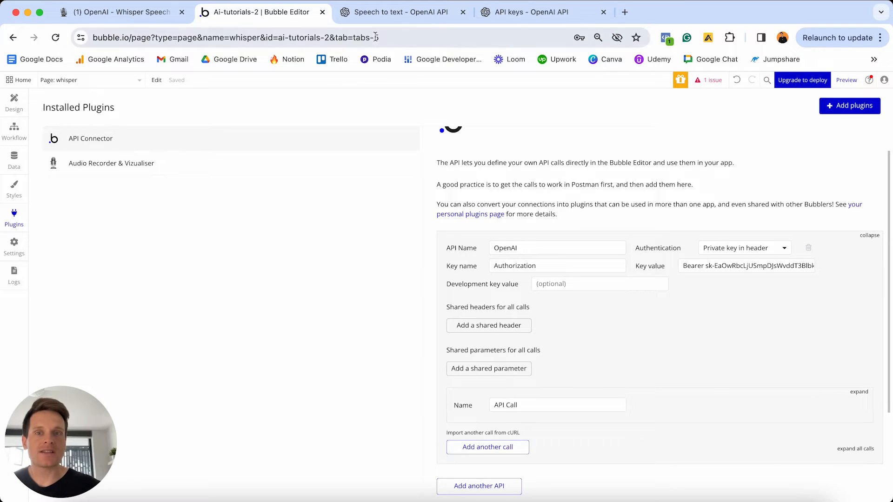
pyautogui.click(393, 12)
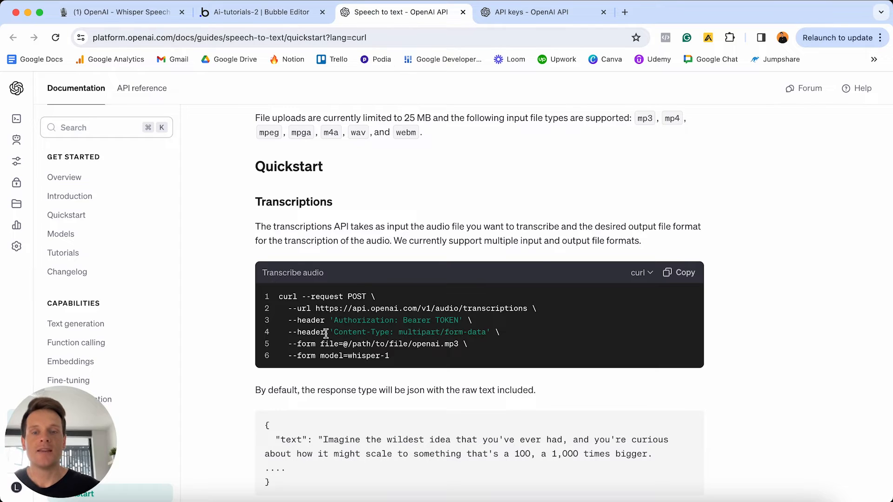
pyautogui.doubleClick(323, 334)
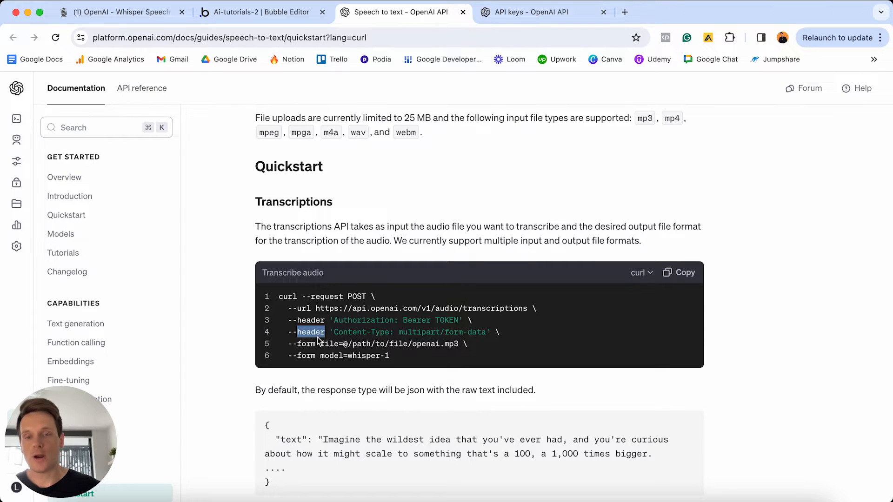
pyautogui.click(336, 333)
pyautogui.moveTo(335, 333); pyautogui.dragTo(386, 333)
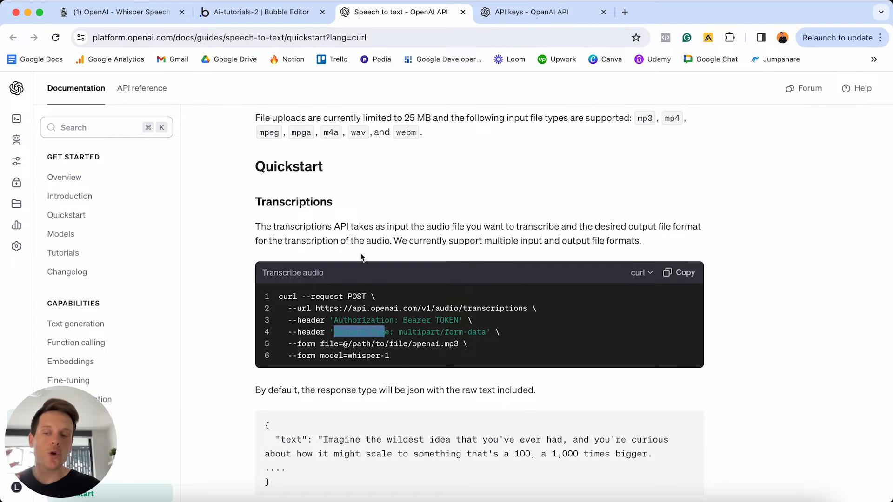
# Return to the Bubble editor, expand the OpenAI API's call and rename it "Whisper (speech to text)".
pyautogui.click(294, 20)
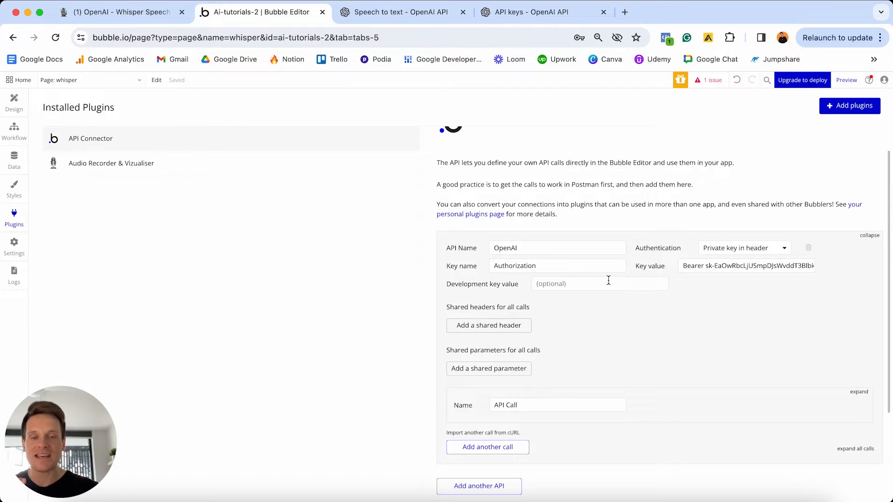
pyautogui.scroll(2, 586, 350)
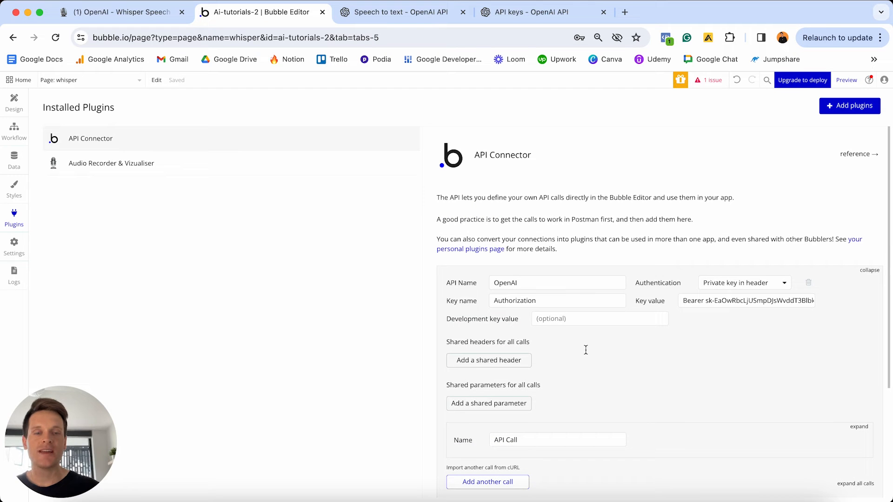
pyautogui.scroll(-4, 586, 350)
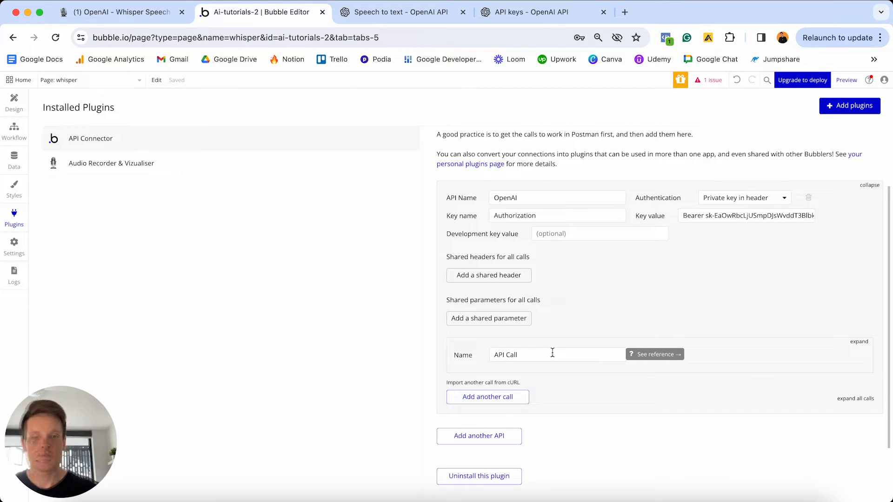
pyautogui.click(529, 354)
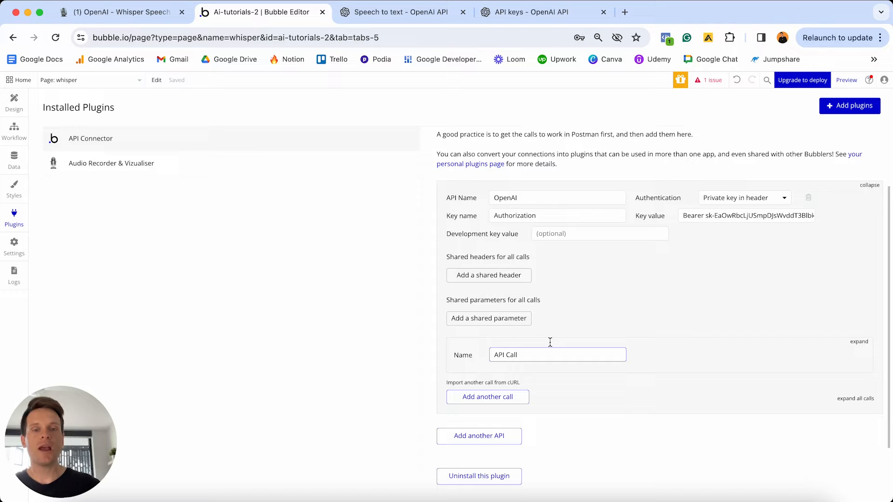
pyautogui.click(859, 343)
pyautogui.tripleClick(528, 356)
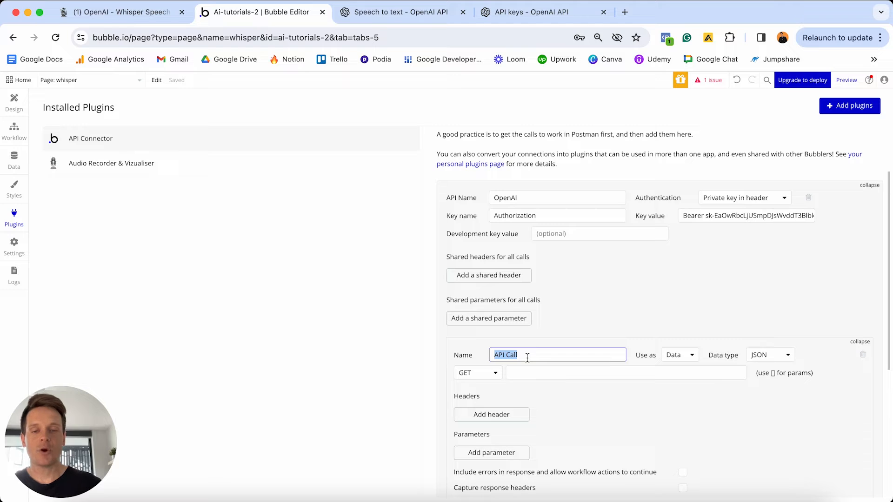
pyautogui.write('Whisper')
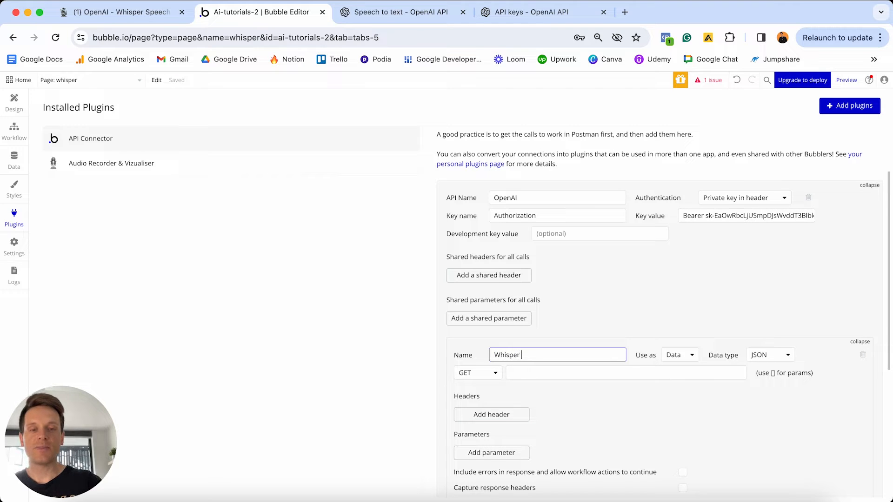
pyautogui.write(' (')
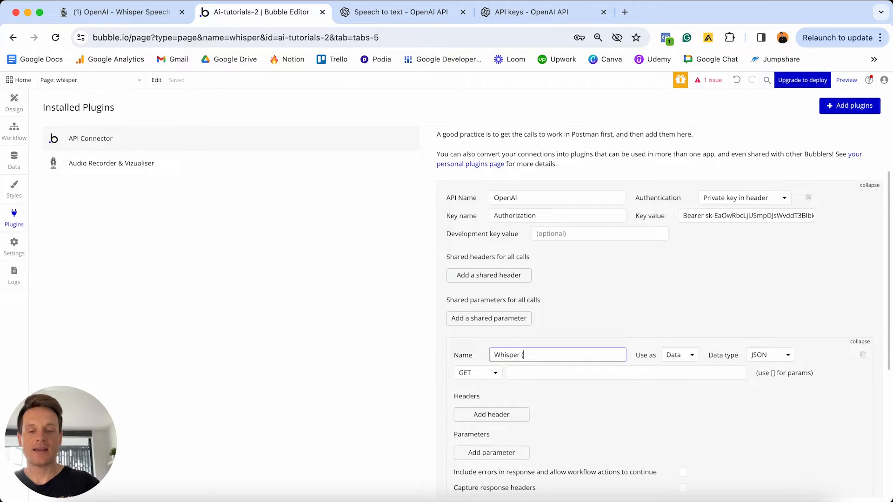
pyautogui.write('speech to ')
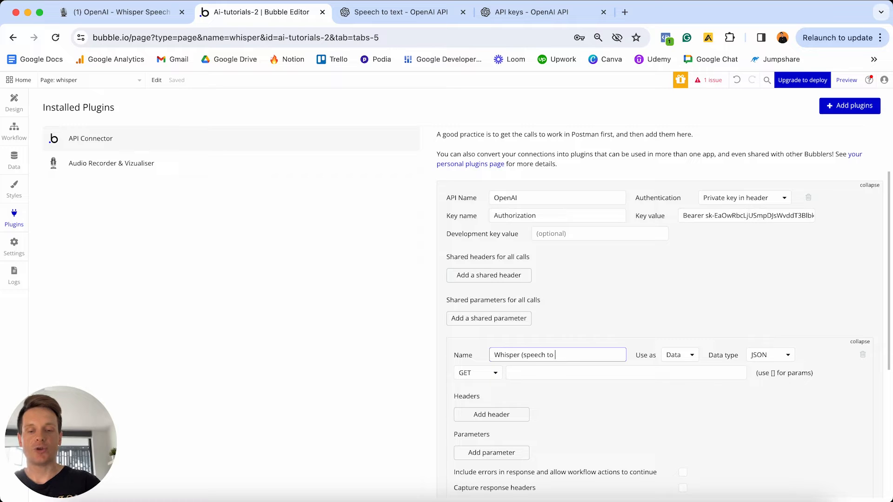
pyautogui.write('text)')
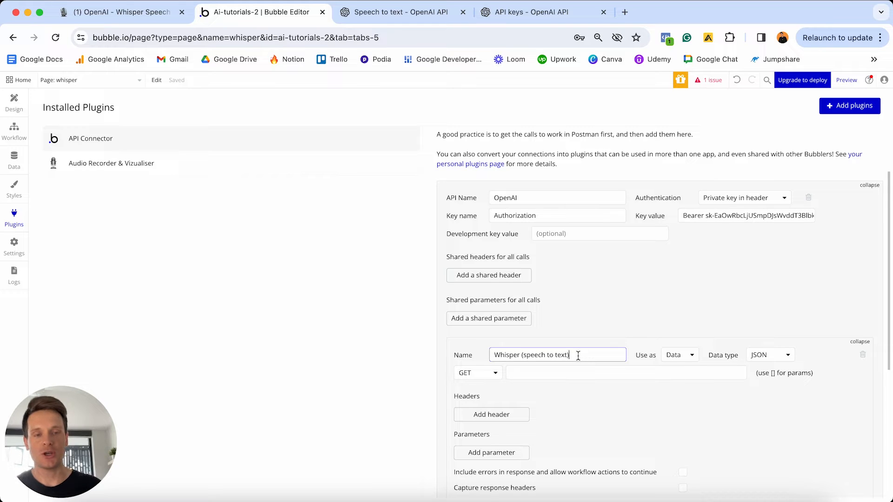
pyautogui.click(632, 324)
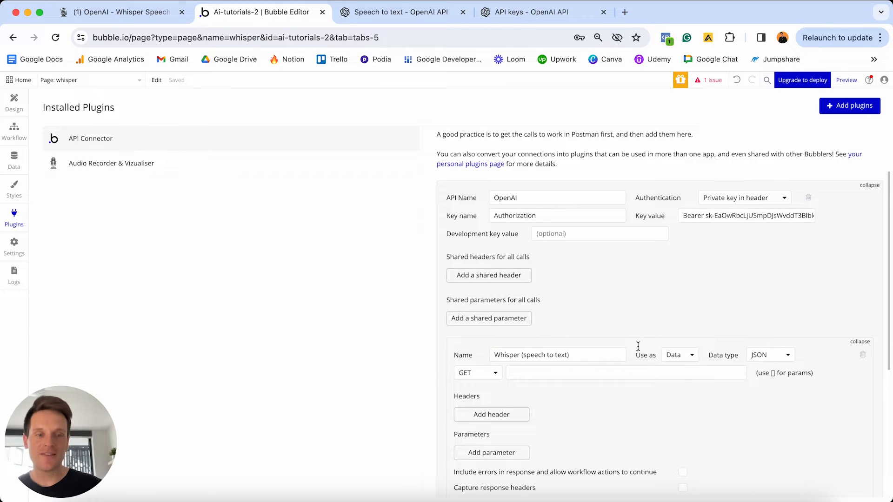
# Set the Whisper (speech to text) call to be used as an Action.
pyautogui.scroll(-2, 639, 345)
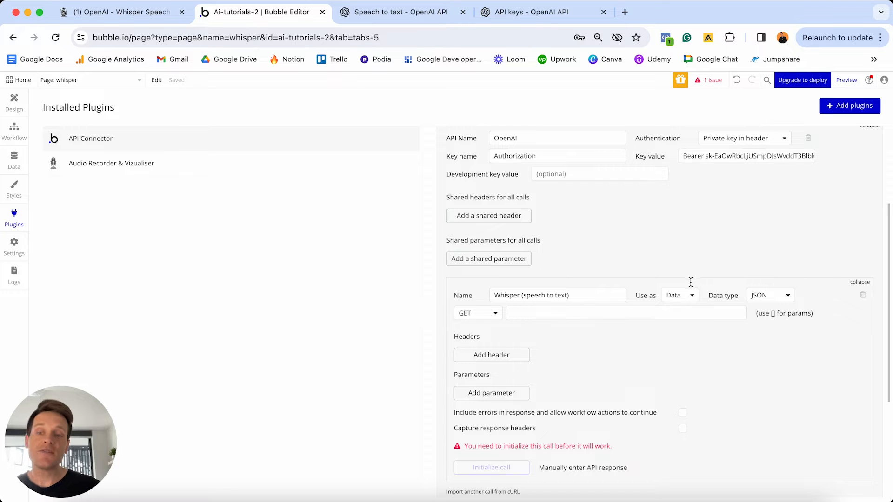
pyautogui.click(690, 298)
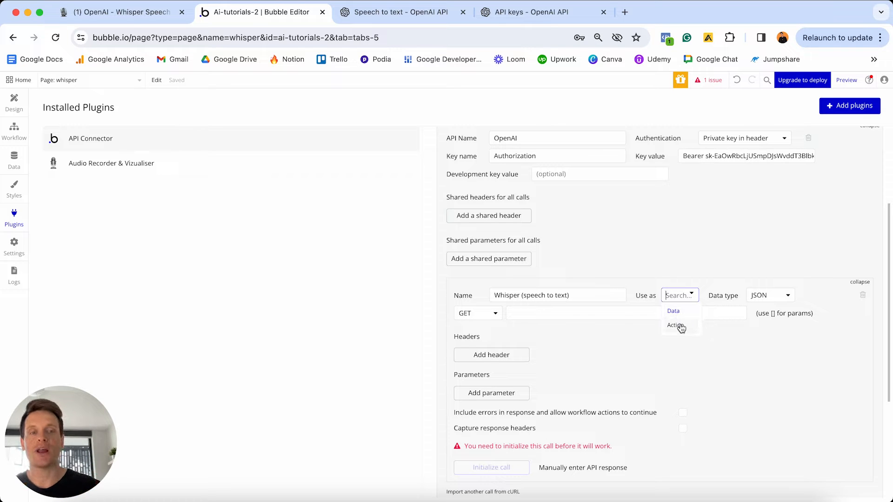
pyautogui.click(679, 326)
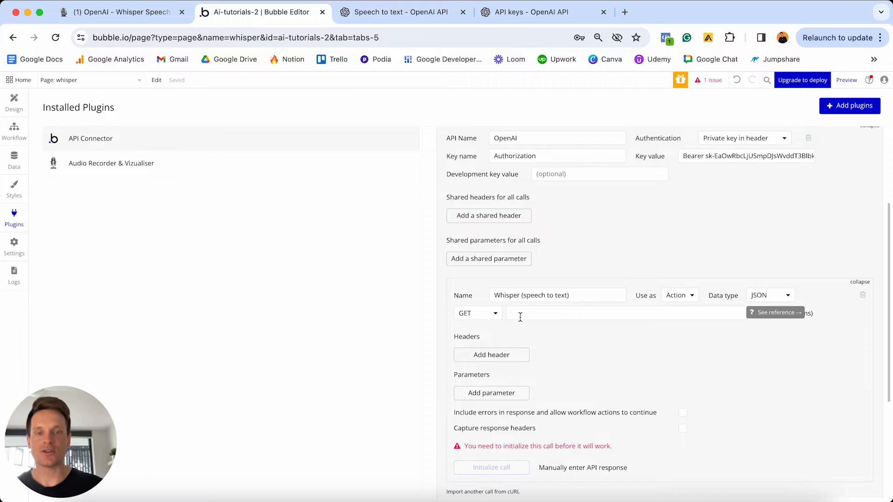
pyautogui.click(416, 13)
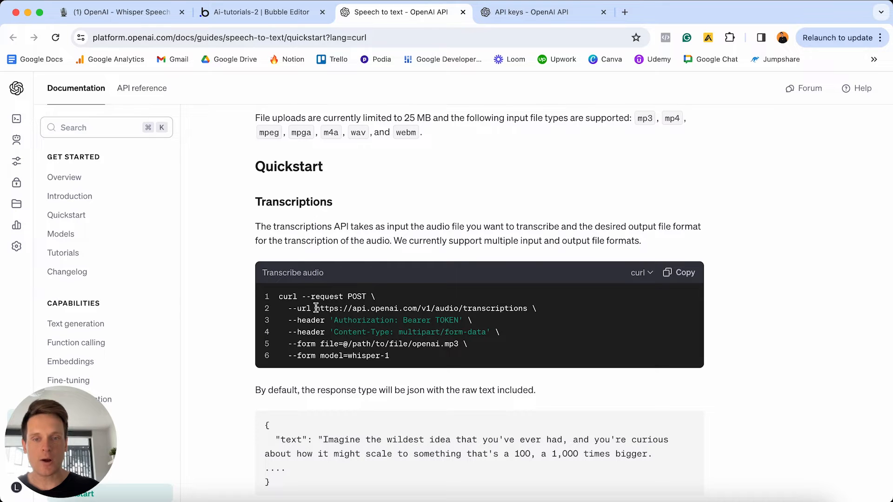
pyautogui.moveTo(316, 309); pyautogui.dragTo(527, 312)
pyautogui.hotkey('ctrl', 'c')
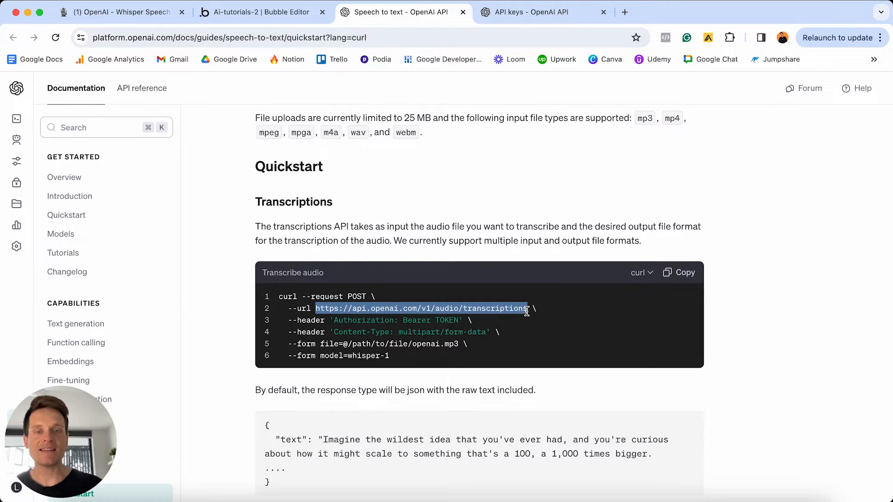
pyautogui.click(260, 13)
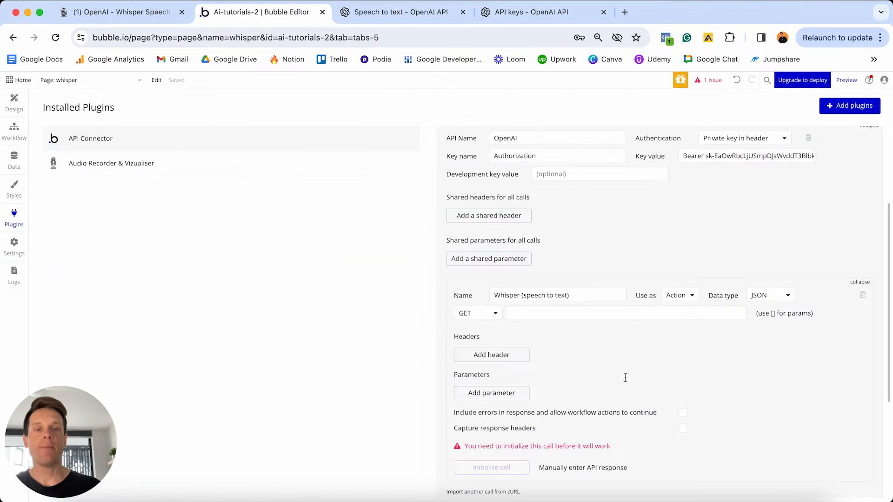
pyautogui.click(595, 318)
pyautogui.hotkey('ctrl', 'v')
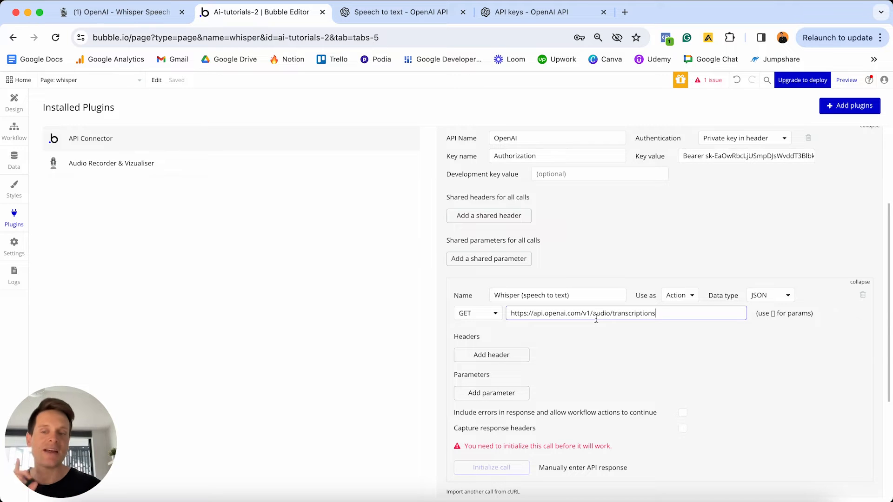
pyautogui.click(484, 319)
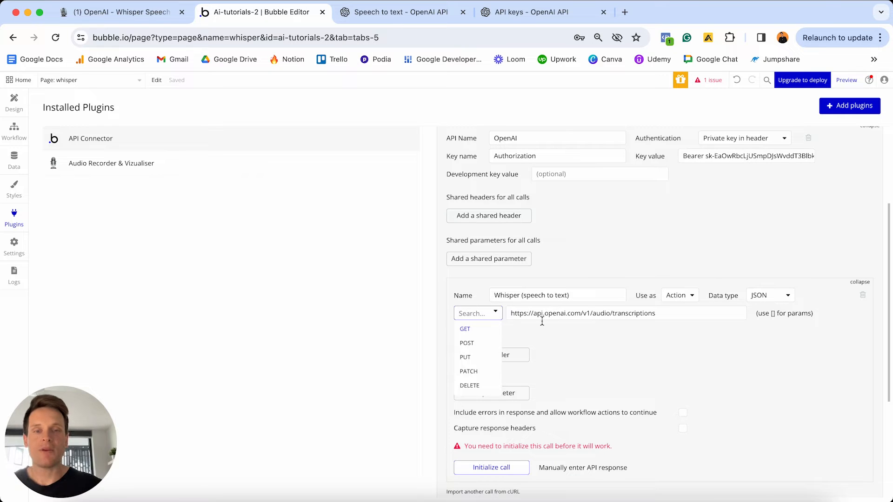
pyautogui.click(478, 345)
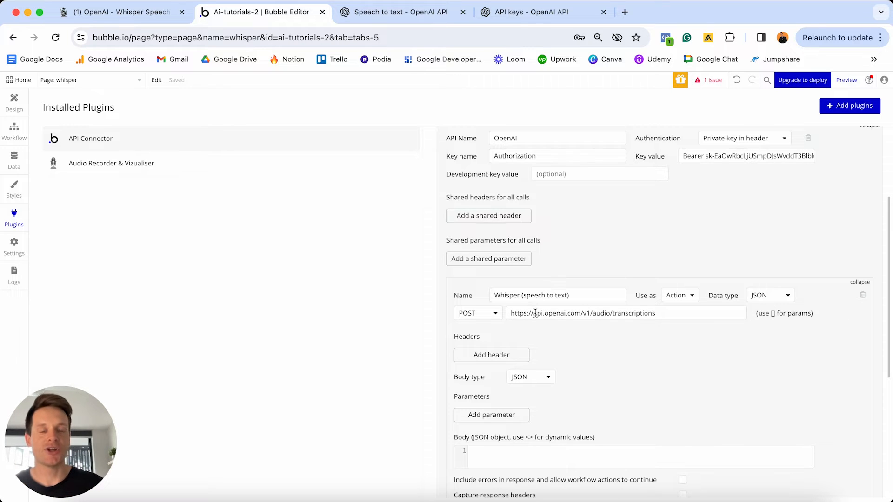
# Copy the Content-Type header name from the OpenAI documentation and add it as the key of a new header on the Whisper call in Bubble.
pyautogui.scroll(-1, 535, 313)
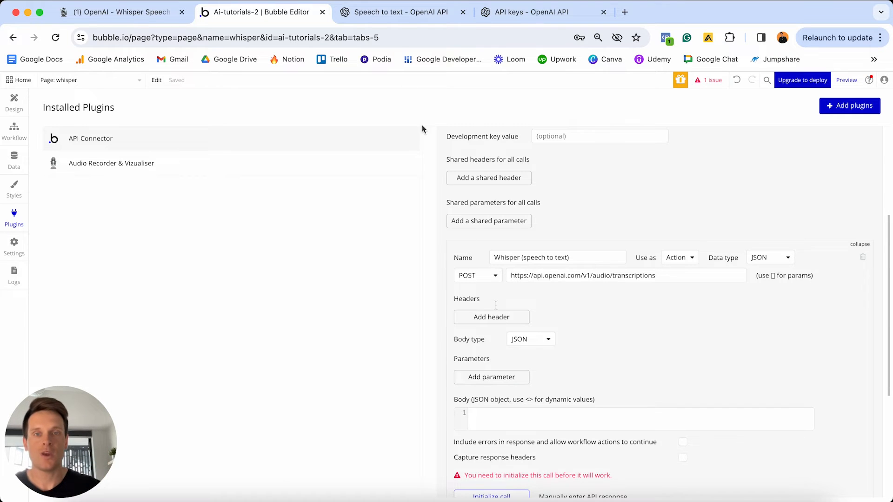
pyautogui.click(401, 11)
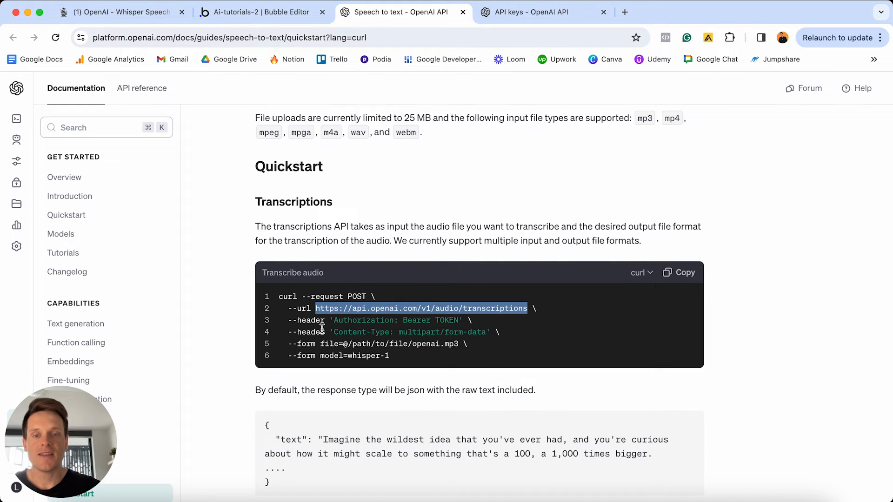
pyautogui.moveTo(334, 332); pyautogui.dragTo(388, 333)
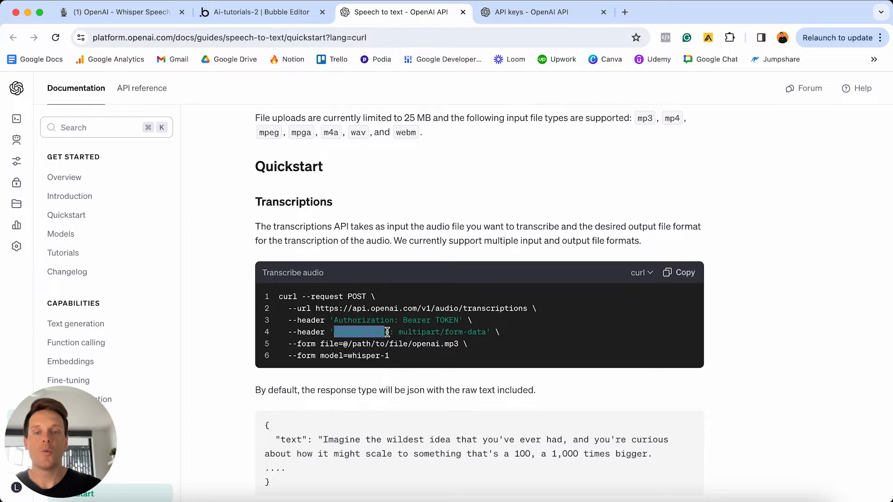
pyautogui.moveTo(388, 333); pyautogui.dragTo(334, 332)
pyautogui.press('super+c')
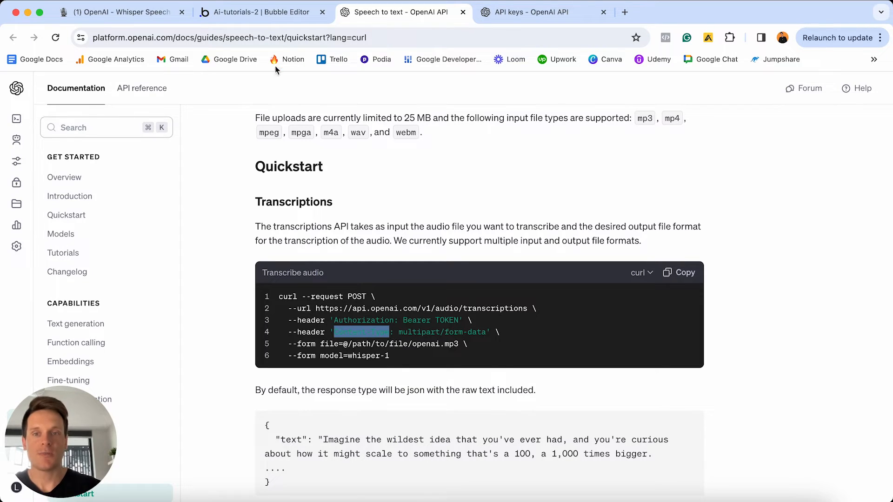
pyautogui.click(281, 13)
pyautogui.click(478, 318)
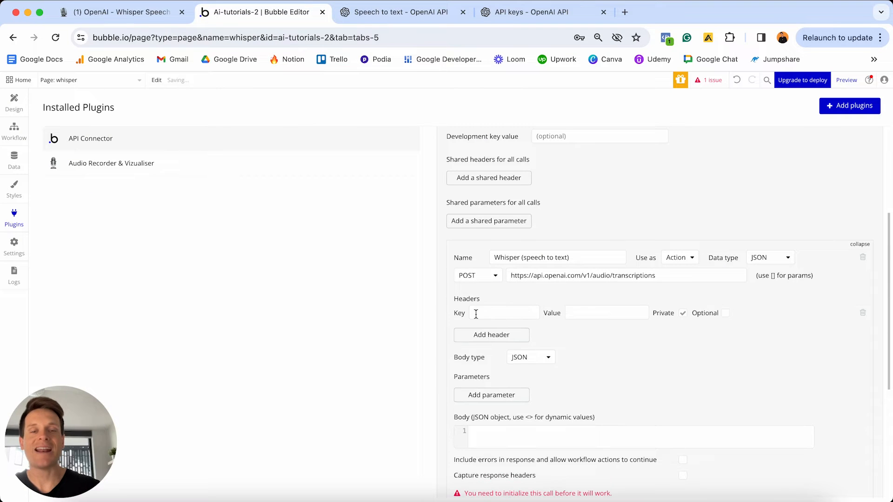
pyautogui.click(478, 313)
pyautogui.press('super+v')
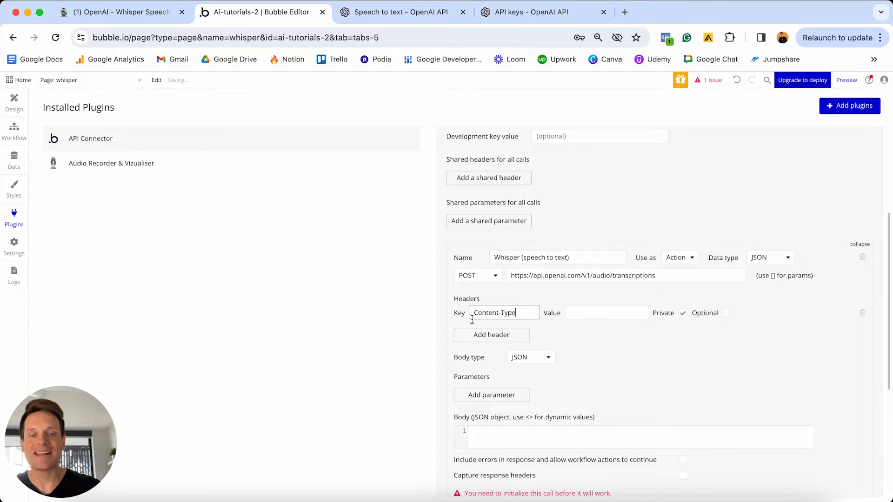
pyautogui.click(561, 315)
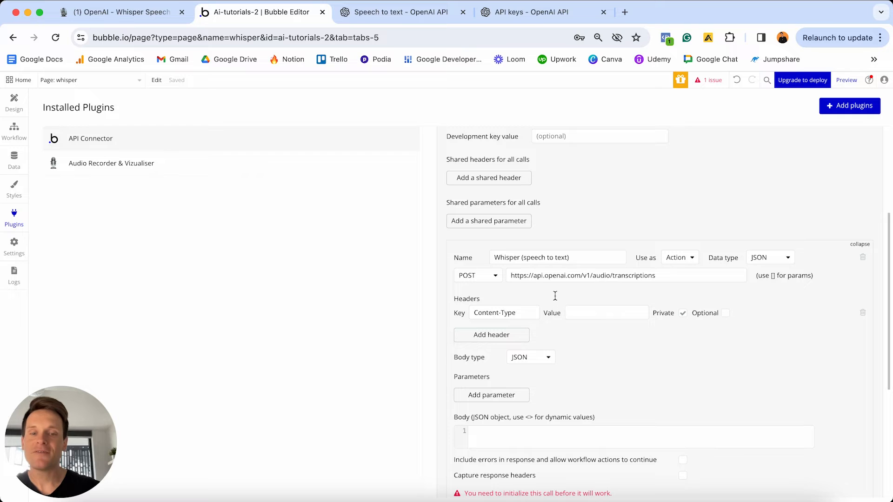
# Copy multipart/form-data from the OpenAI documentation into the Content-Type header's value in Bubble and make the header non-private.
pyautogui.click(404, 10)
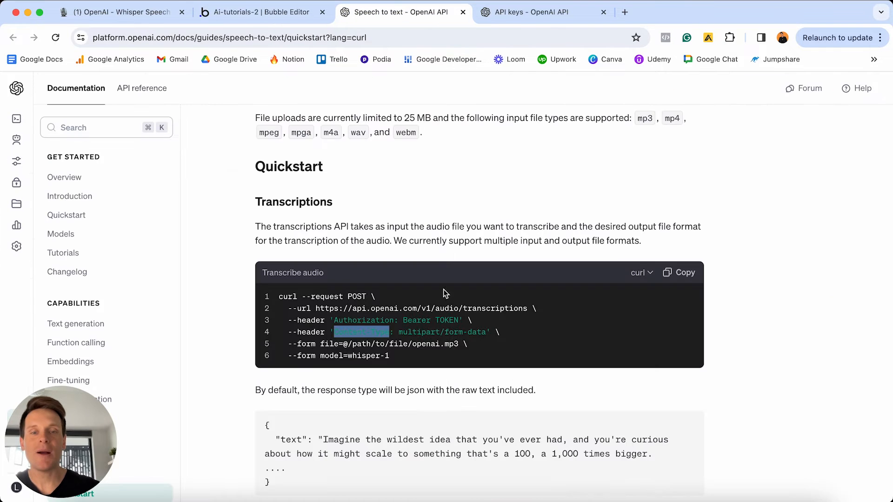
pyautogui.moveTo(398, 333); pyautogui.dragTo(486, 334)
pyautogui.press('super+c')
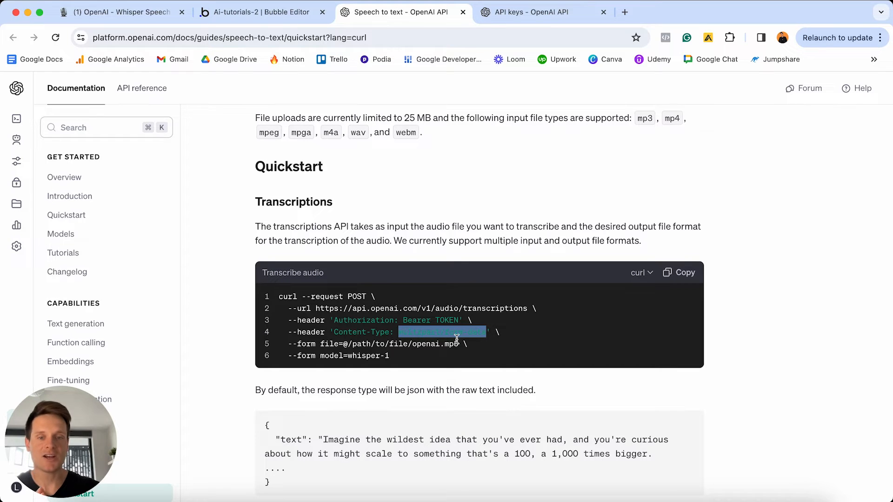
pyautogui.click(292, 12)
pyautogui.click(578, 312)
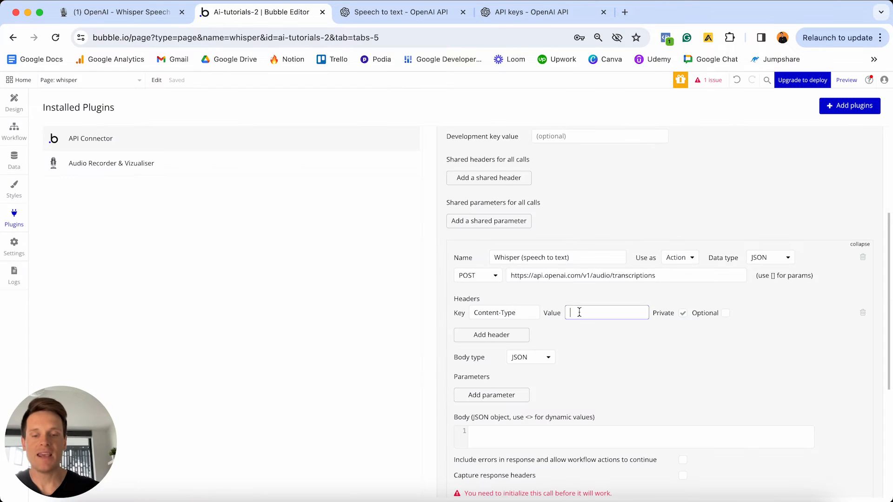
pyautogui.press('super+v')
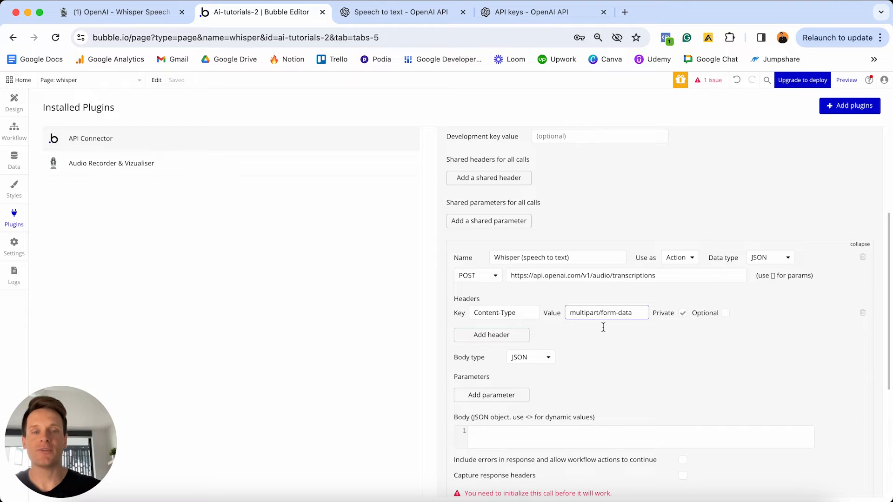
pyautogui.click(683, 314)
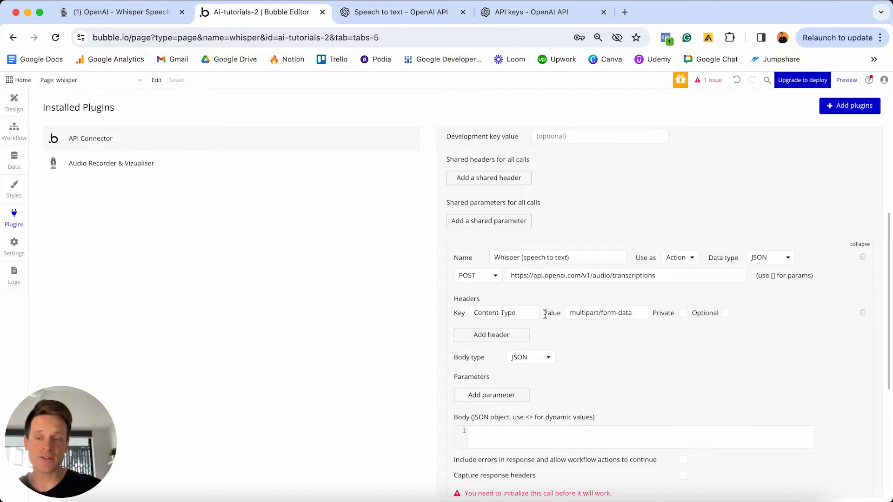
# Compare the Authorization header in the OpenAI documentation's curl request with the authentication settings entered for the OpenAI API in Bubble.
pyautogui.click(409, 12)
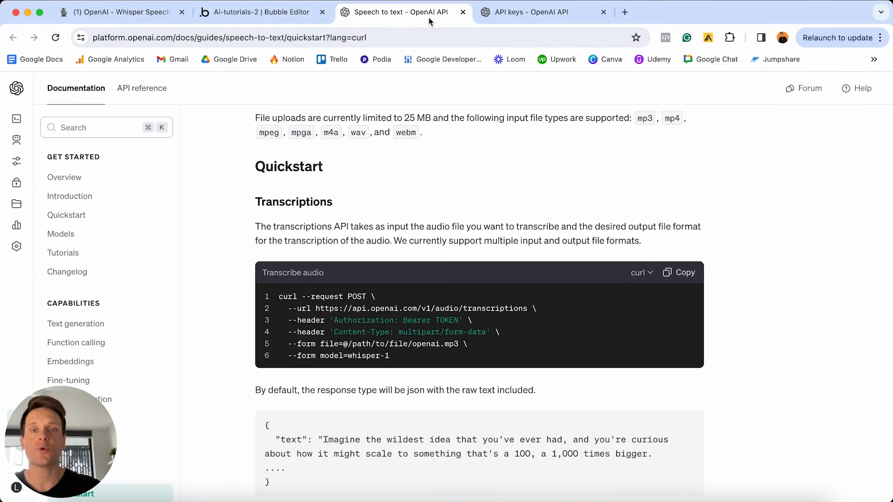
pyautogui.moveTo(295, 322); pyautogui.dragTo(464, 322)
pyautogui.click(288, 20)
pyautogui.scroll(5, 509, 233)
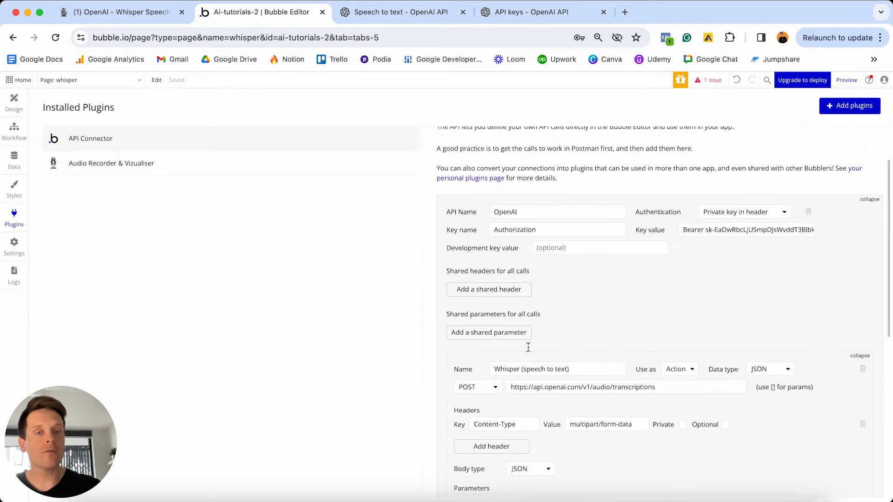
pyautogui.scroll(-2, 588, 372)
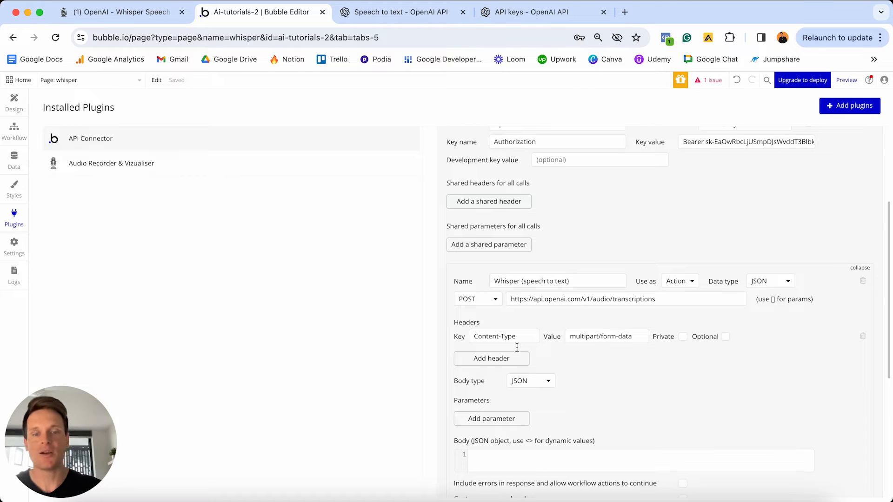
# Set the Whisper call's body type to Form-data.
pyautogui.scroll(-2, 517, 347)
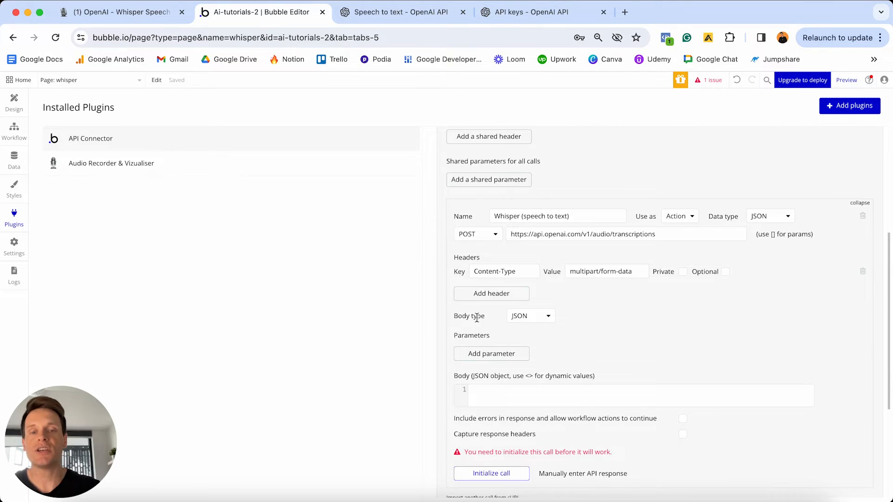
pyautogui.click(528, 317)
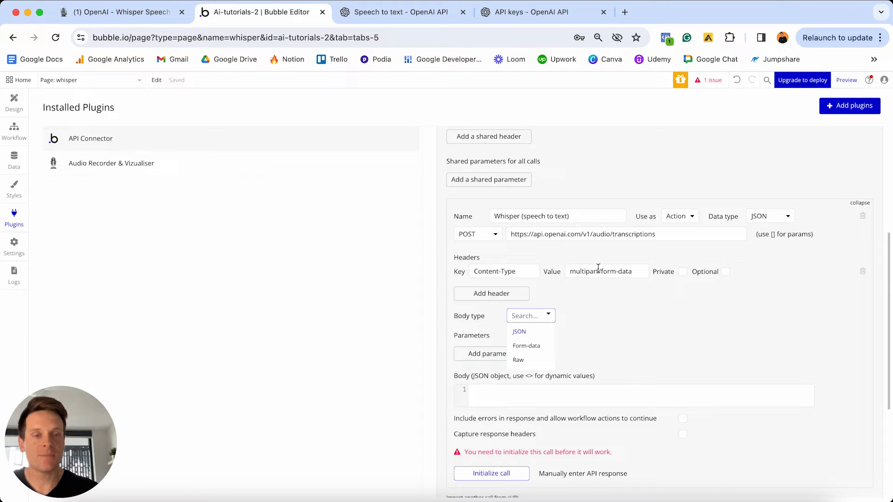
pyautogui.click(530, 347)
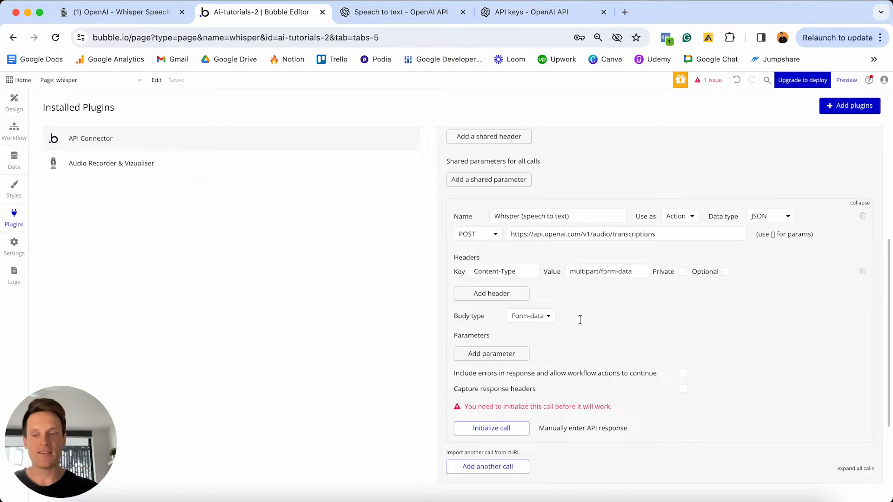
# Copy the form field name "file" from the OpenAI documentation and add it as the key of a new parameter on the Whisper call in Bubble.
pyautogui.click(414, 14)
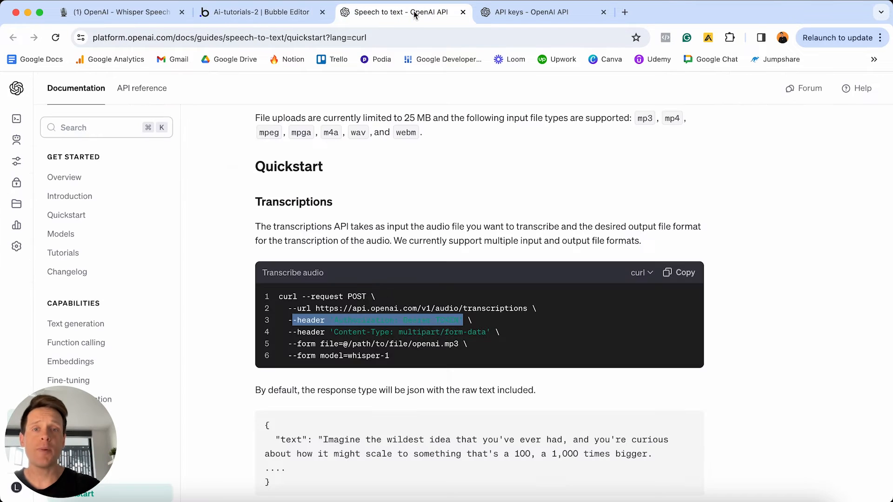
pyautogui.click(308, 342)
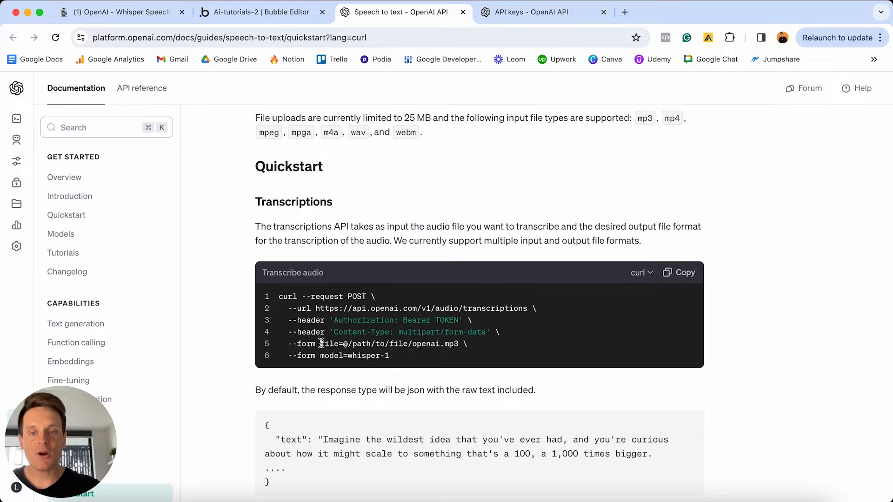
pyautogui.moveTo(320, 344); pyautogui.dragTo(338, 344)
pyautogui.press('super+c')
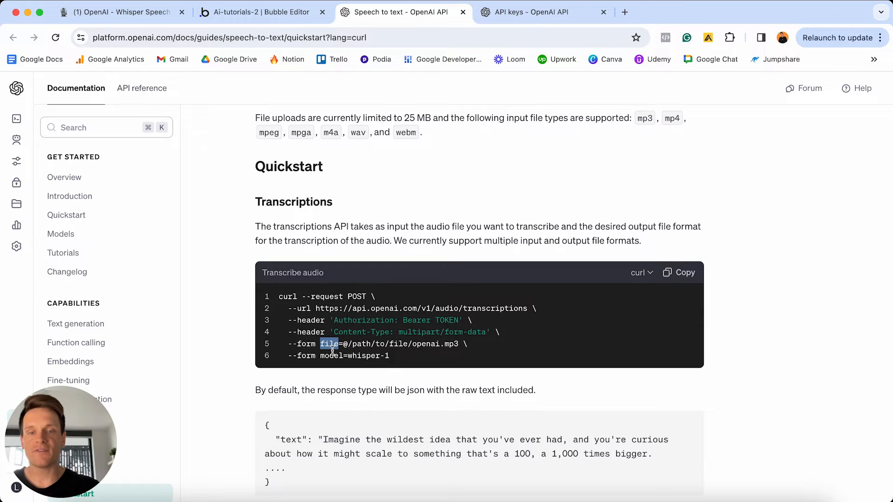
pyautogui.click(279, 14)
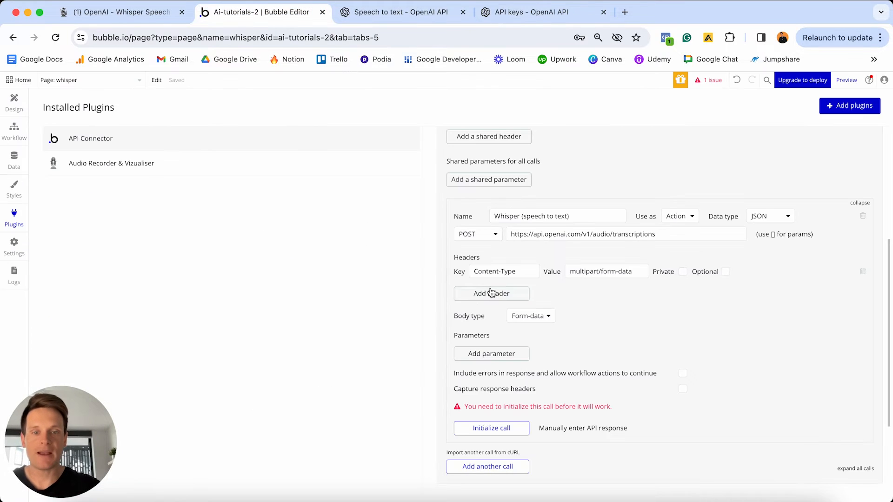
pyautogui.click(494, 354)
pyautogui.click(503, 350)
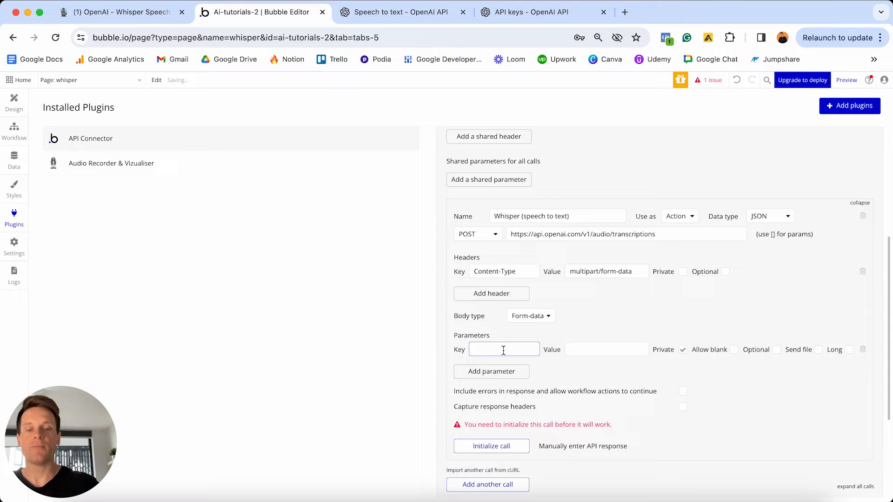
pyautogui.press('super+v')
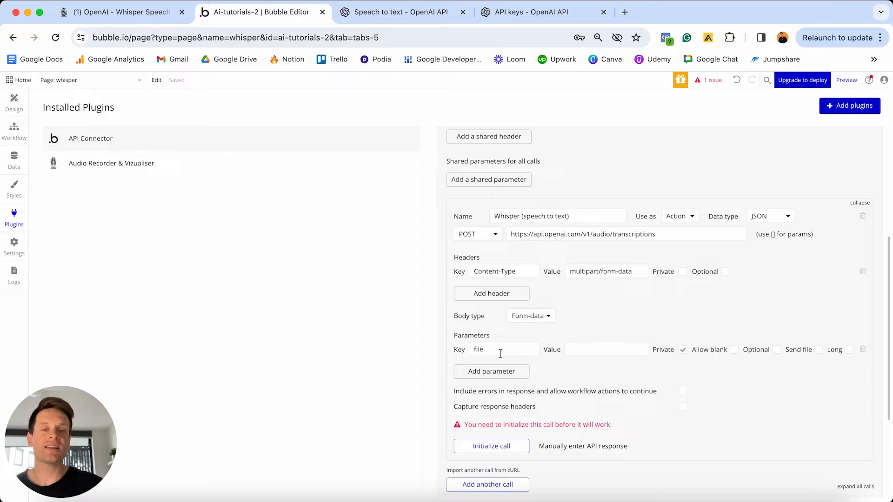
# Switch to the Mac's Voice Memos app.
pyautogui.press('super+space')
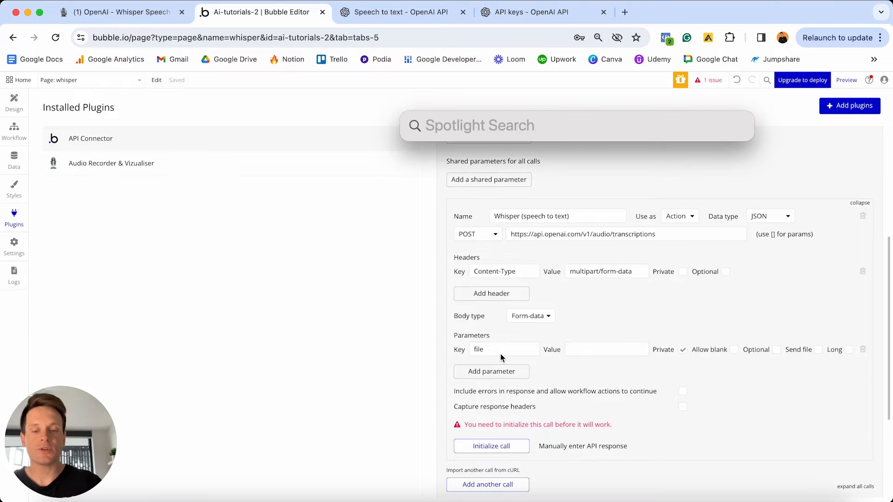
pyautogui.write('voice Memos')
pyautogui.press('Return')
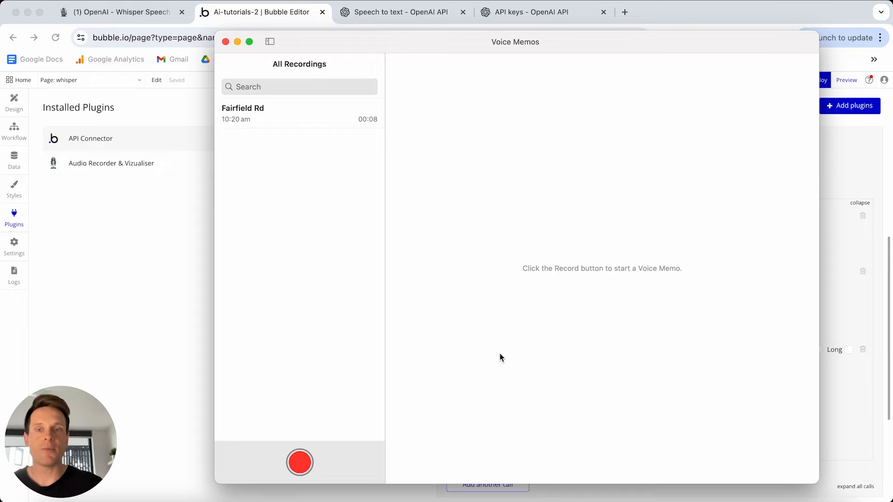
# Record a test voice memo about 9 seconds long, name it "Audio recording", and export it from Voice Memos before closing the window.
pyautogui.click(300, 462)
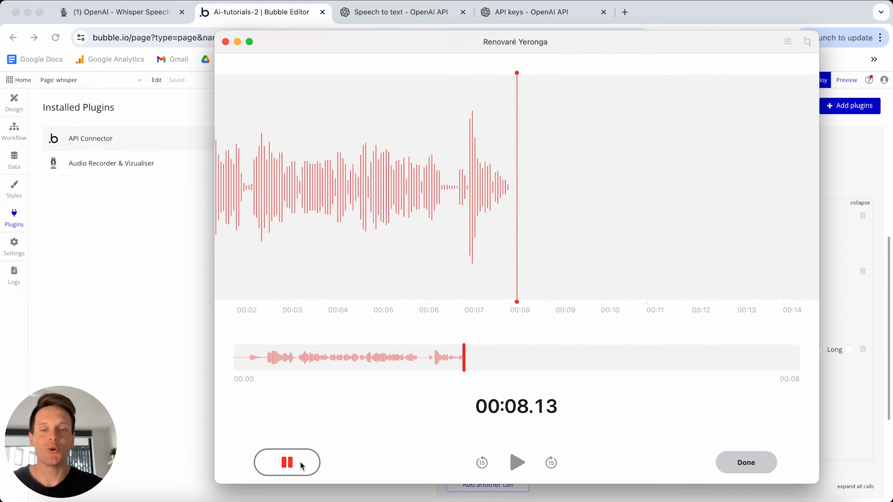
pyautogui.click(287, 462)
pyautogui.click(749, 463)
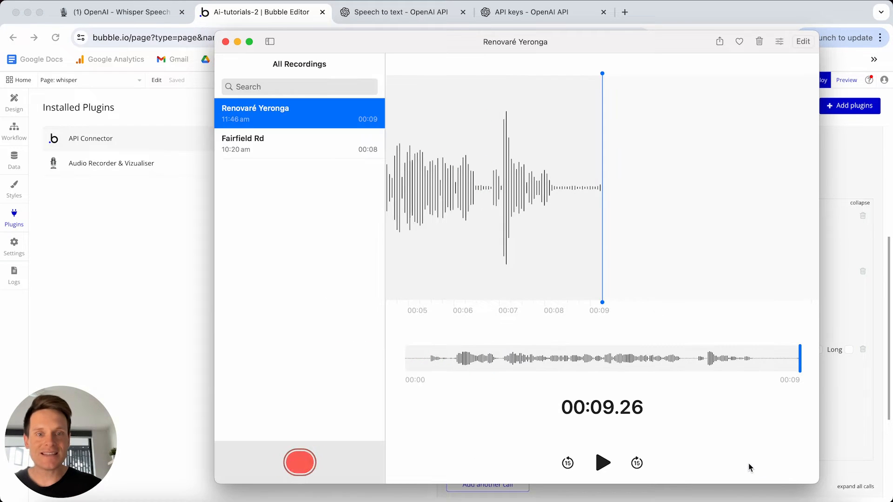
pyautogui.moveTo(306, 117); pyautogui.dragTo(851, 461)
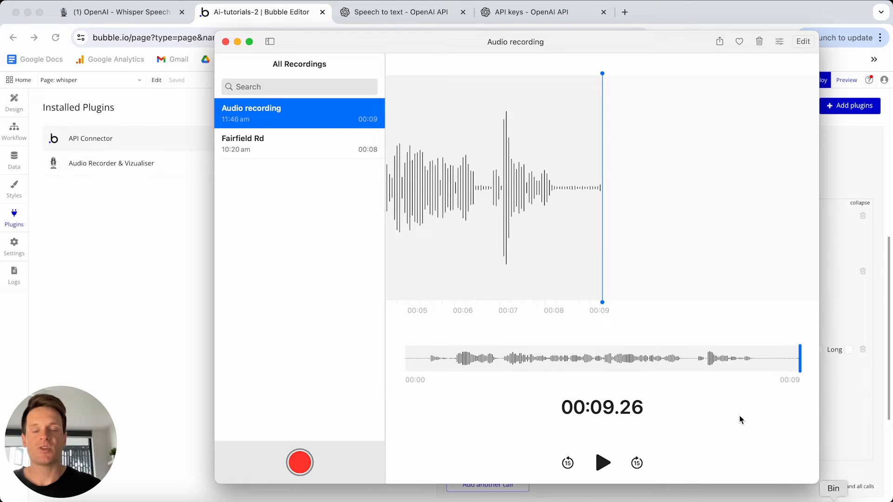
pyautogui.click(225, 42)
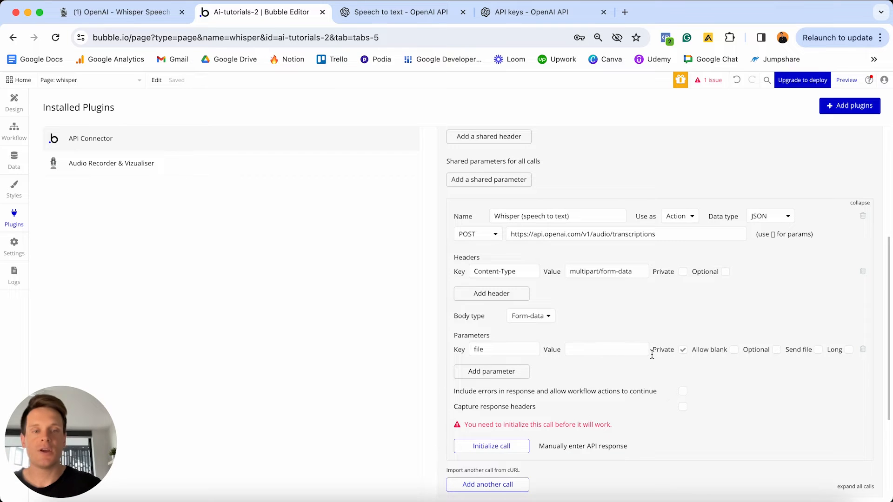
# Enable Send file for the Whisper call's "file" parameter, upload Audio recording.m4a as its value, and make the parameter non-private.
pyautogui.click(818, 350)
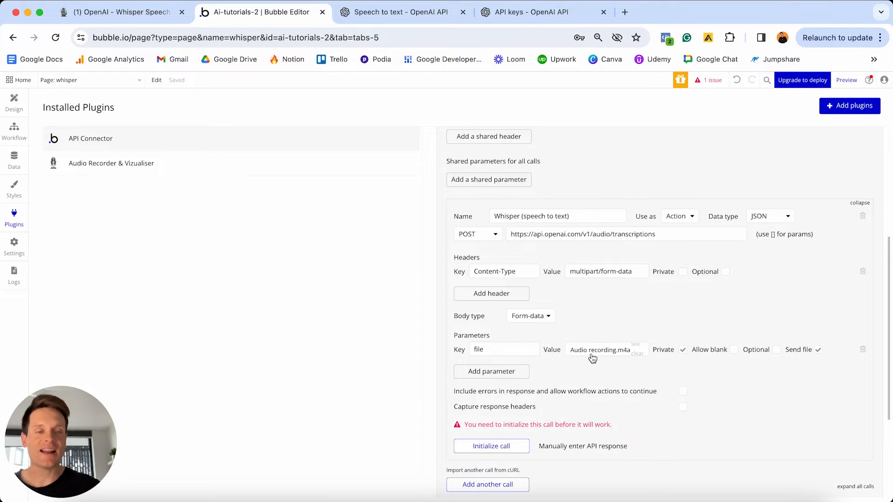
pyautogui.click(683, 352)
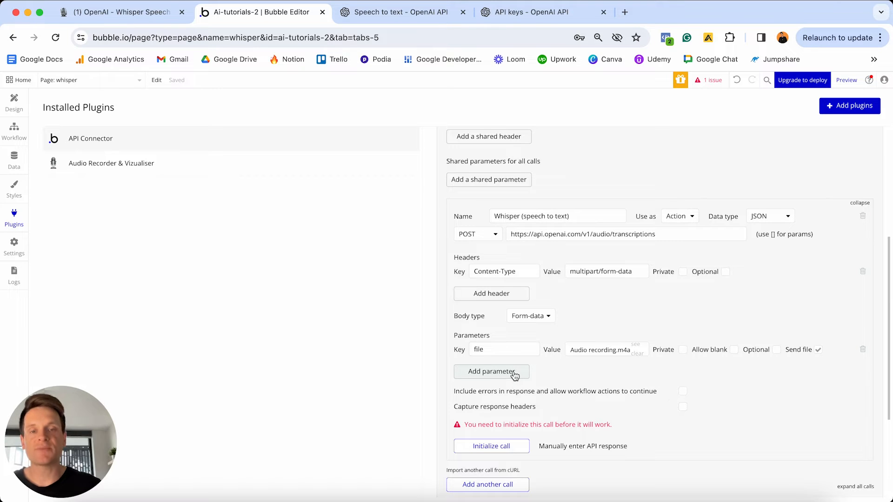
# Following the OpenAI documentation's curl request, add a non-private parameter "model" with the value "whisper-1" to the Whisper call in Bubble.
pyautogui.click(399, 14)
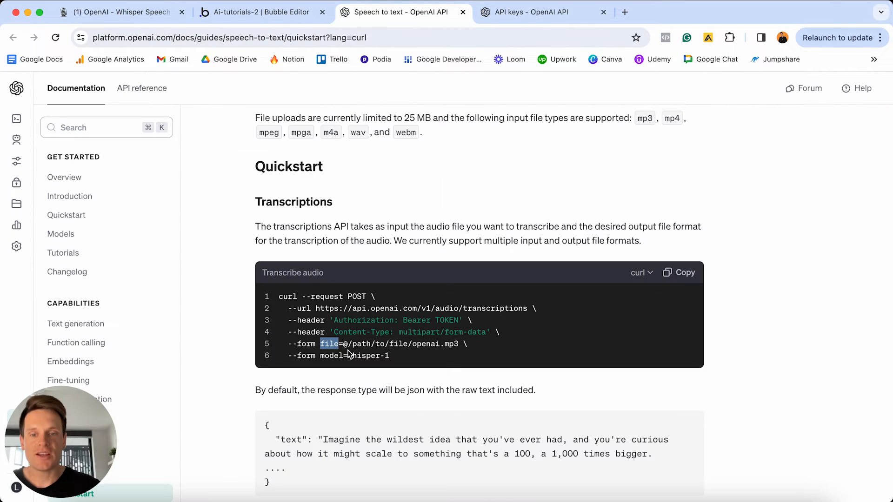
pyautogui.moveTo(321, 356); pyautogui.dragTo(343, 356)
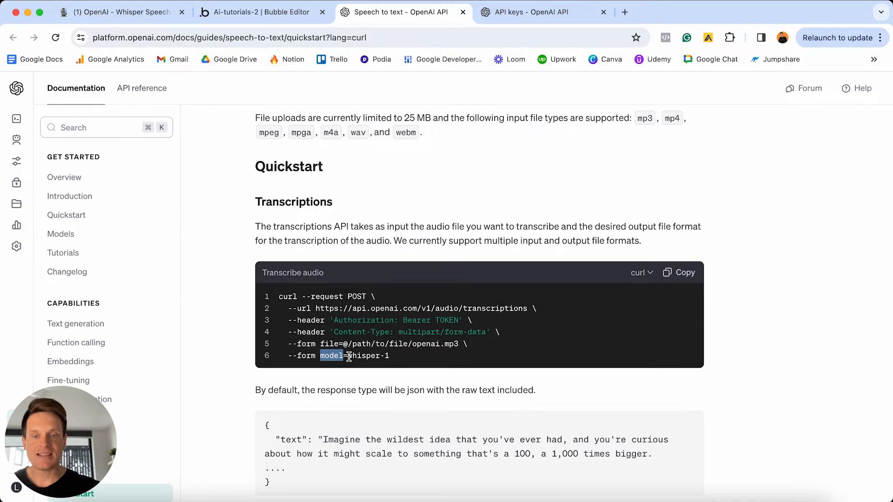
pyautogui.moveTo(349, 356); pyautogui.dragTo(393, 359)
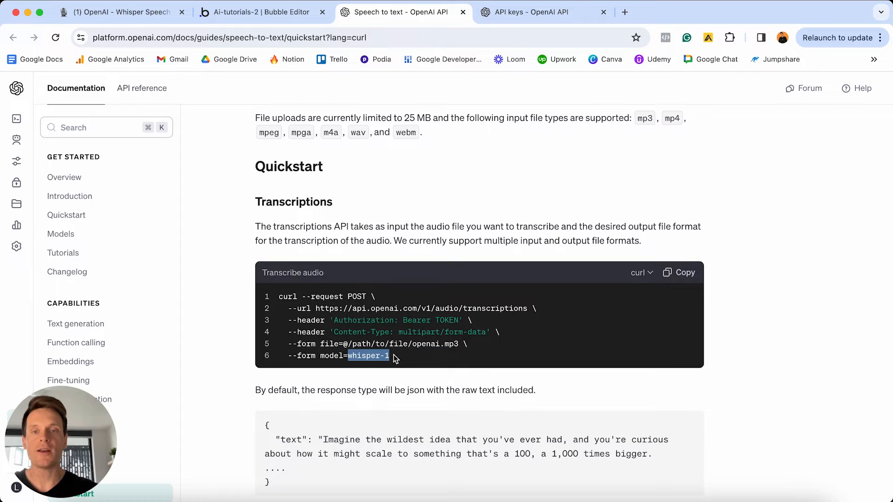
pyautogui.click(257, 12)
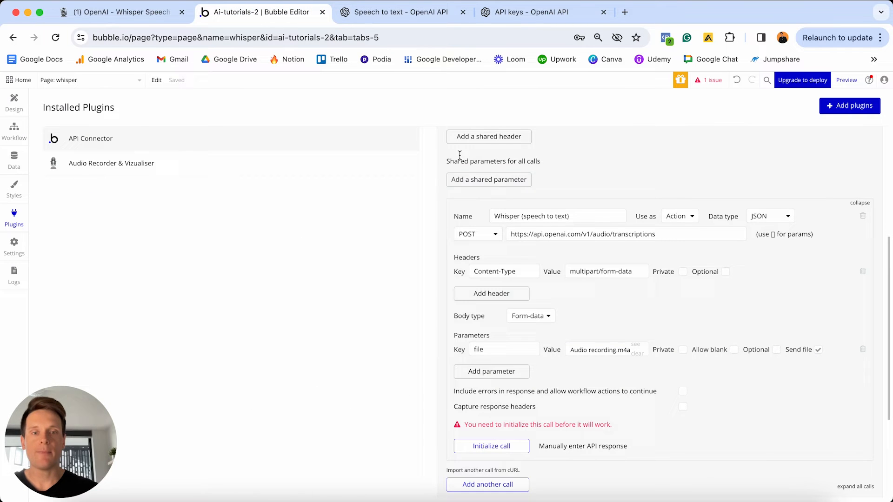
pyautogui.click(475, 371)
pyautogui.click(497, 366)
pyautogui.write('model')
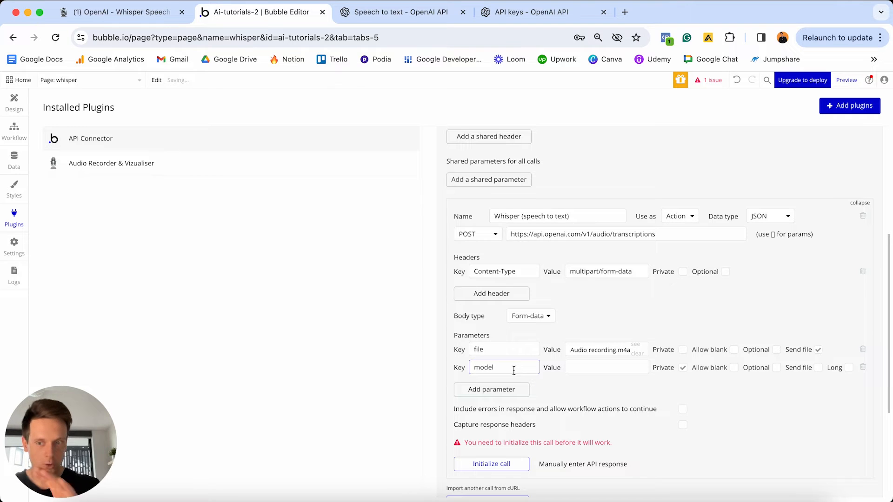
pyautogui.click(583, 368)
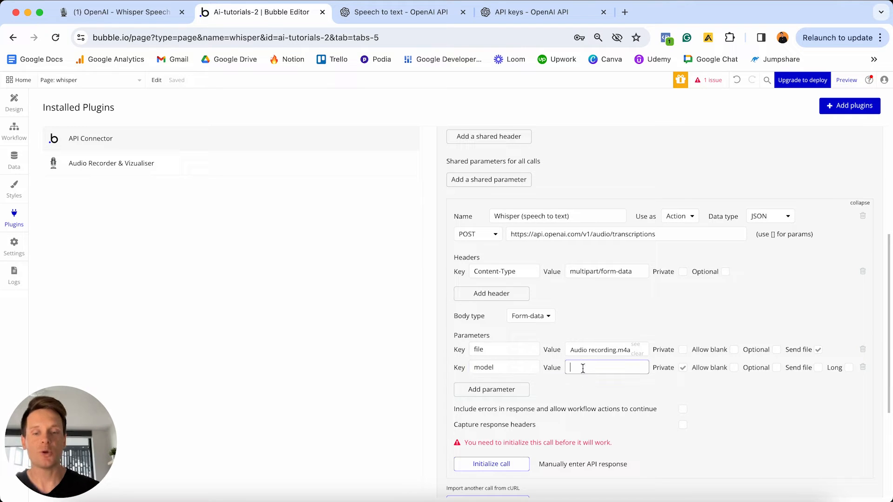
pyautogui.write('whisper-1')
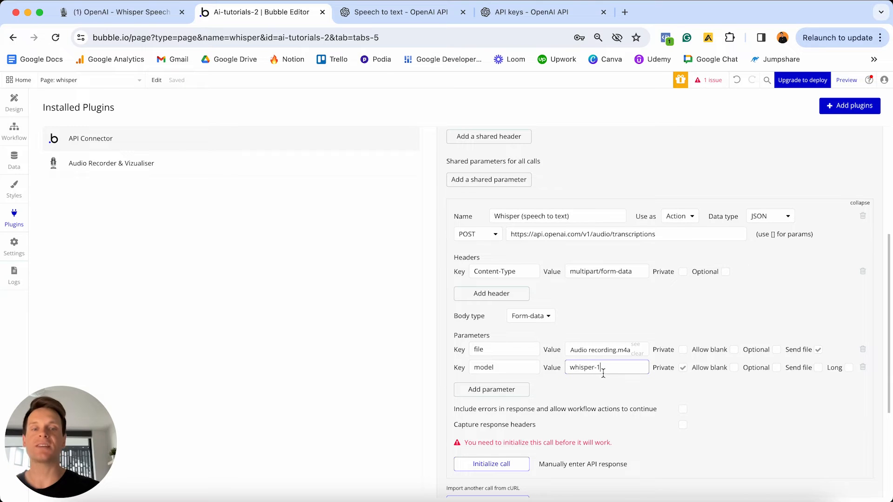
pyautogui.click(683, 368)
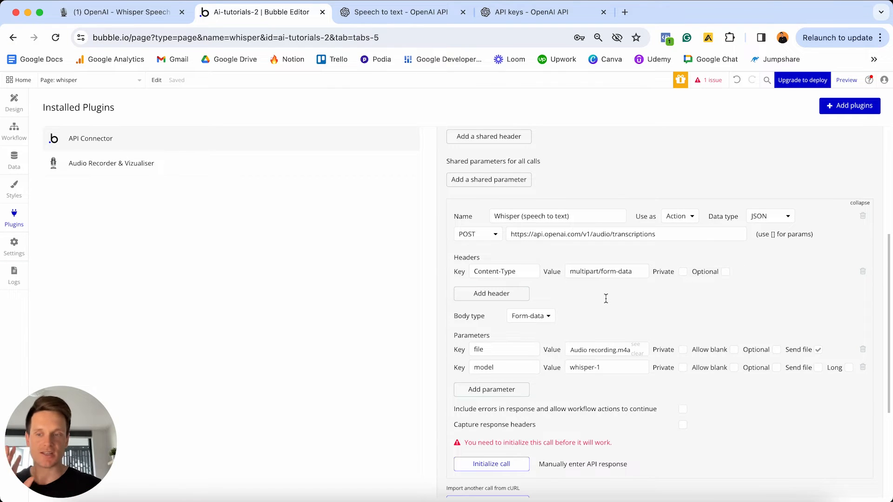
# Initialize the Whisper (speech to text) call, save its returned values with the text field typed as text, and collapse the call.
pyautogui.click(504, 469)
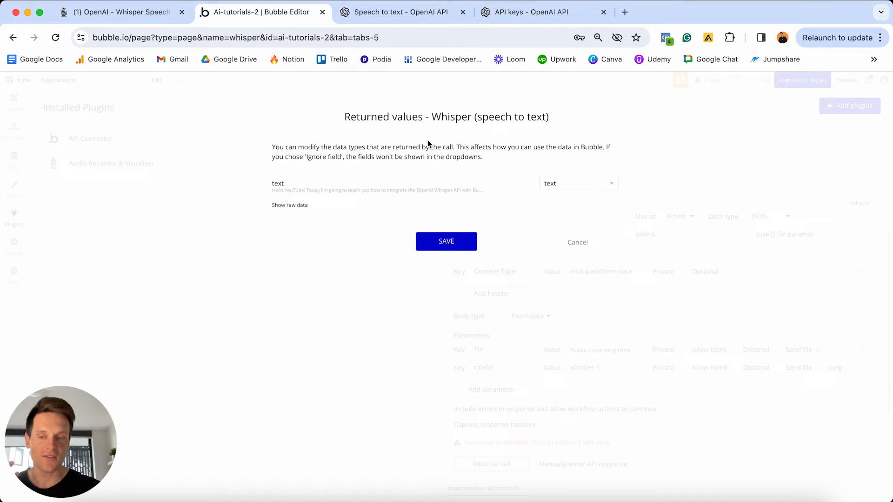
pyautogui.click(411, 19)
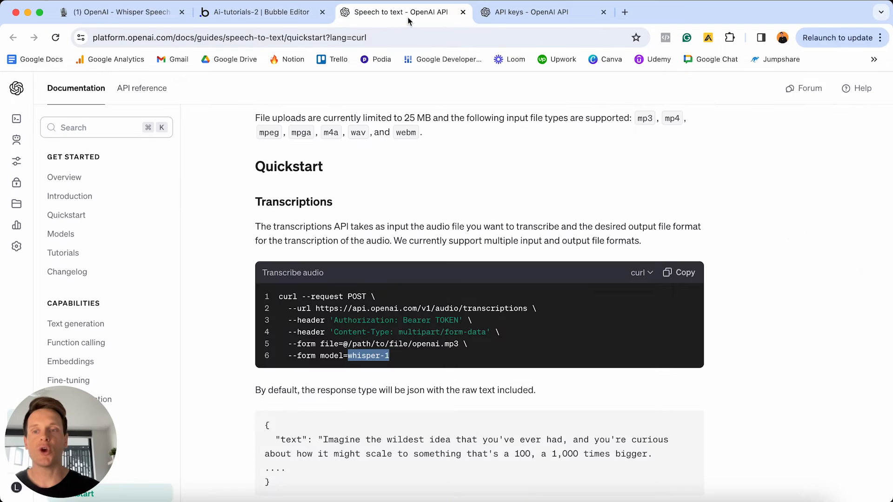
pyautogui.moveTo(16, 225)
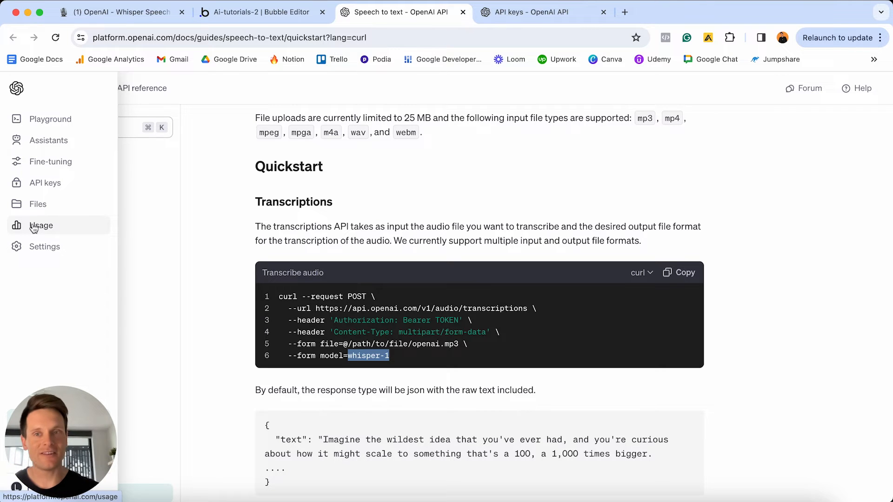
pyautogui.click(261, 12)
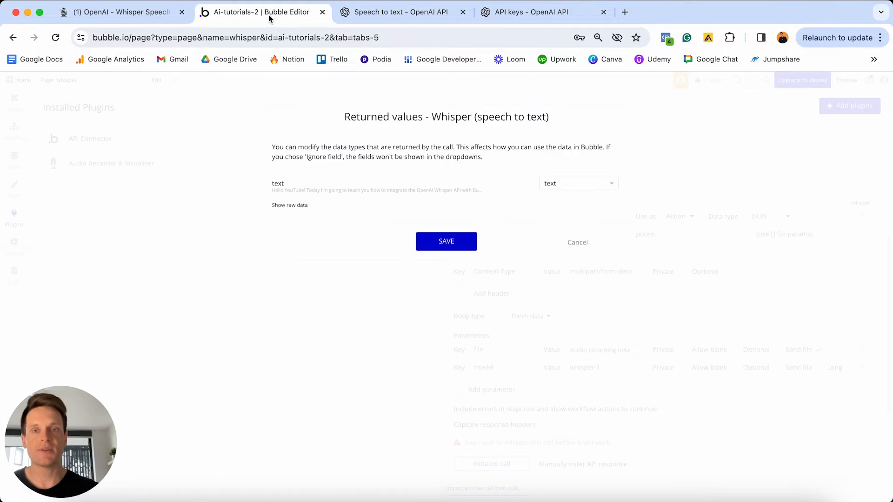
pyautogui.click(436, 242)
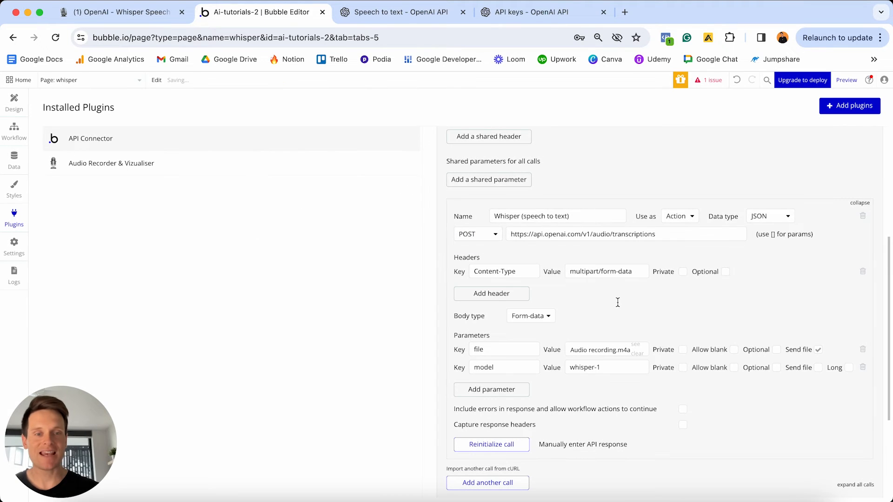
pyautogui.click(860, 205)
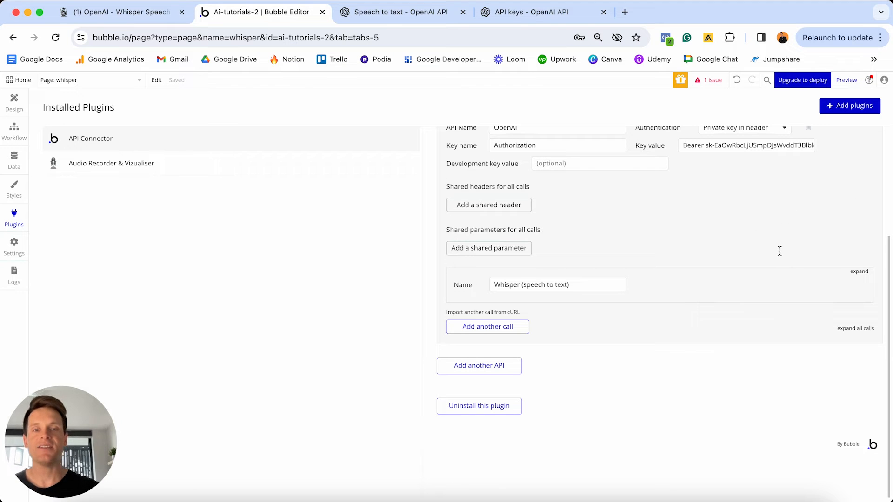
# In the Notion checklist, tick "Building the API connection" and its items on installing the connector, creating the API, authorization and the documentation.
pyautogui.click(152, 16)
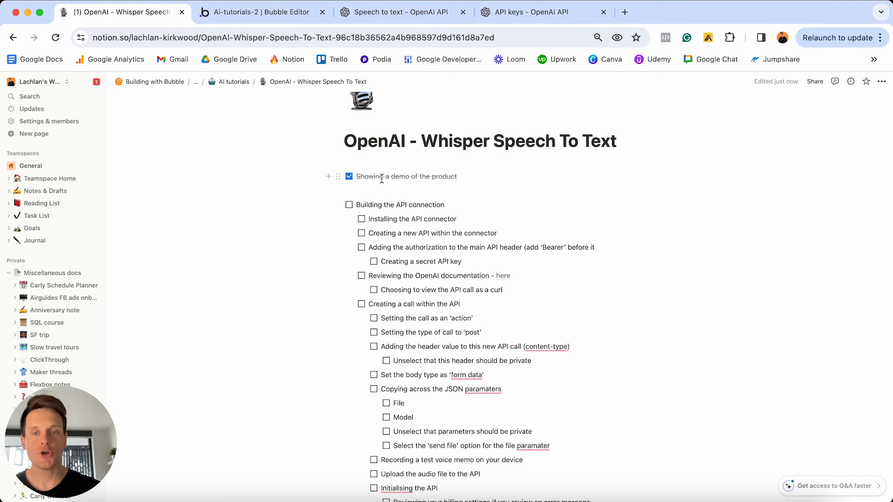
pyautogui.click(349, 205)
pyautogui.click(361, 219)
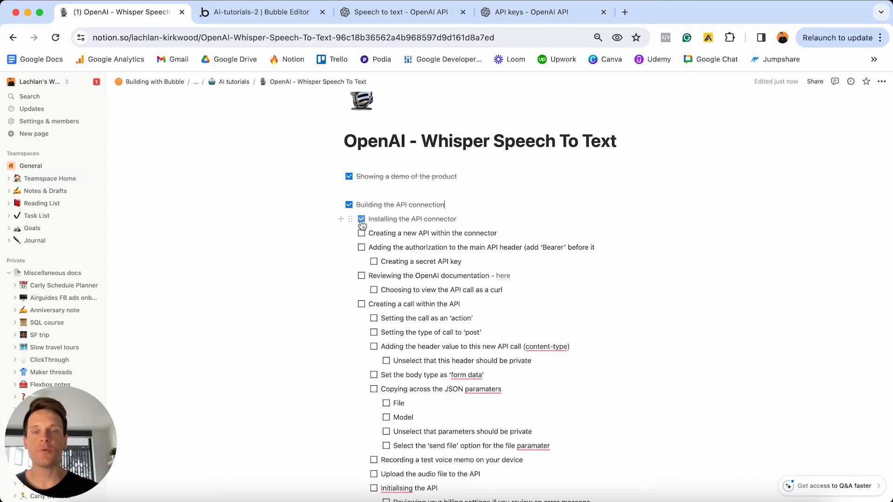
pyautogui.click(362, 233)
pyautogui.click(361, 248)
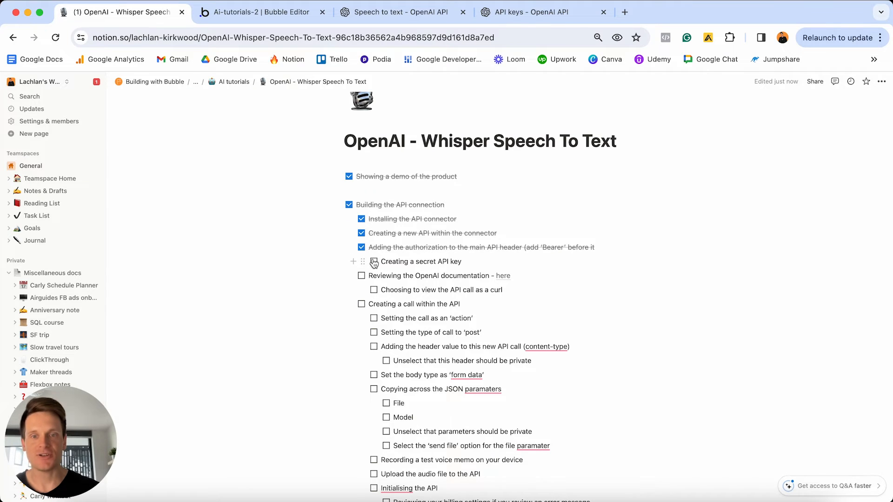
pyautogui.click(374, 262)
pyautogui.click(362, 276)
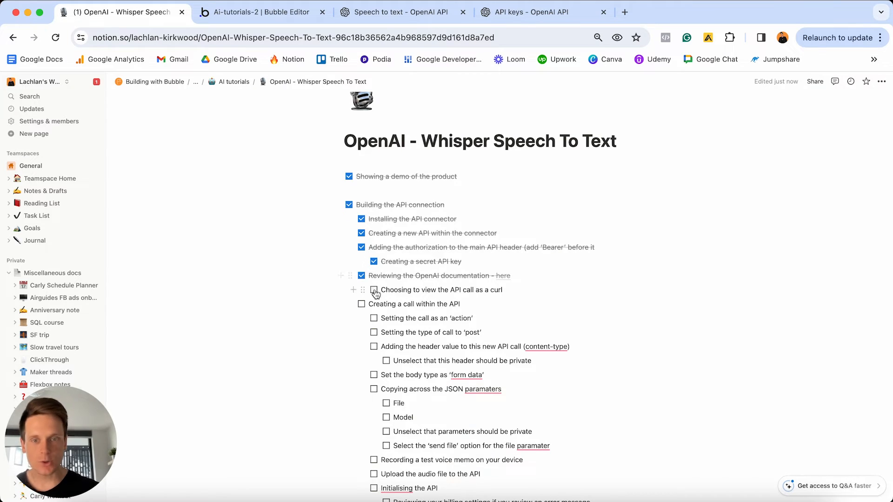
pyautogui.click(375, 290)
# Tick "Creating a call within the API" and its items from setting the call as an action to selecting the send file option.
pyautogui.click(361, 304)
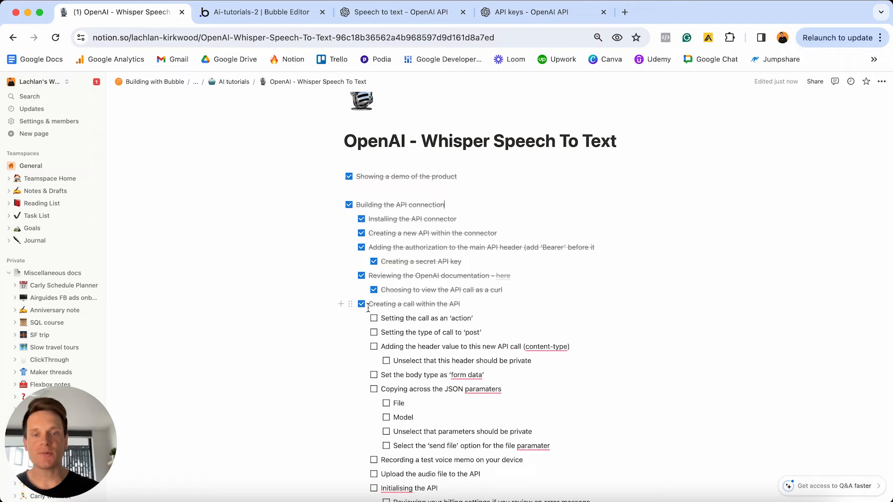
pyautogui.click(374, 318)
pyautogui.click(374, 332)
pyautogui.click(374, 346)
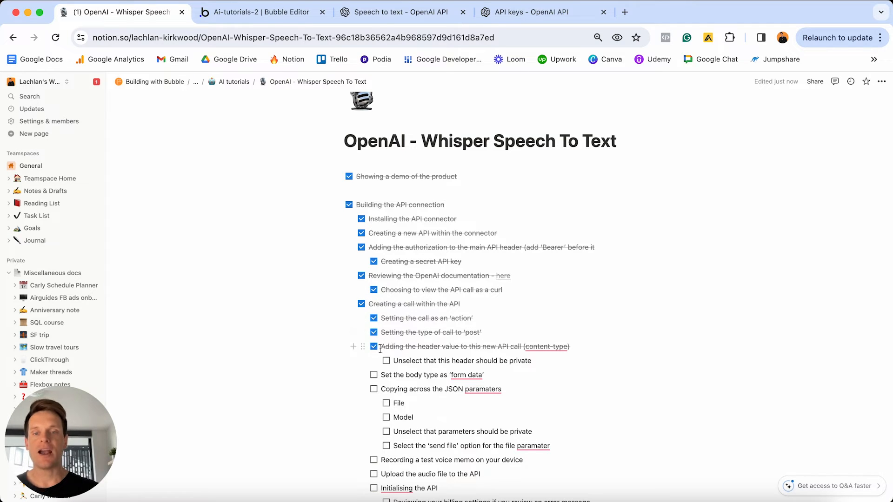
pyautogui.click(387, 362)
pyautogui.click(374, 375)
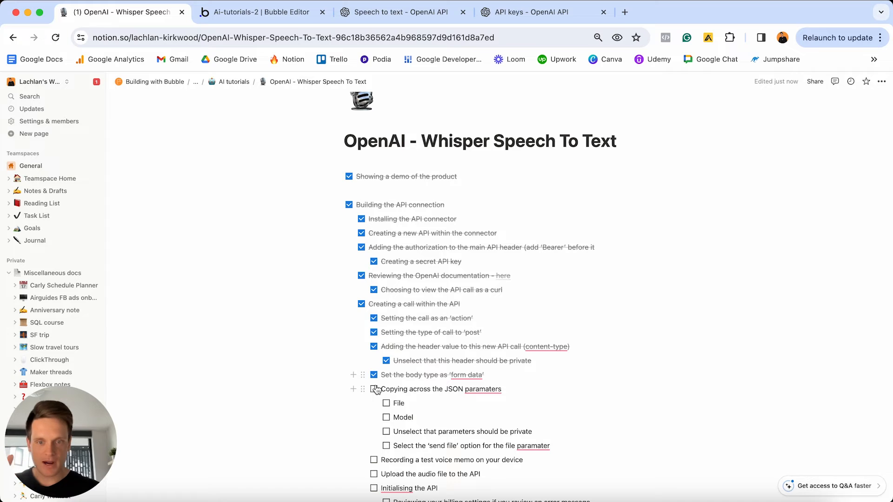
pyautogui.click(375, 390)
pyautogui.click(387, 403)
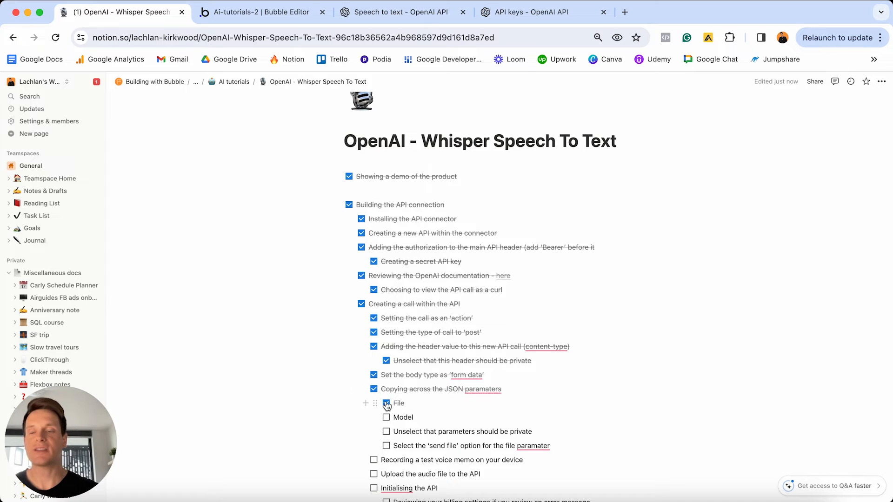
pyautogui.scroll(-1, 387, 408)
pyautogui.scroll(-3, 387, 407)
pyautogui.click(386, 354)
pyautogui.click(386, 368)
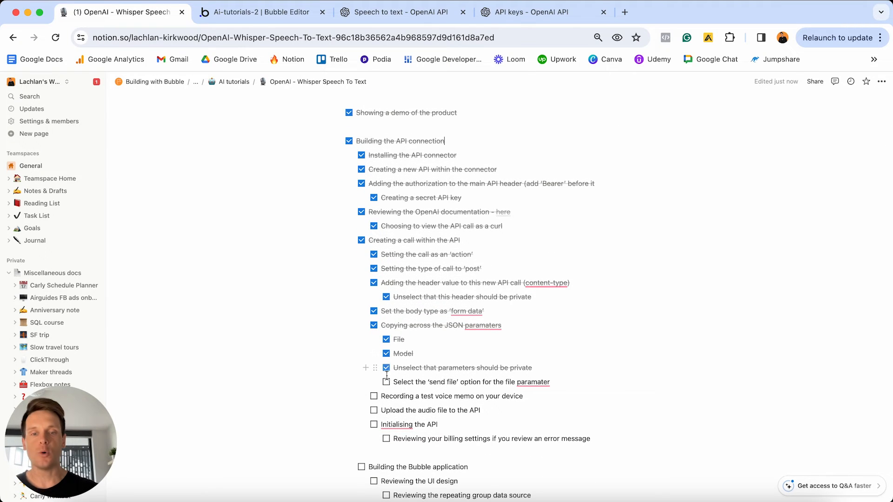
pyautogui.click(386, 381)
# Tick the checklist items for recording the test voice memo, uploading the audio file, initialising the API and reviewing billing settings.
pyautogui.click(374, 397)
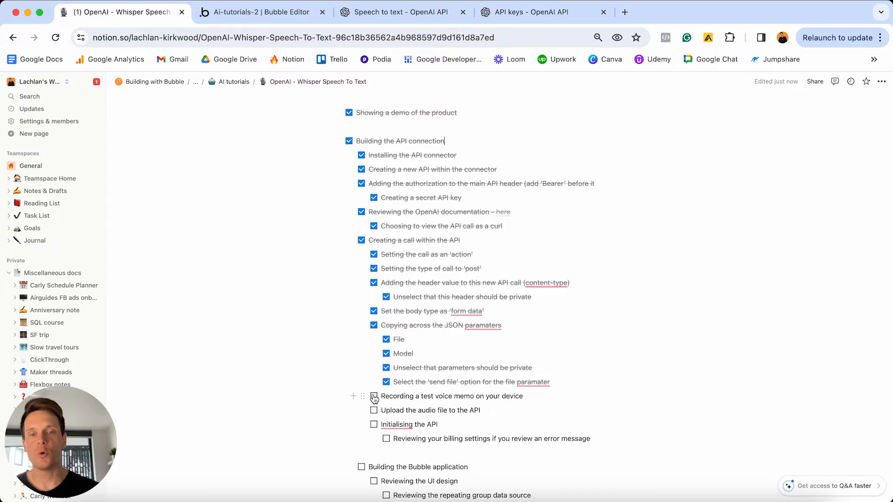
pyautogui.click(374, 411)
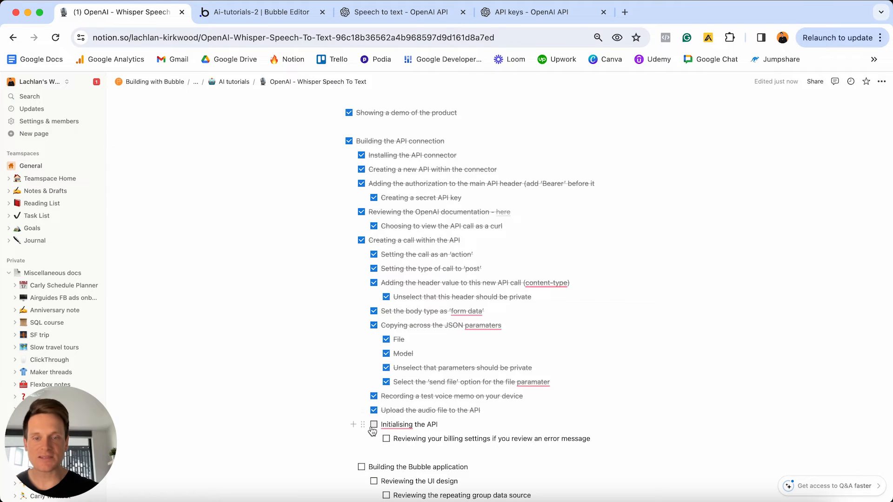
pyautogui.click(374, 425)
pyautogui.click(386, 439)
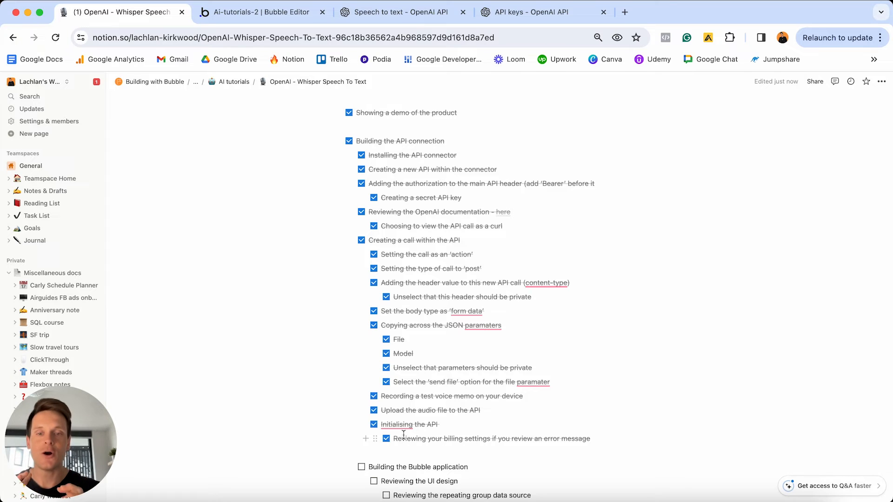
# Look over the checklist's remaining Bubble application tasks and open the whisper page's design view in Bubble.
pyautogui.scroll(-5, 404, 434)
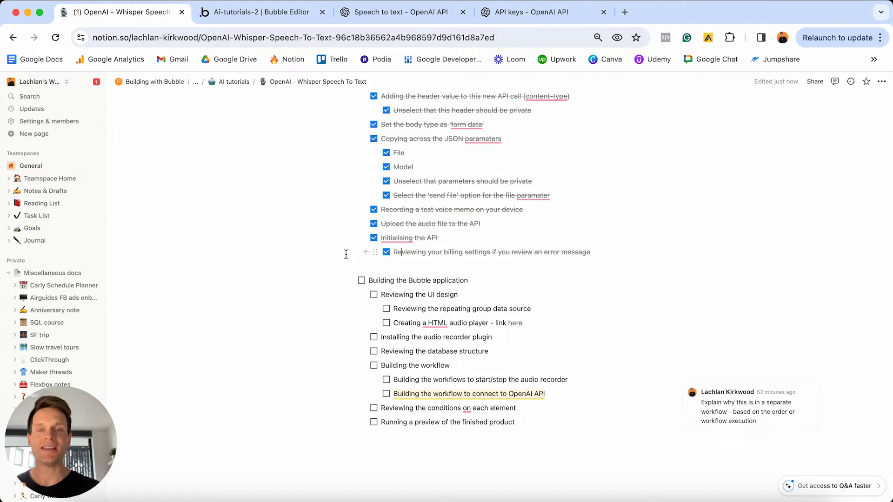
pyautogui.click(276, 12)
pyautogui.click(14, 102)
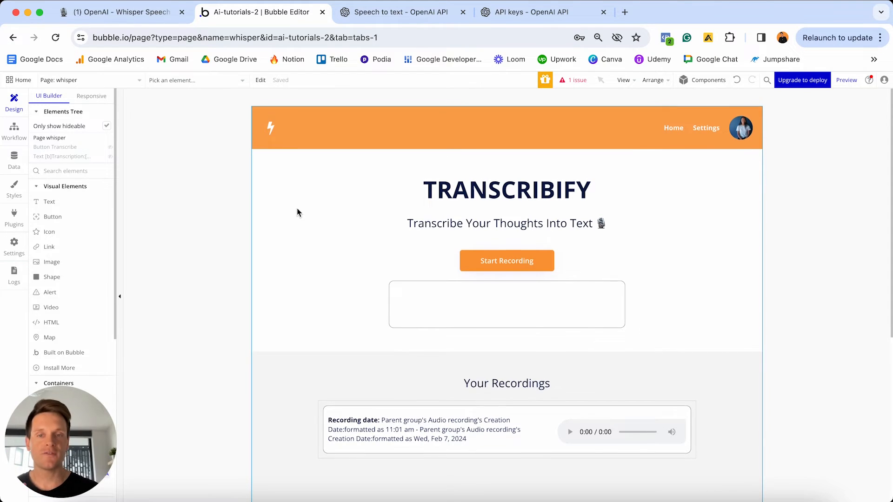
pyautogui.scroll(-1, 298, 213)
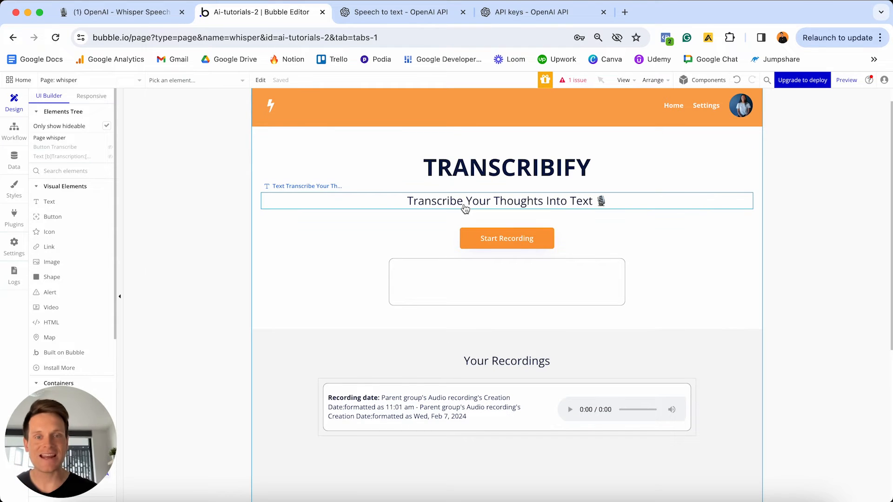
# Inspect the Start Recording button and the audio recorder element on the page, plus the installed Audio Recorder & Vizualiser plugin's details.
pyautogui.click(500, 242)
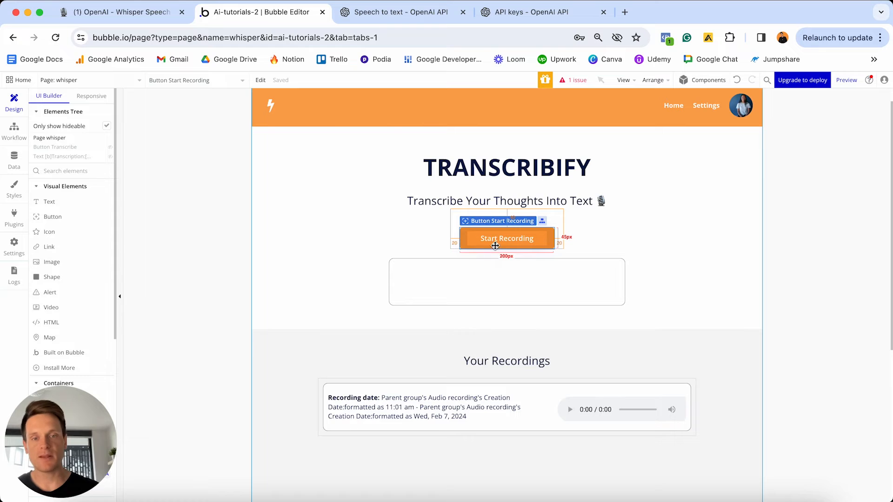
pyautogui.click(494, 278)
pyautogui.doubleClick(495, 279)
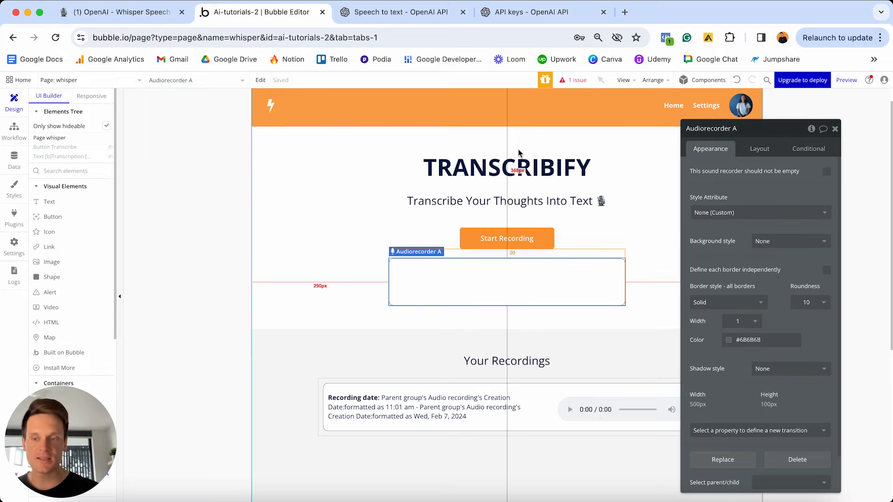
pyautogui.click(16, 223)
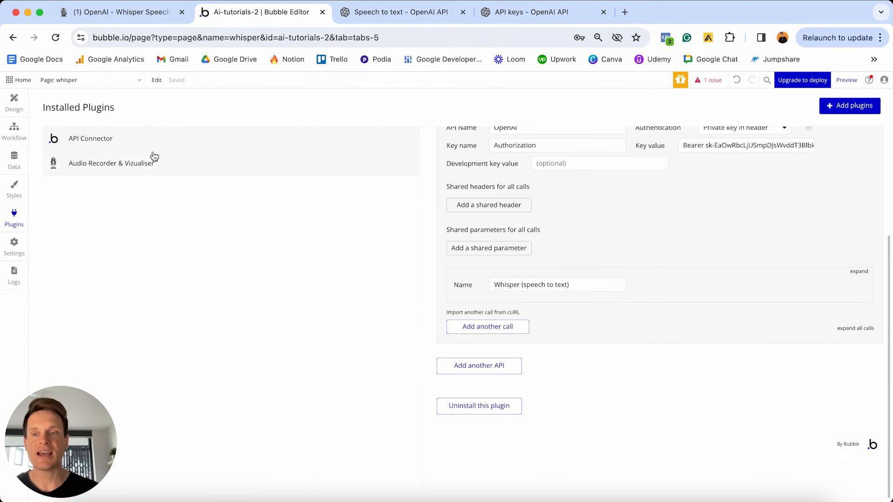
pyautogui.click(138, 168)
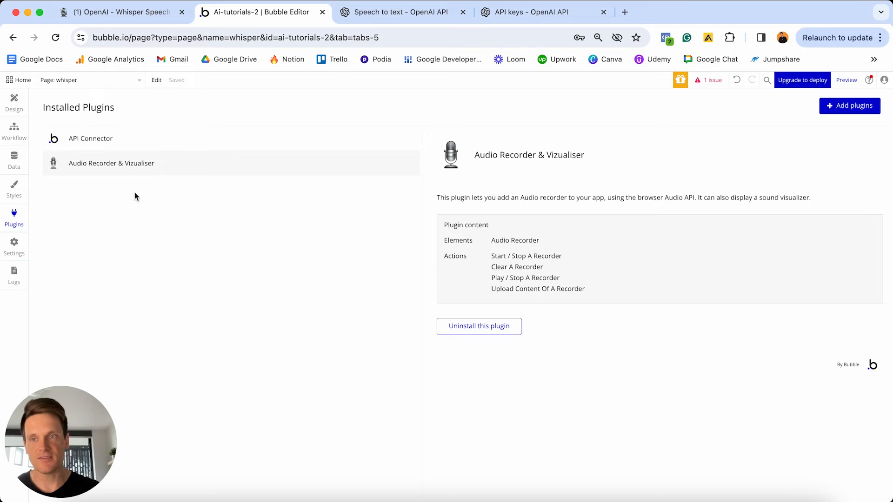
# Open the Start Recording button's workflows and review the green event's condition and its Start / stop Audiorecorder A action.
pyautogui.click(14, 103)
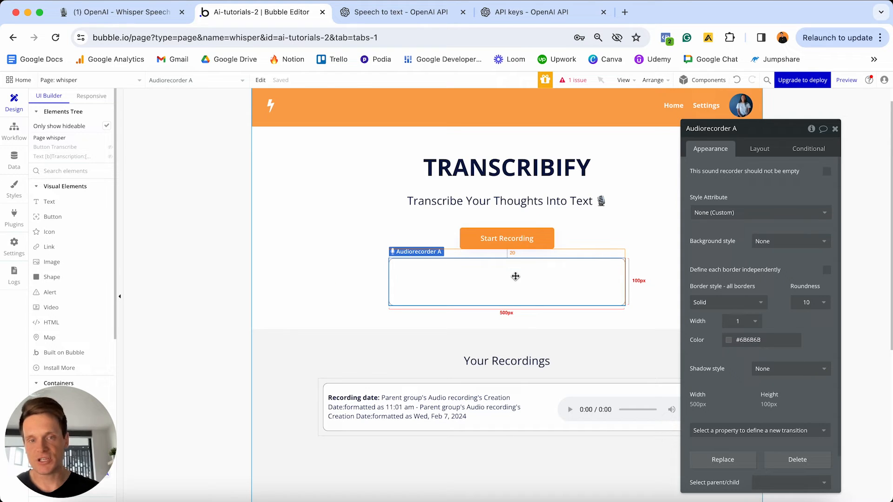
pyautogui.click(506, 240)
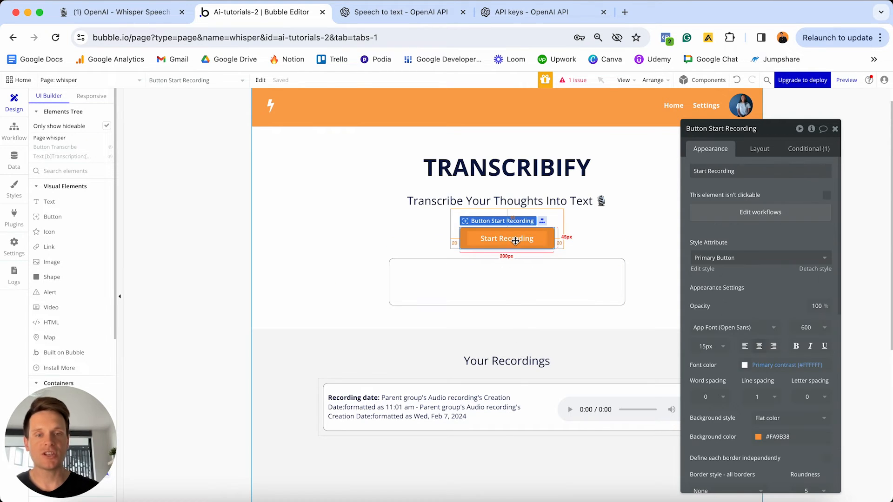
pyautogui.click(715, 214)
pyautogui.moveTo(93, 149)
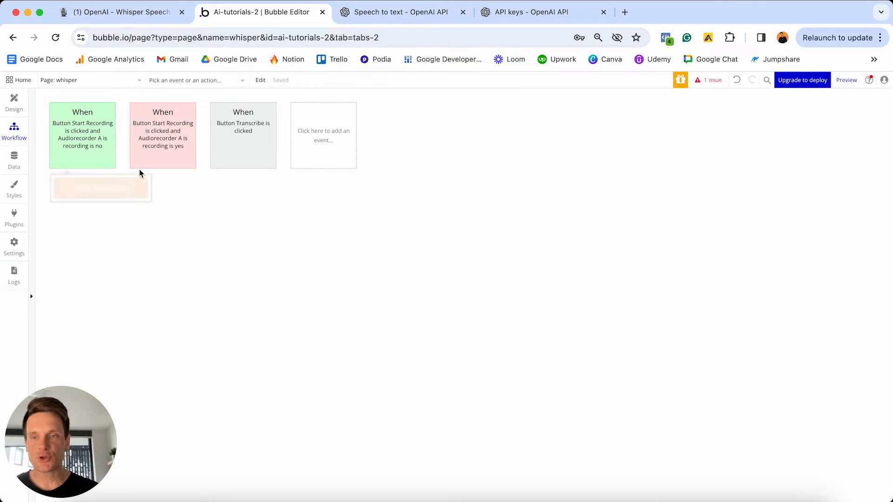
pyautogui.click(103, 163)
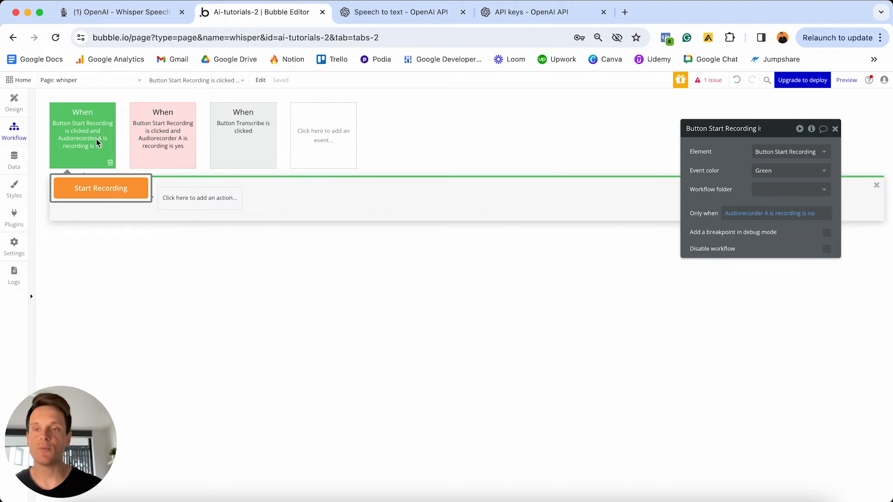
pyautogui.click(96, 204)
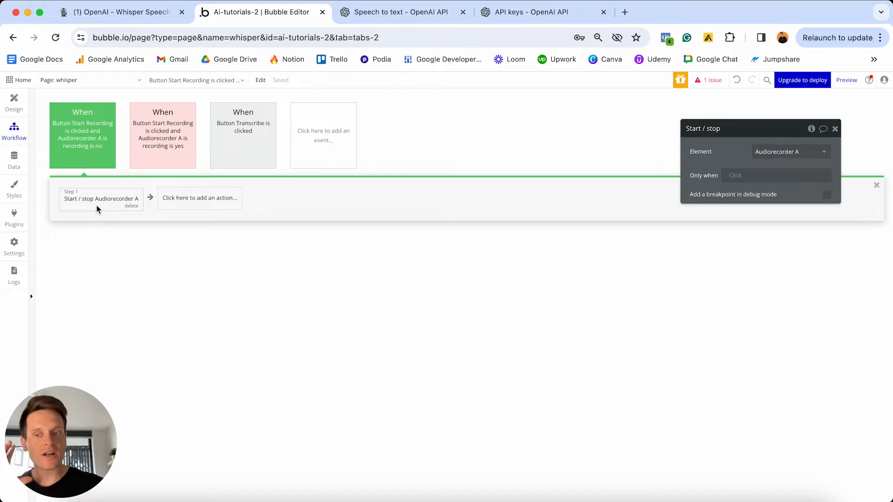
# Add a new workflow event for when the element Button Start Recording is clicked.
pyautogui.click(343, 151)
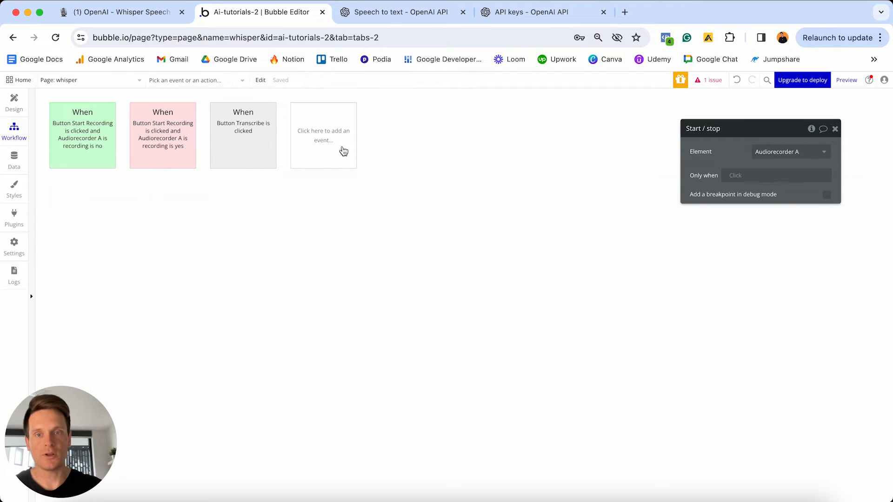
pyautogui.click(343, 151)
pyautogui.moveTo(335, 207)
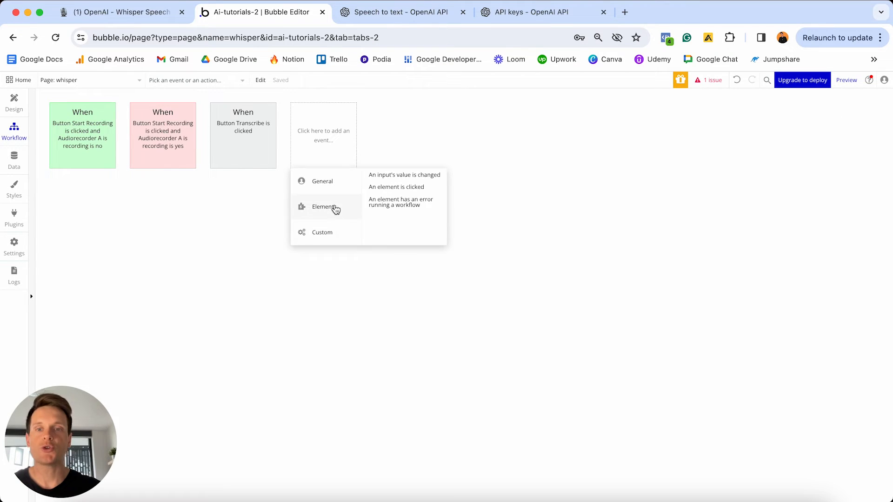
pyautogui.click(385, 189)
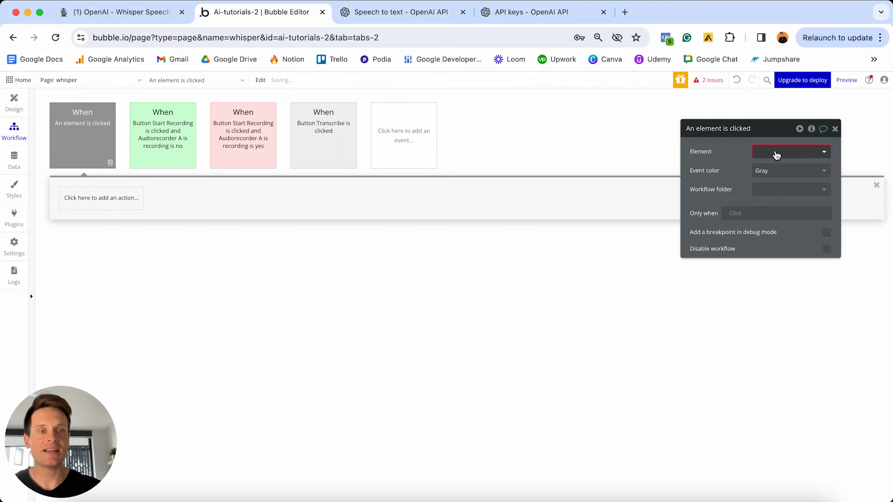
pyautogui.click(777, 155)
pyautogui.click(791, 168)
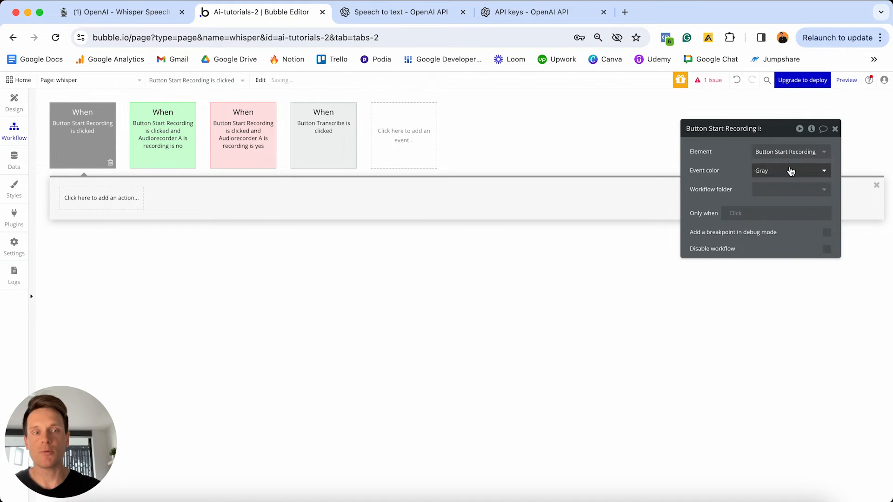
# Add a Start / stop a recorder action to the new workflow, targeting Audiorecorder A.
pyautogui.click(99, 200)
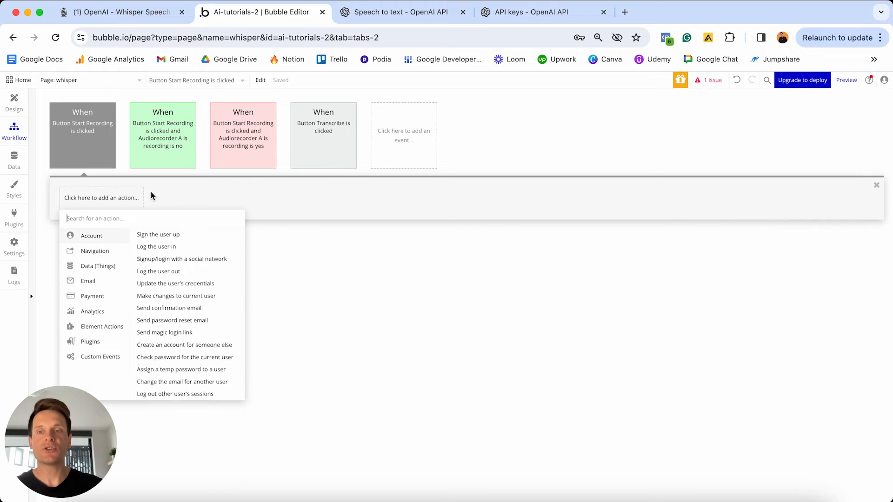
pyautogui.write('audi')
pyautogui.press('BackSpace')
pyautogui.press('BackSpace')
pyautogui.press('BackSpace')
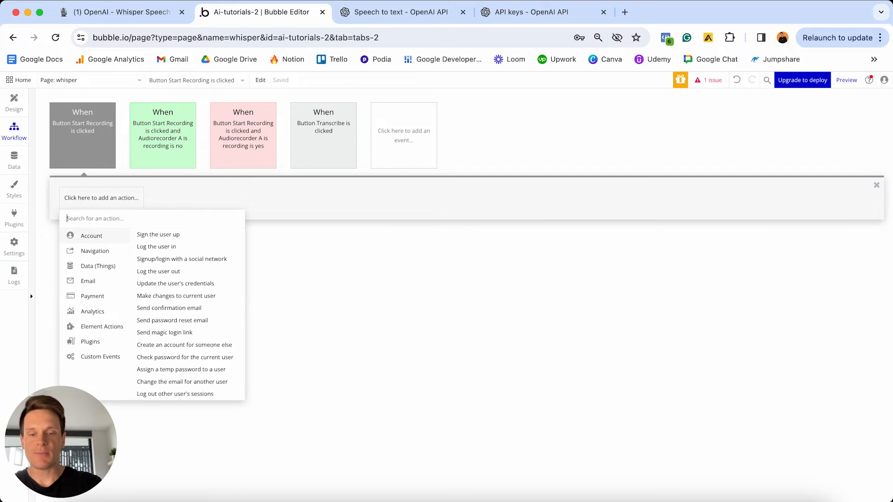
pyautogui.write('start')
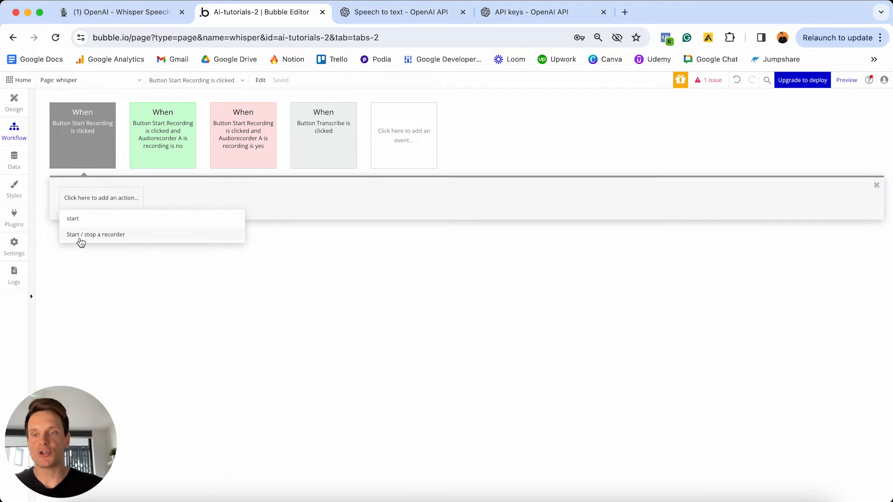
pyautogui.click(94, 235)
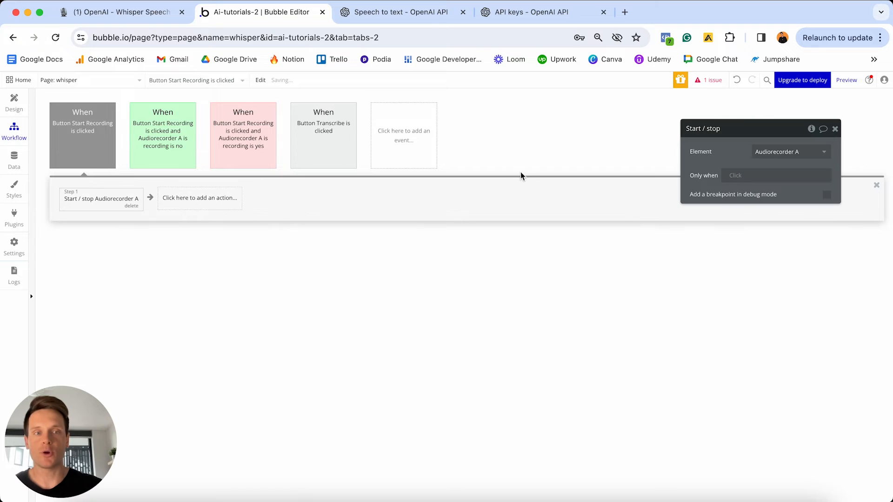
pyautogui.click(805, 151)
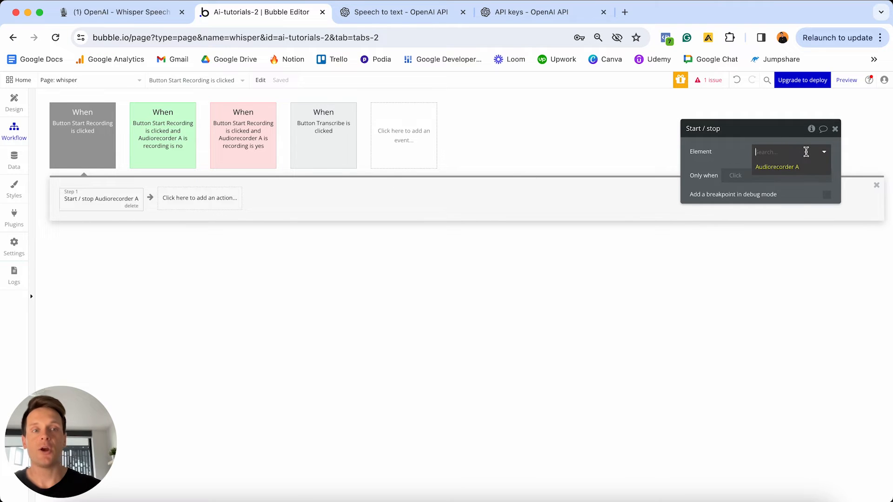
pyautogui.click(786, 171)
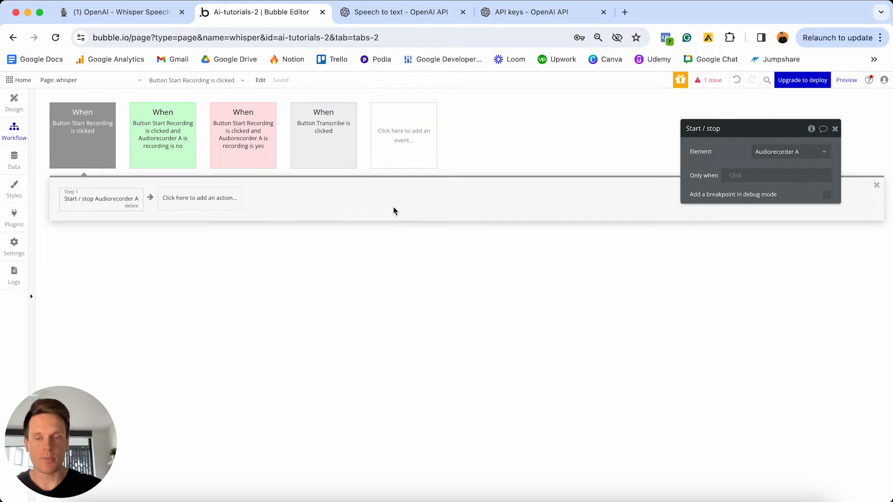
# Restrict the new Start Recording event to run only when Audiorecorder A is recording is no.
pyautogui.click(74, 155)
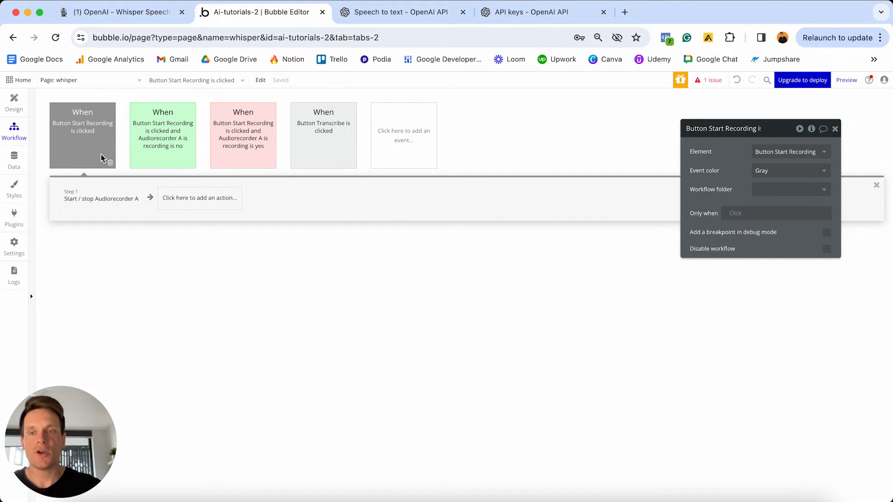
pyautogui.moveTo(119, 205)
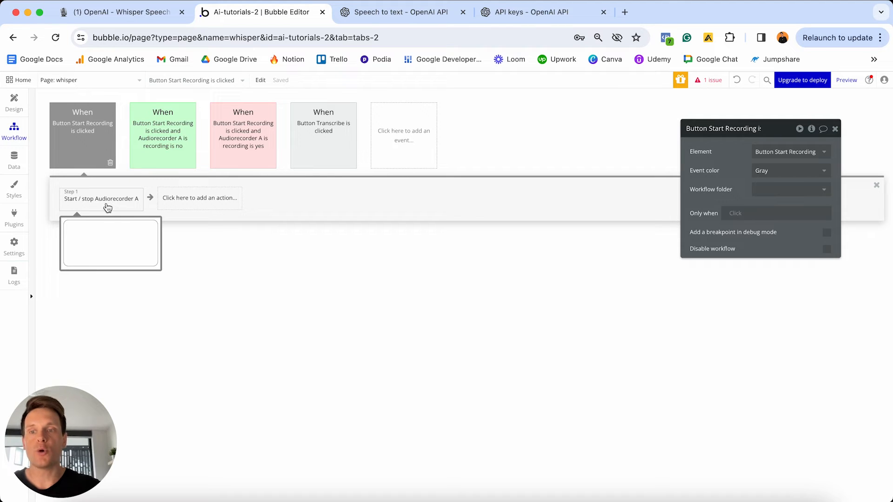
pyautogui.moveTo(91, 144)
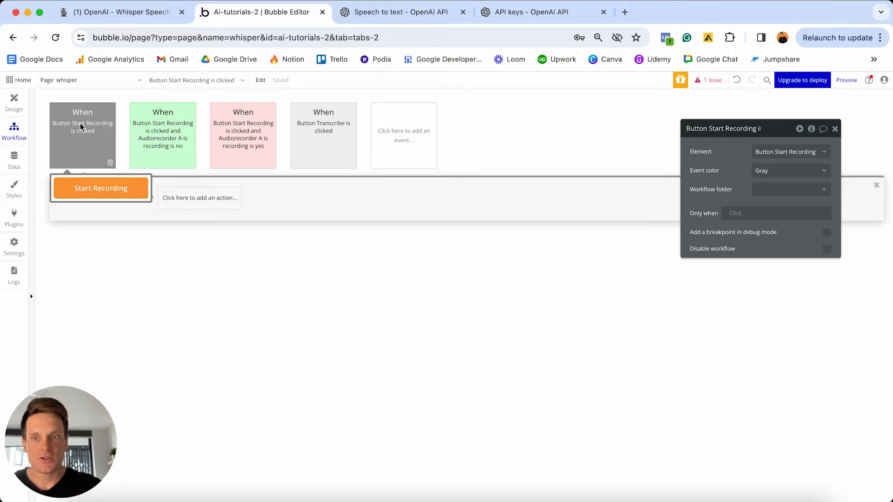
pyautogui.click(734, 214)
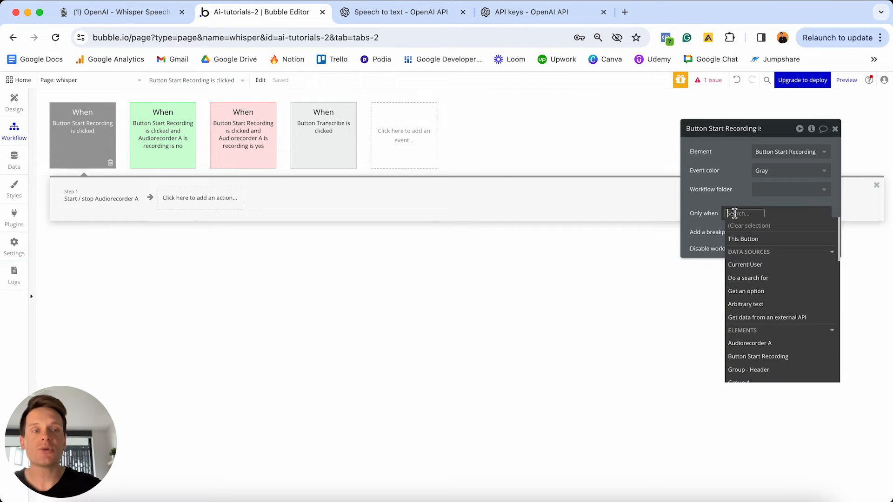
pyautogui.click(765, 346)
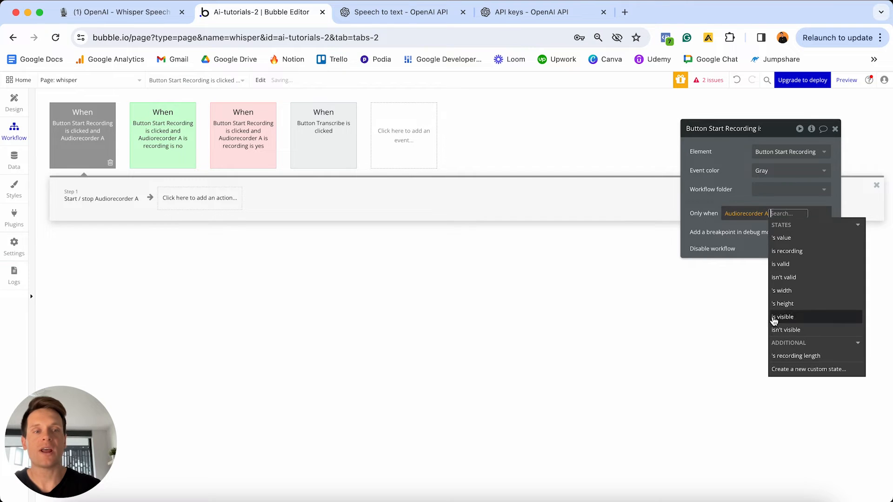
pyautogui.click(791, 252)
pyautogui.click(763, 277)
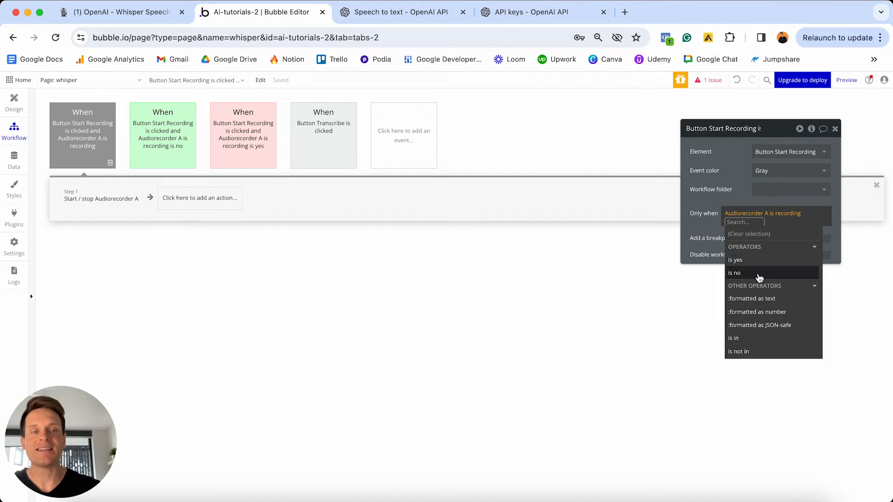
pyautogui.click(737, 179)
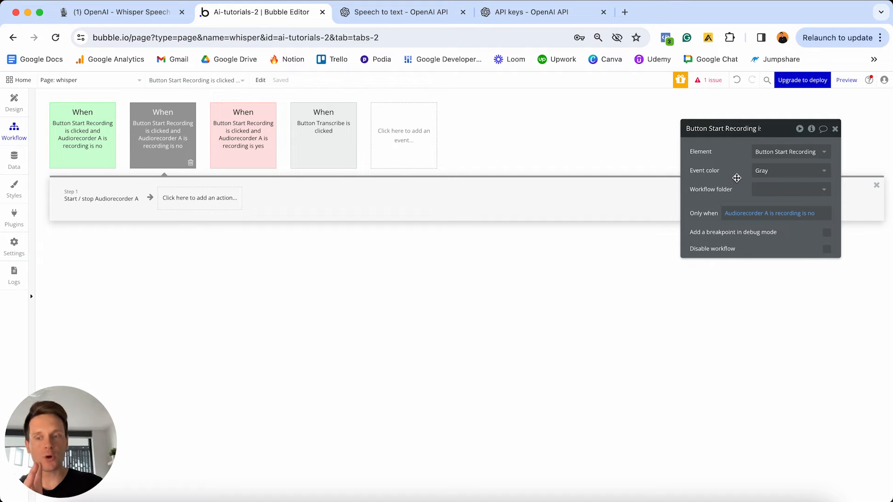
# Set the new workflow's event color to Green, and delete this duplicate of the existing start-recording workflow.
pyautogui.click(133, 197)
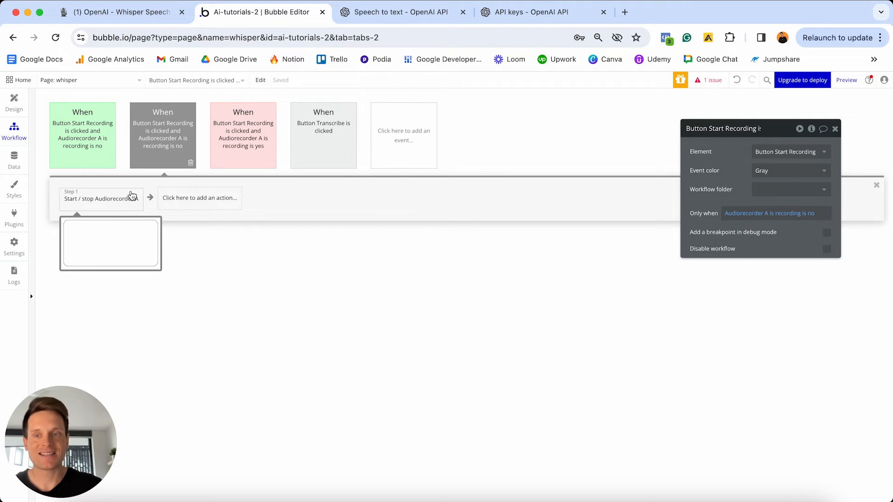
pyautogui.click(165, 157)
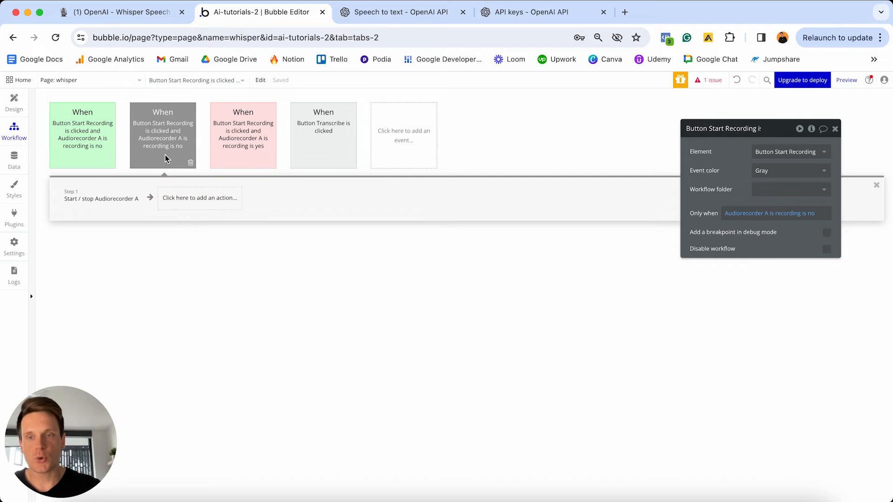
pyautogui.click(762, 171)
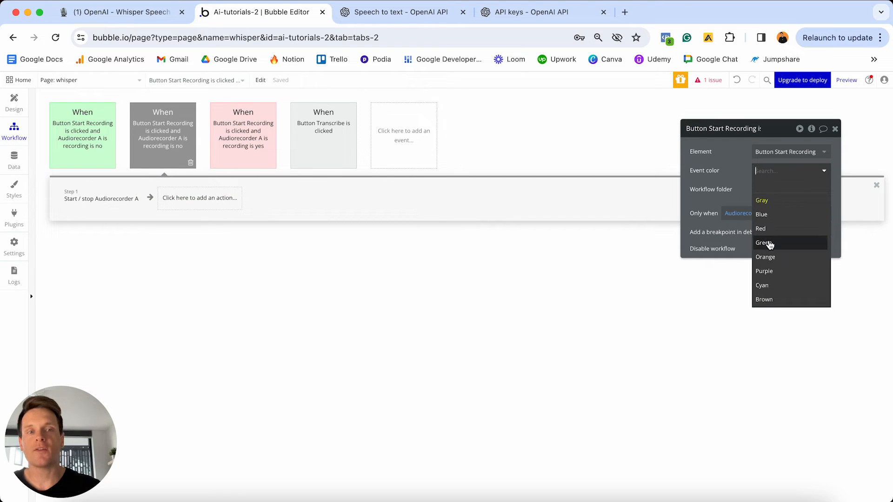
pyautogui.click(768, 244)
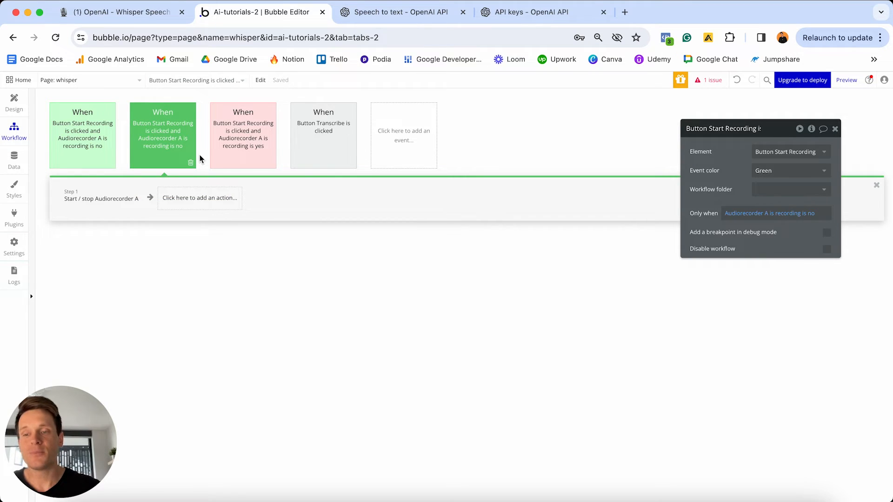
pyautogui.moveTo(191, 164)
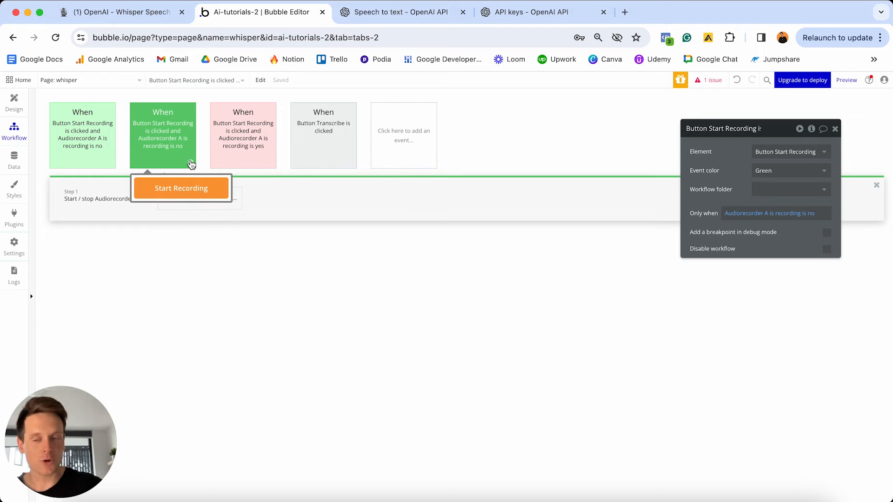
pyautogui.press('Delete')
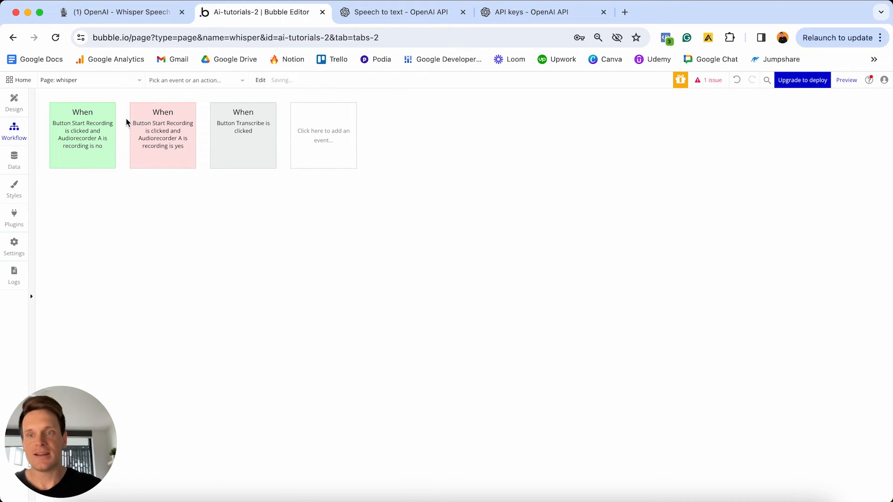
# Open the red Start Recording workflow and examine its condition on whether Audiorecorder A is recording.
pyautogui.click(172, 152)
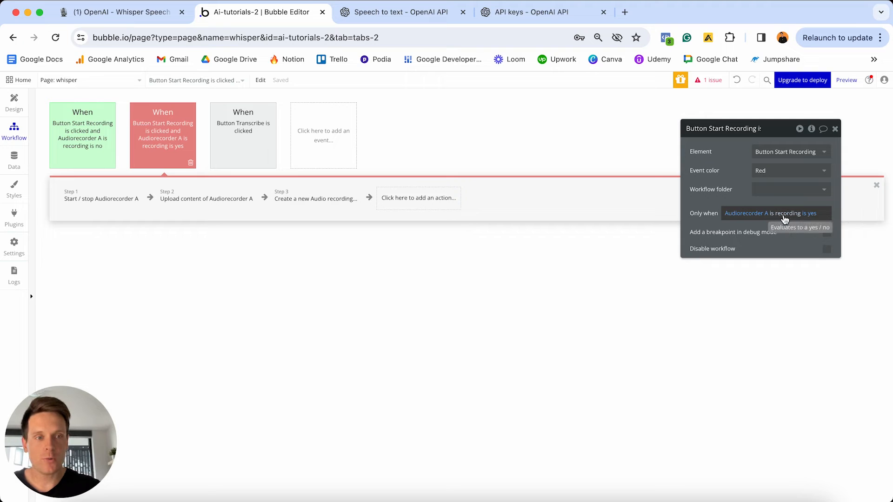
pyautogui.click(805, 215)
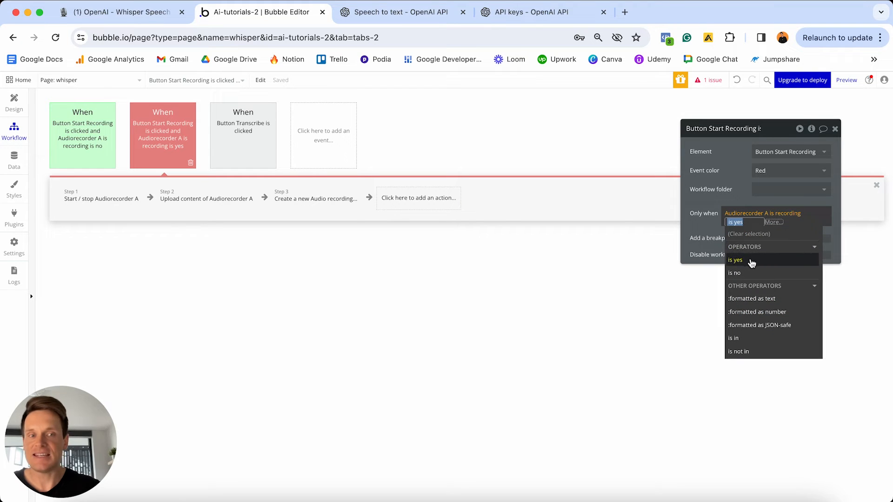
pyautogui.click(730, 173)
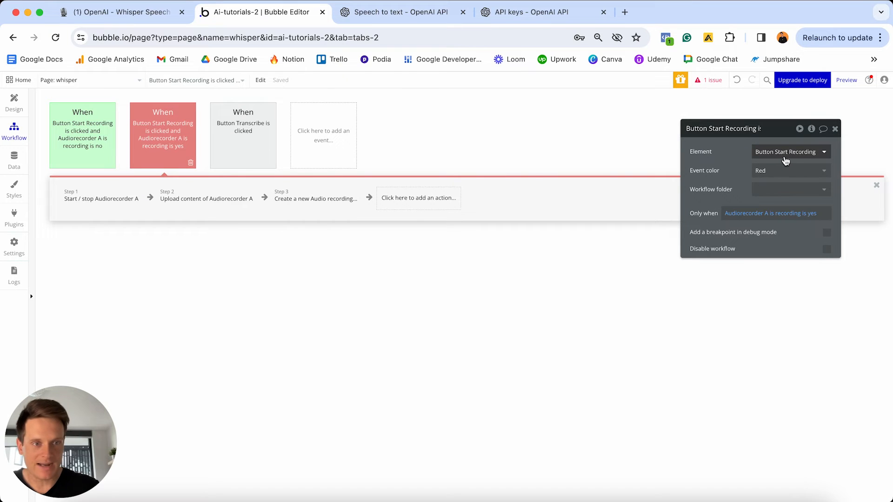
# Review the red workflow's Start / stop action, and examine the Audio-File and Transcription fields of the Audio recording data type.
pyautogui.click(119, 199)
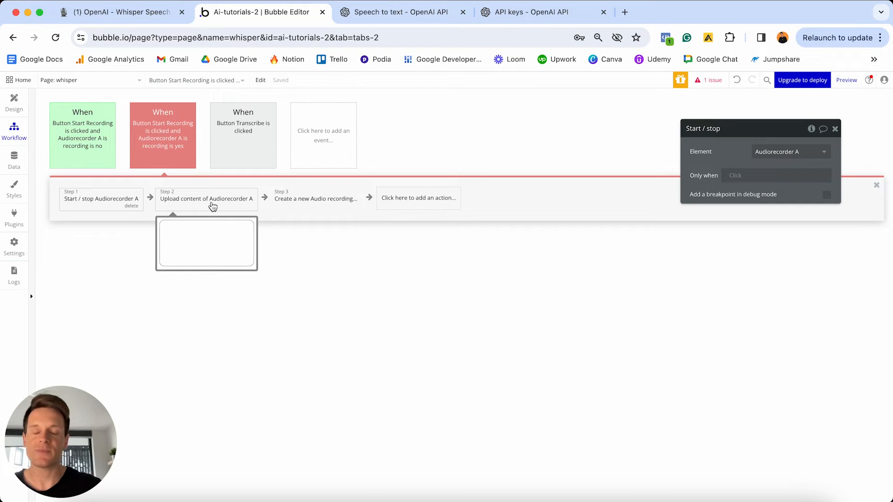
pyautogui.click(14, 160)
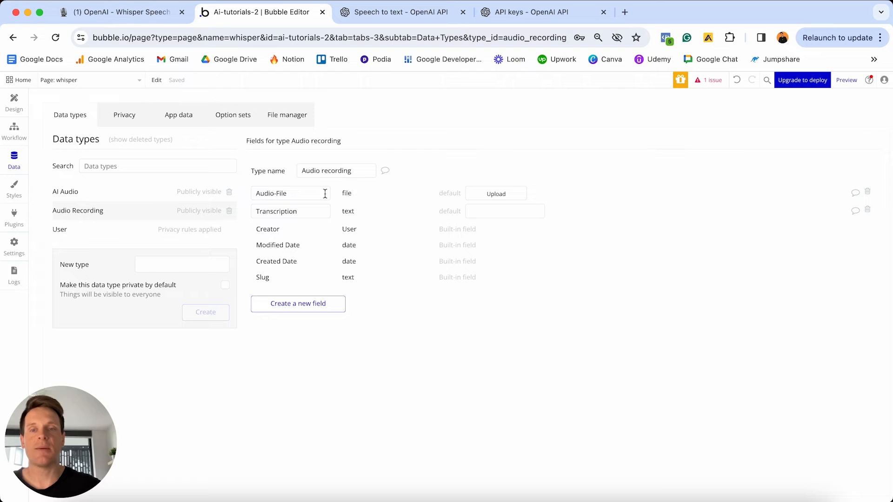
pyautogui.moveTo(321, 196)
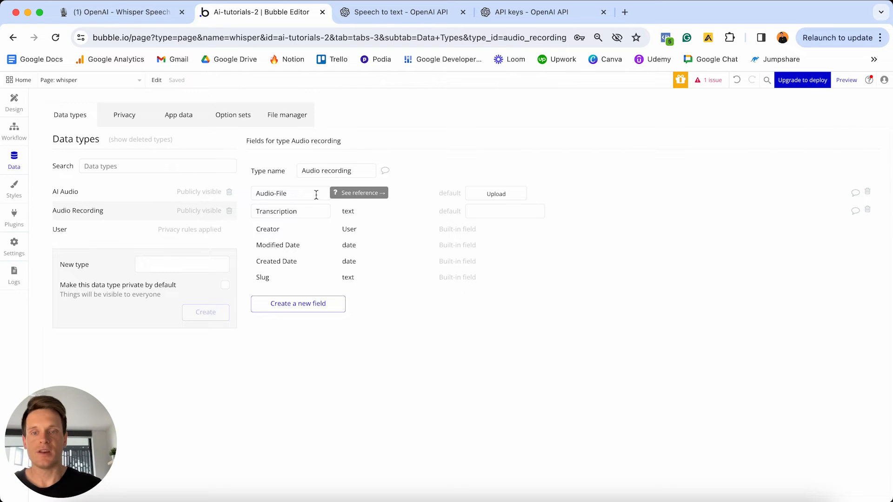
pyautogui.moveTo(316, 195); pyautogui.dragTo(256, 196)
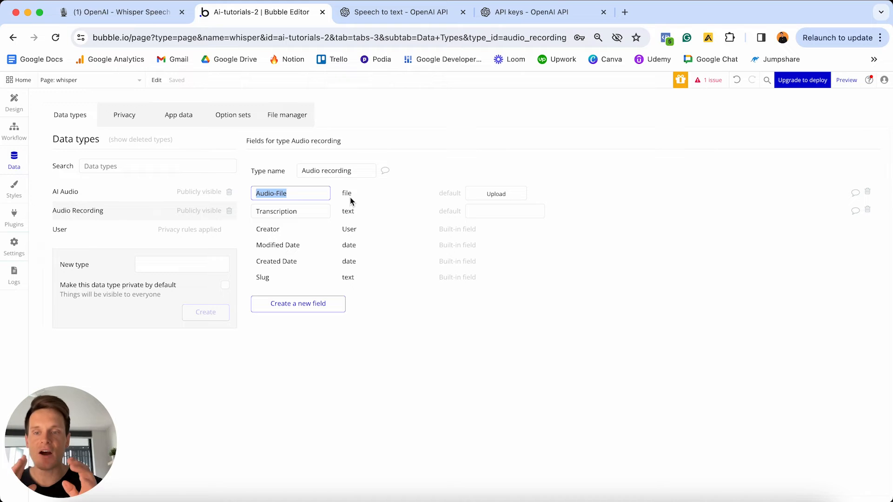
pyautogui.moveTo(313, 212); pyautogui.dragTo(254, 208)
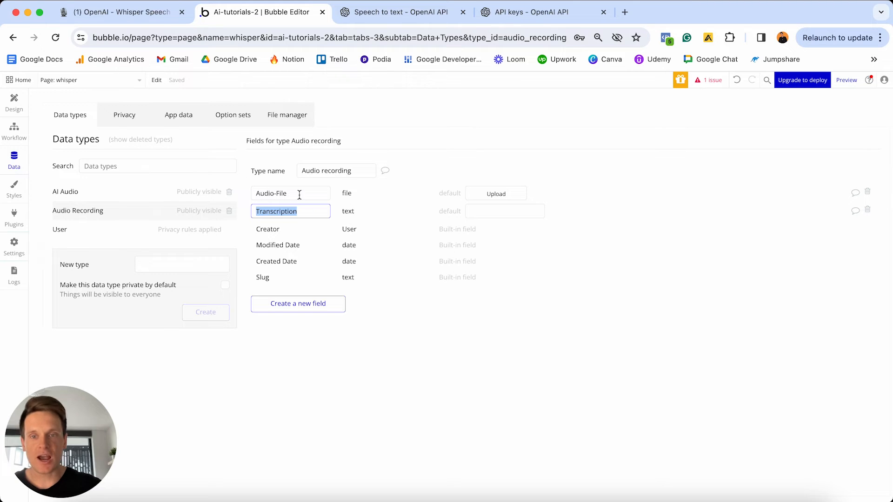
pyautogui.moveTo(299, 194); pyautogui.dragTo(251, 195)
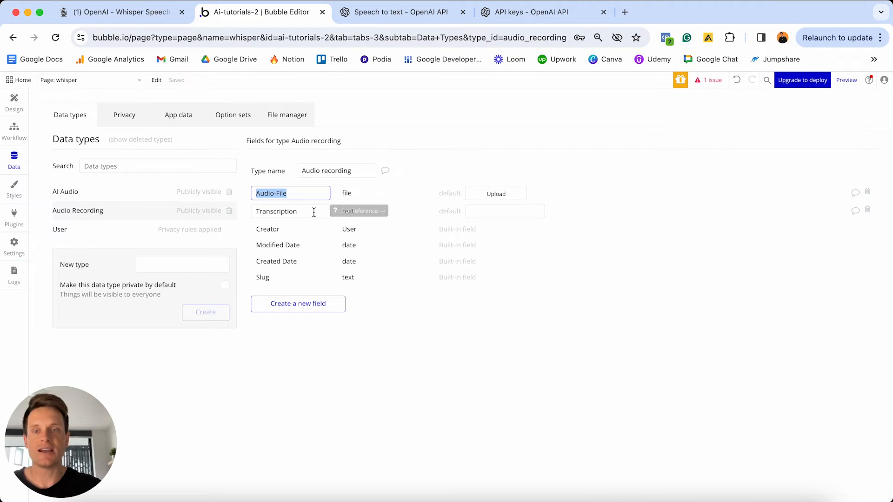
# Delete the Upload content and Create a new Audio recording actions from the red Start Recording workflow.
pyautogui.click(13, 132)
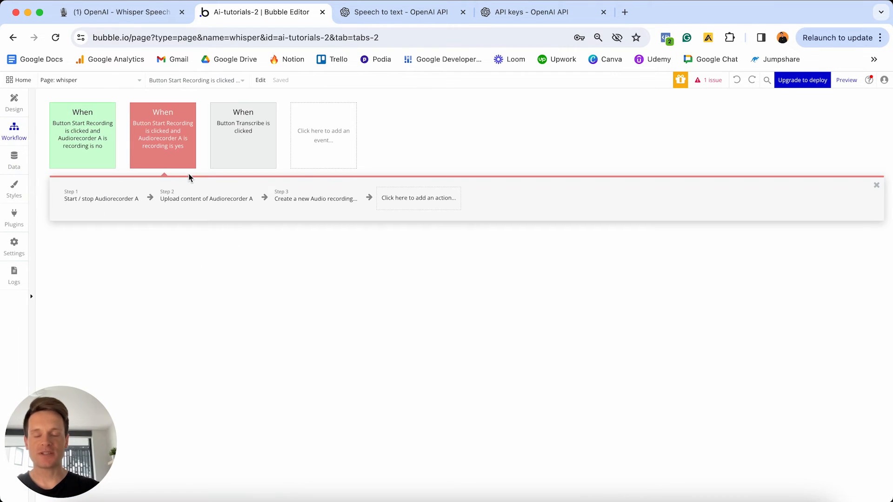
pyautogui.click(209, 203)
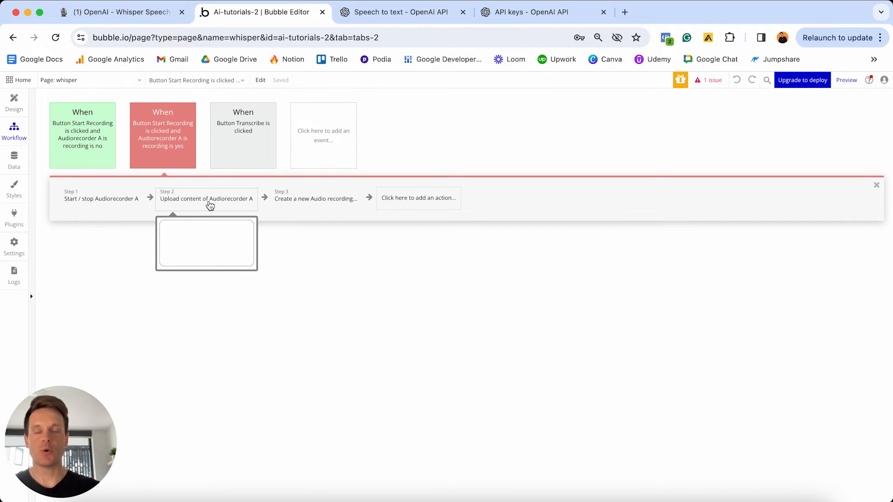
pyautogui.click(209, 203)
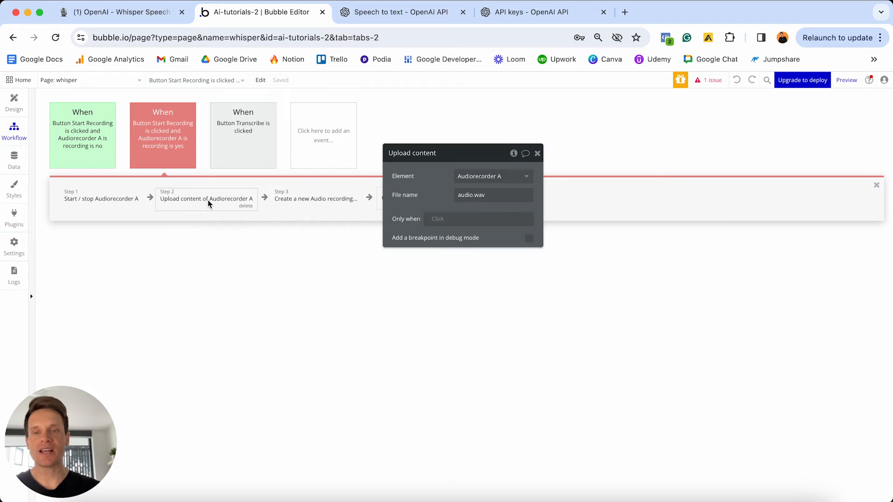
pyautogui.click(249, 207)
pyautogui.click(208, 203)
pyautogui.click(235, 208)
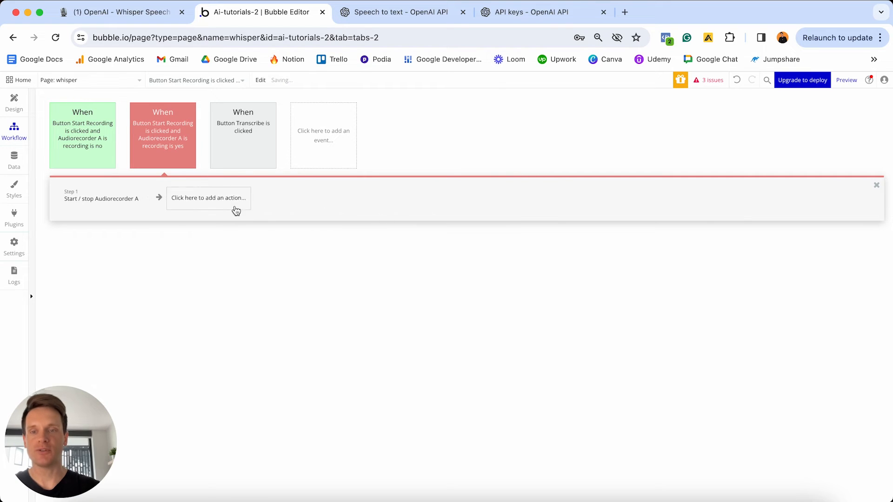
pyautogui.click(100, 198)
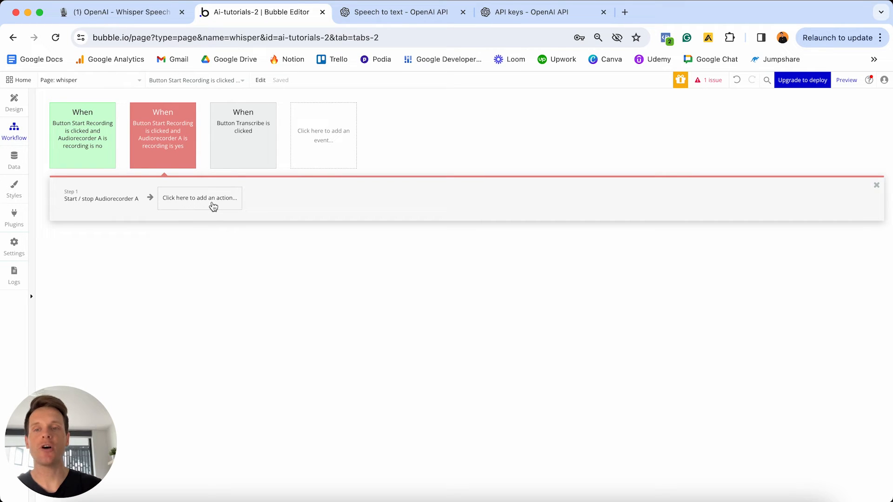
# Add an Upload content of a recorder action to the red workflow, targeting Audiorecorder A.
pyautogui.click(214, 206)
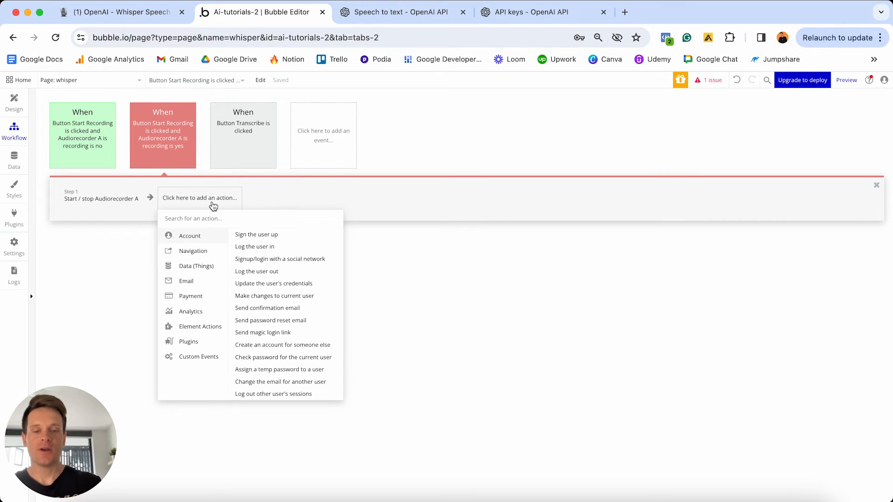
pyautogui.write('upload')
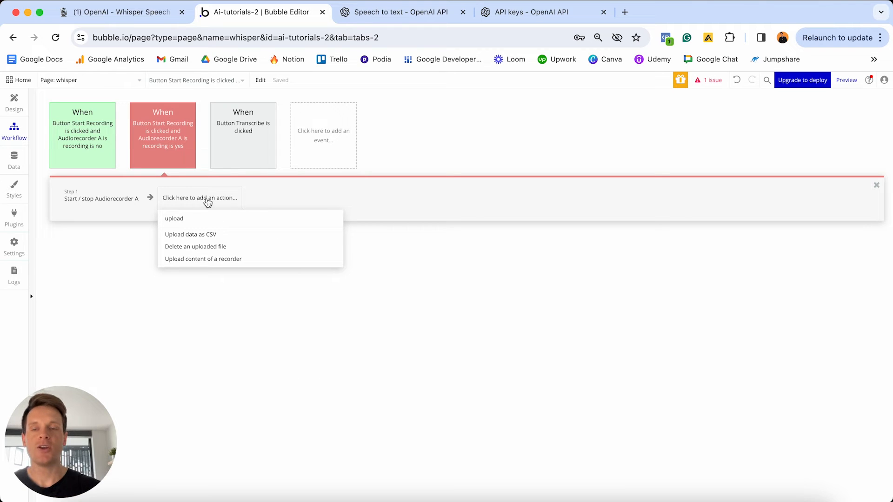
pyautogui.click(221, 263)
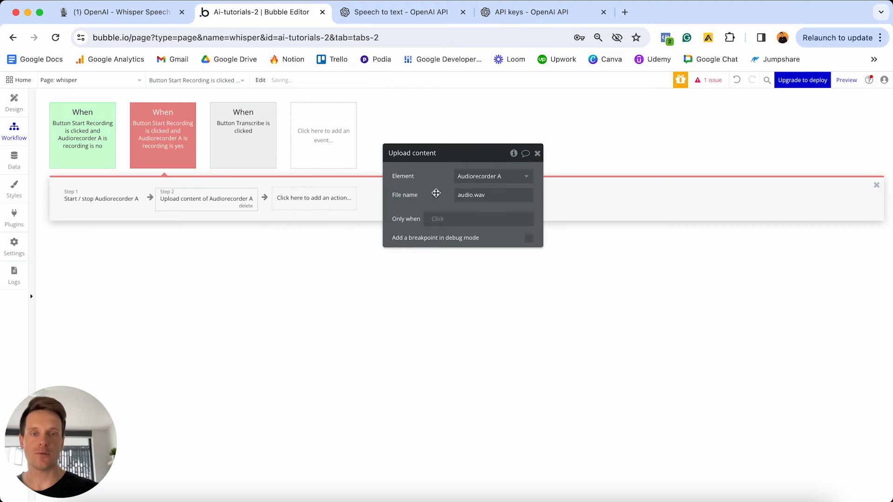
pyautogui.click(494, 181)
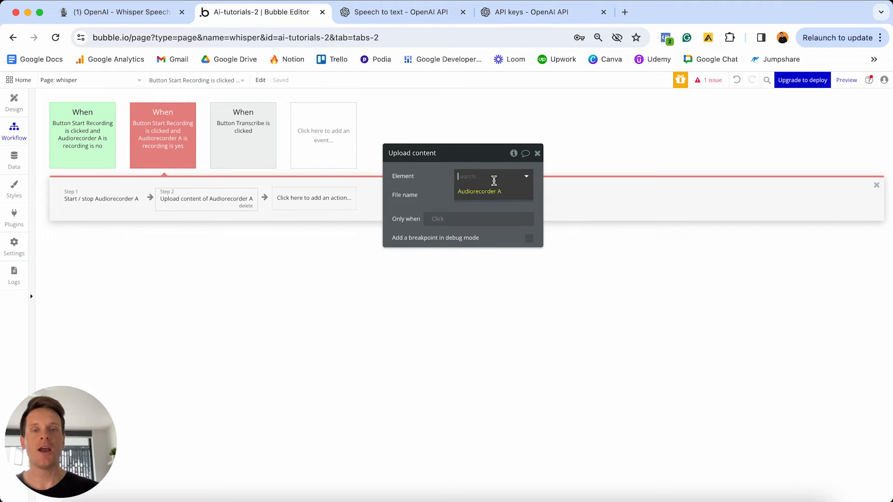
pyautogui.click(474, 193)
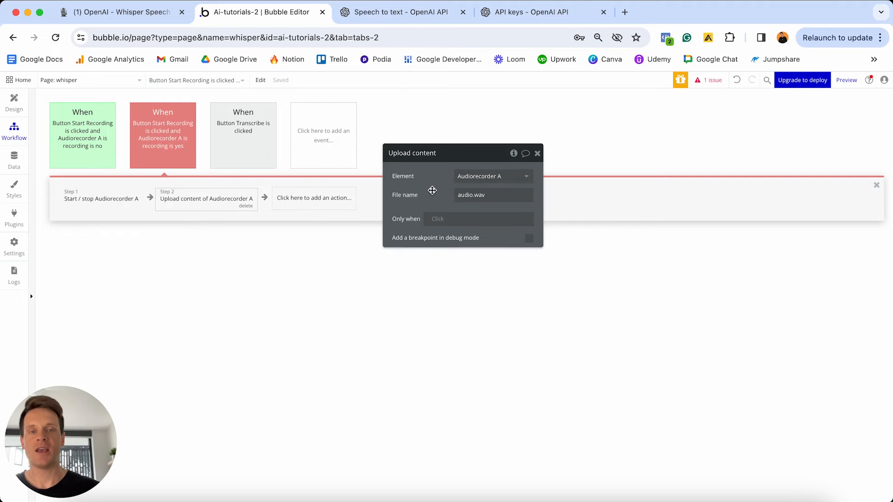
pyautogui.click(492, 197)
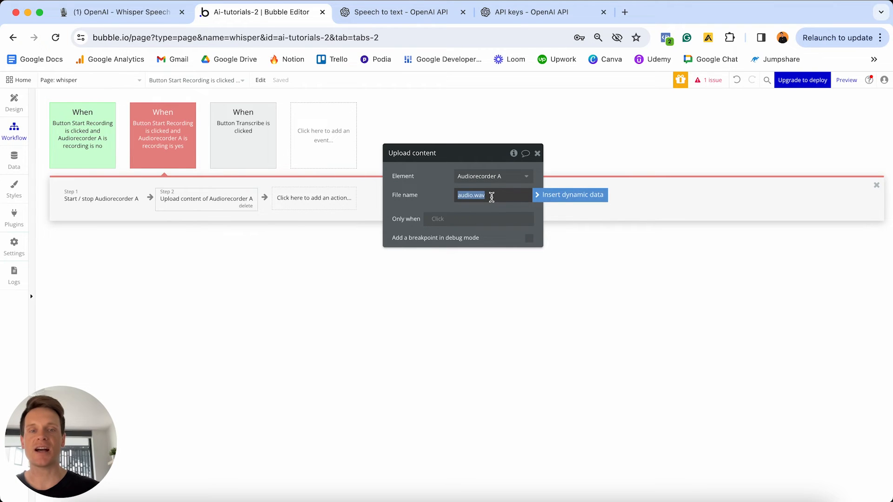
pyautogui.click(566, 199)
pyautogui.click(438, 201)
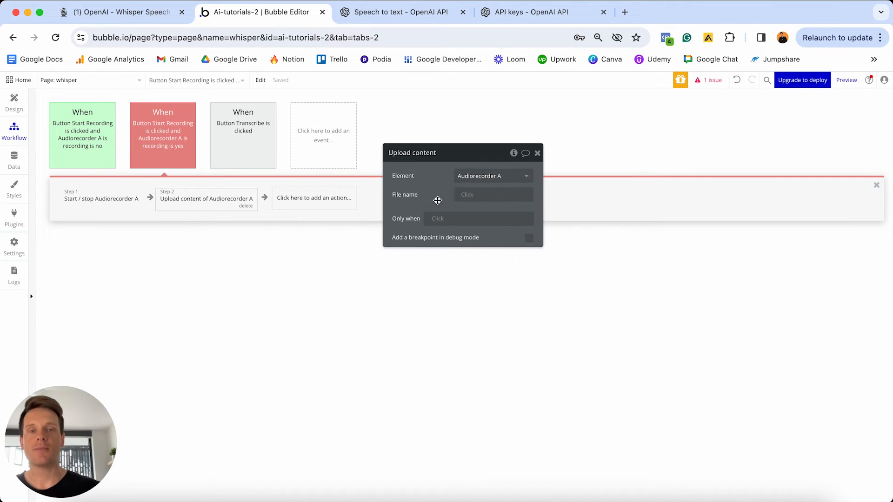
pyautogui.click(737, 80)
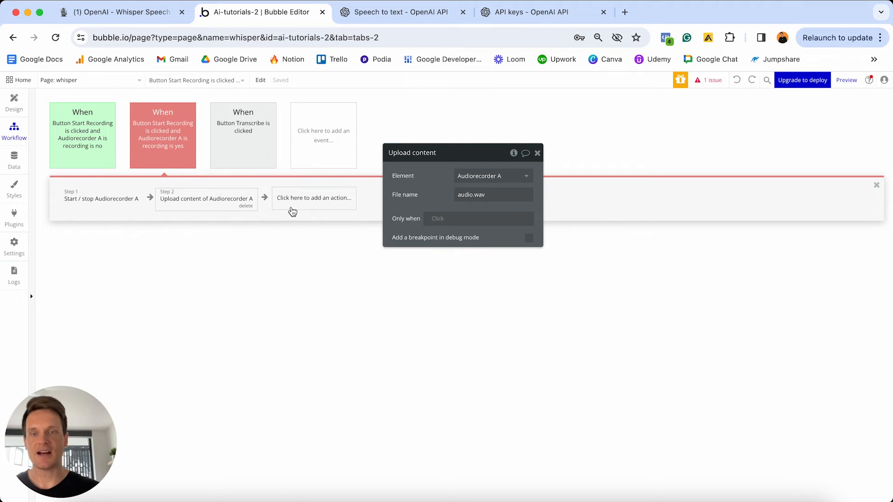
# Add a Create a new thing action after the upload action, with its type set to Audio recording.
pyautogui.click(306, 200)
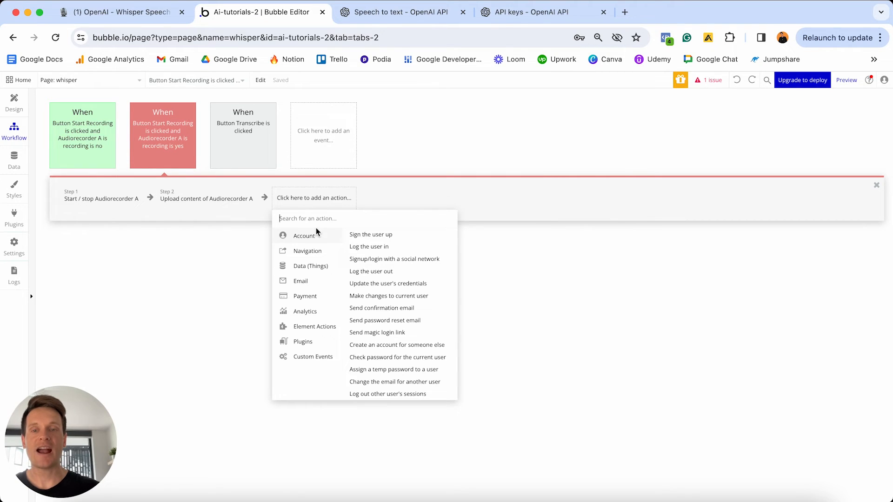
pyautogui.moveTo(308, 270)
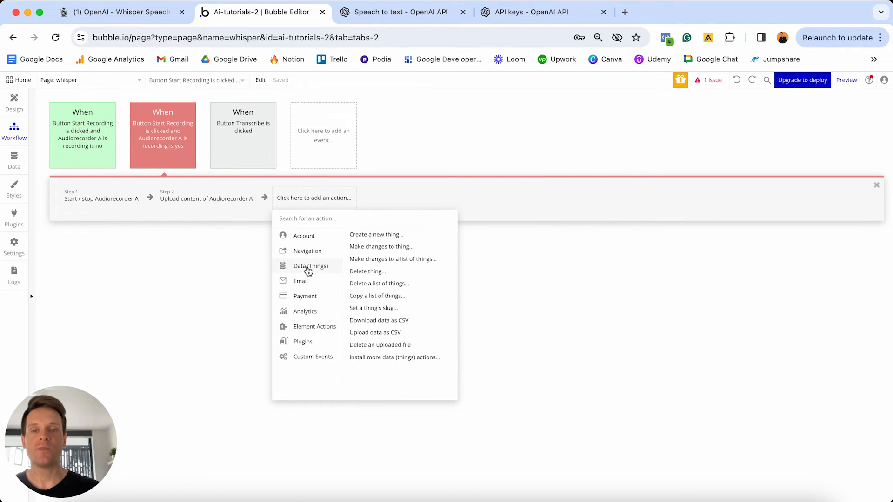
pyautogui.click(378, 236)
pyautogui.click(506, 180)
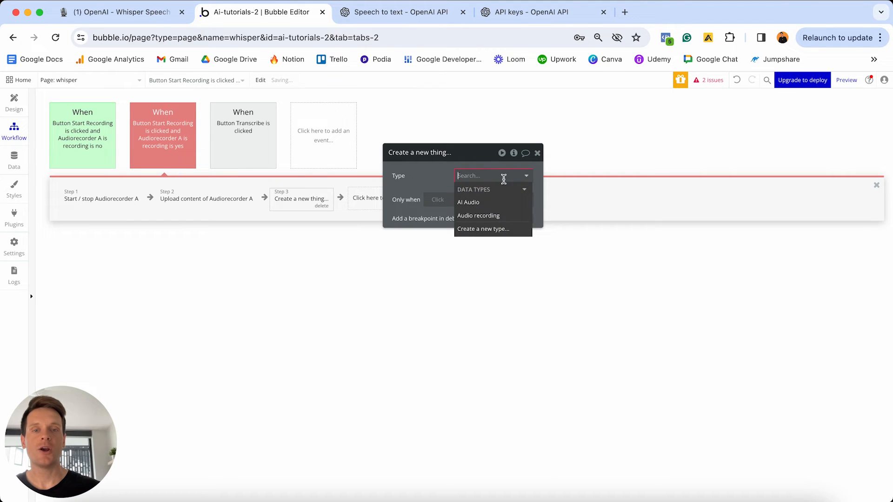
pyautogui.click(488, 218)
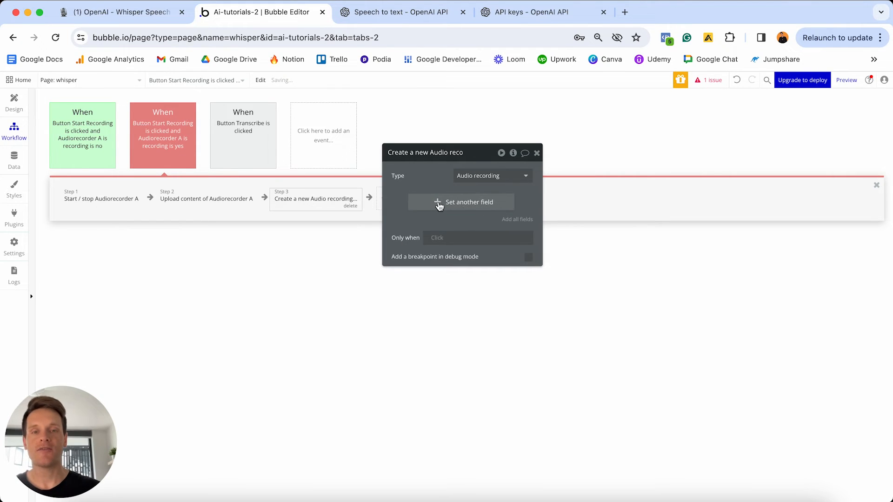
# Set the new Audio recording's Audio-File field to Result of step 2 (Upload content of Audiorecorder A).
pyautogui.click(421, 204)
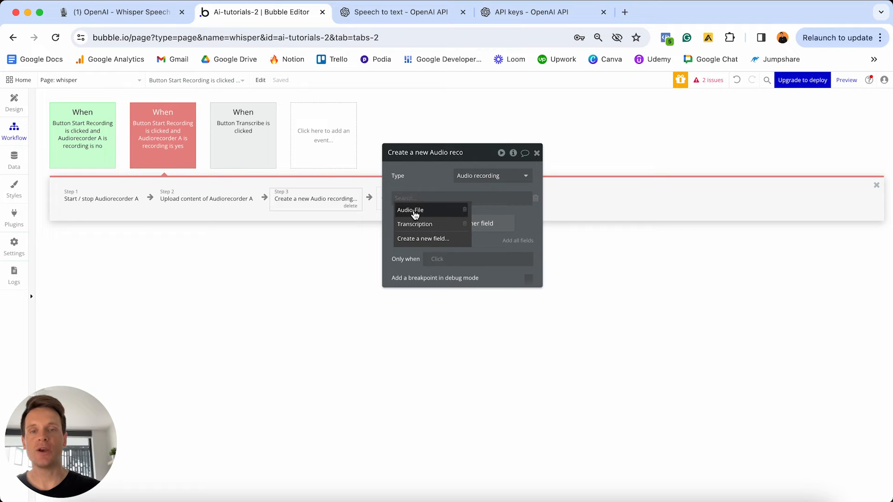
pyautogui.click(409, 209)
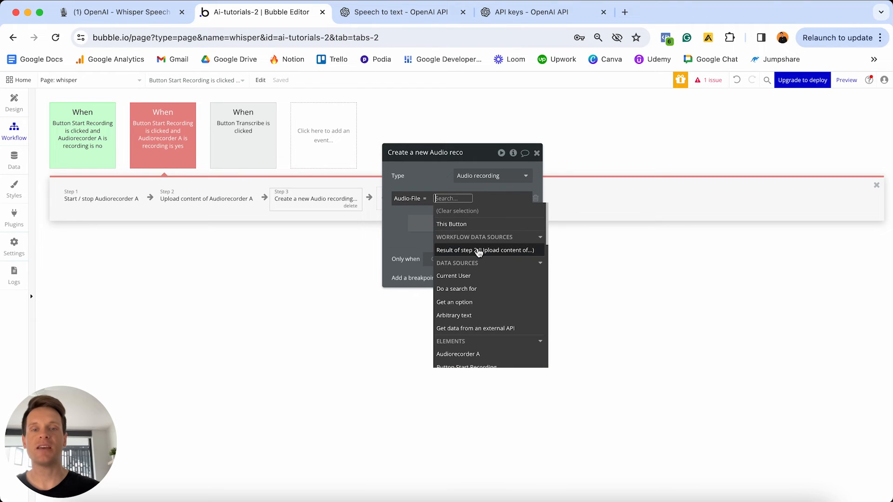
pyautogui.click(480, 251)
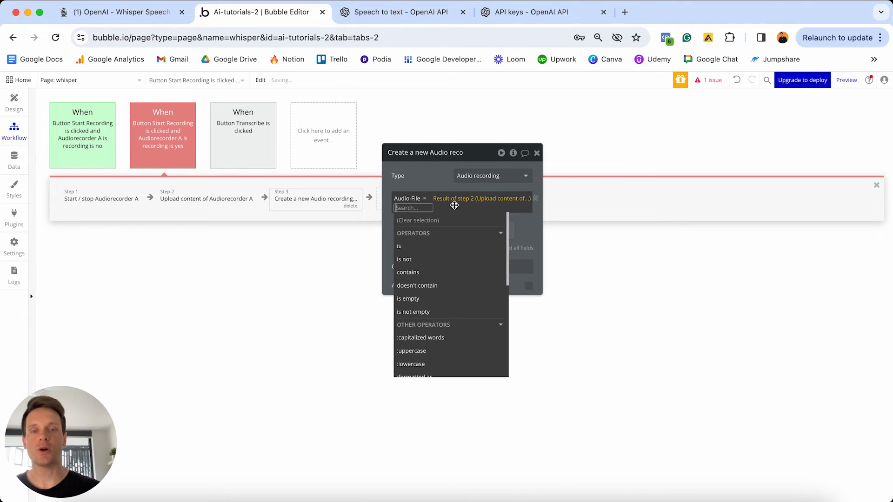
pyautogui.click(418, 186)
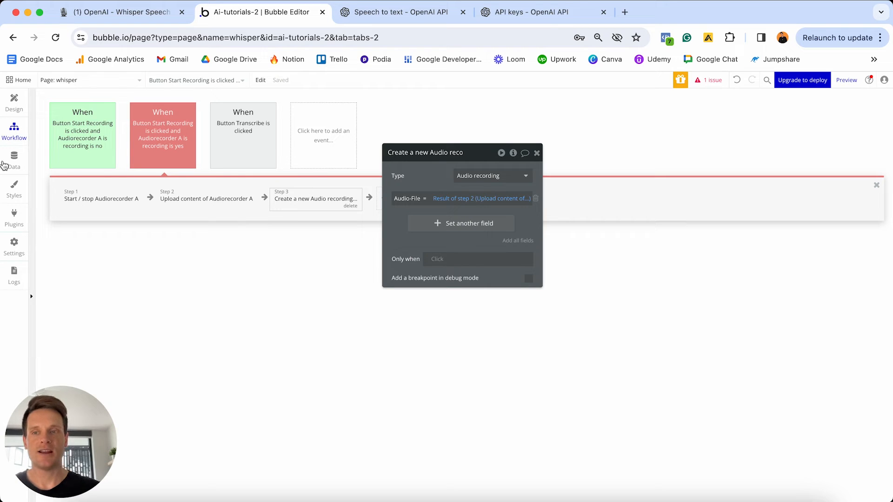
# Inspect the repeating group under Your Recordings, reselecting Audio recording as its content type and reviewing its data source's Search for Audio recordings.
pyautogui.click(14, 103)
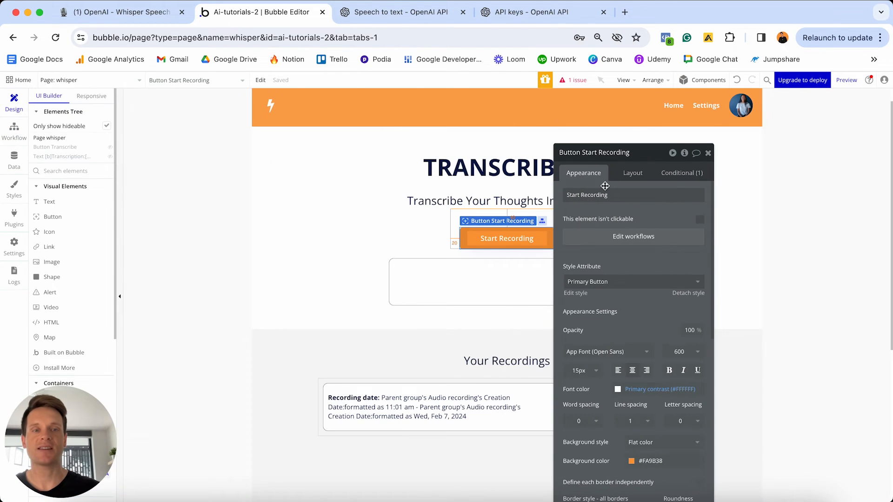
pyautogui.click(708, 152)
pyautogui.scroll(-5, 711, 223)
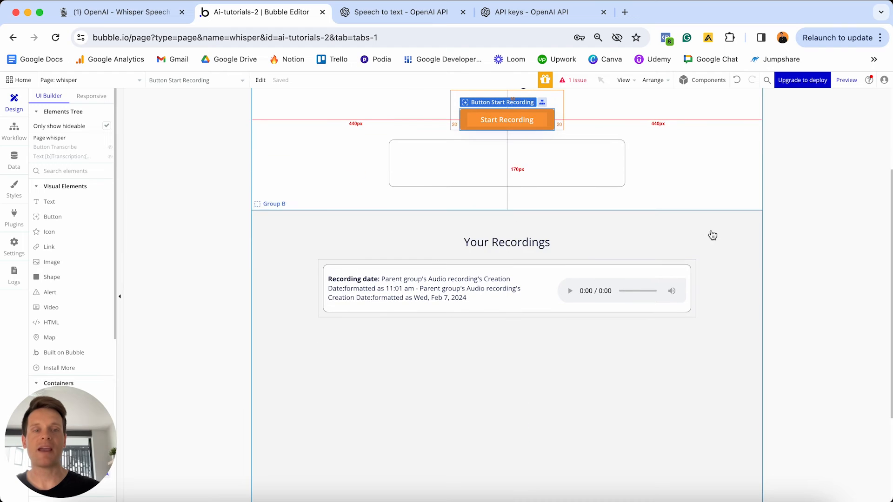
pyautogui.click(695, 264)
pyautogui.doubleClick(694, 264)
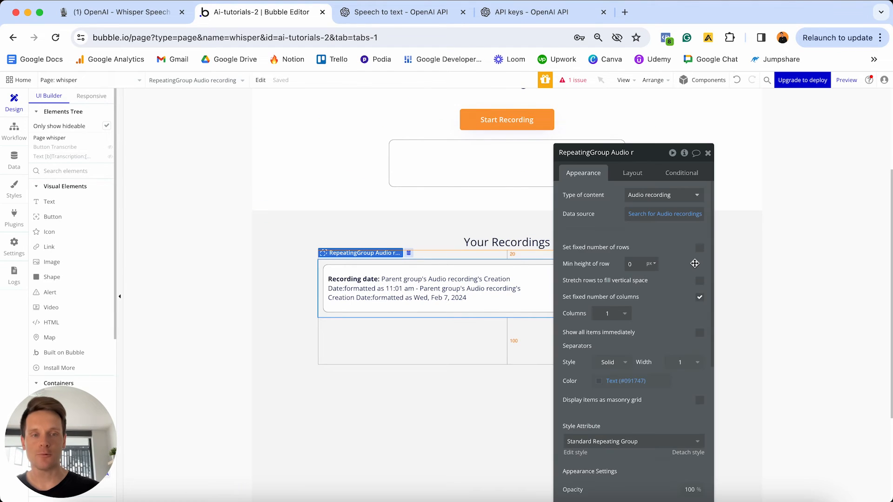
pyautogui.moveTo(625, 159); pyautogui.dragTo(700, 118)
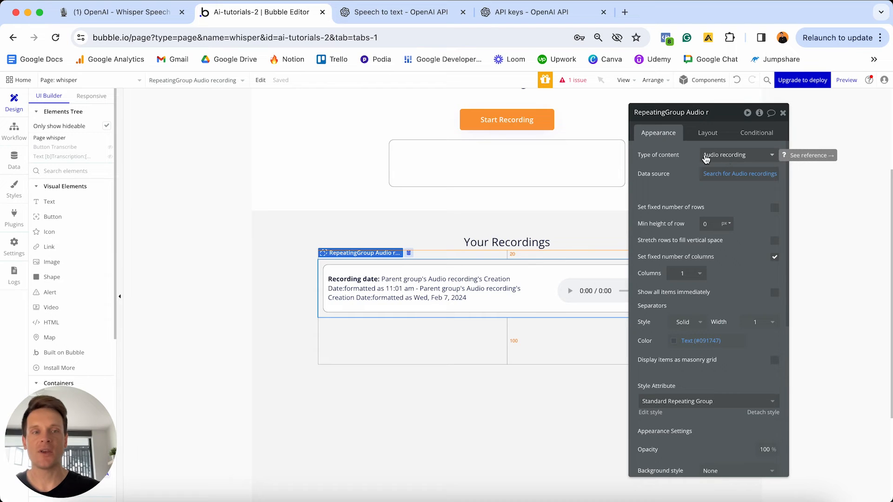
pyautogui.click(725, 160)
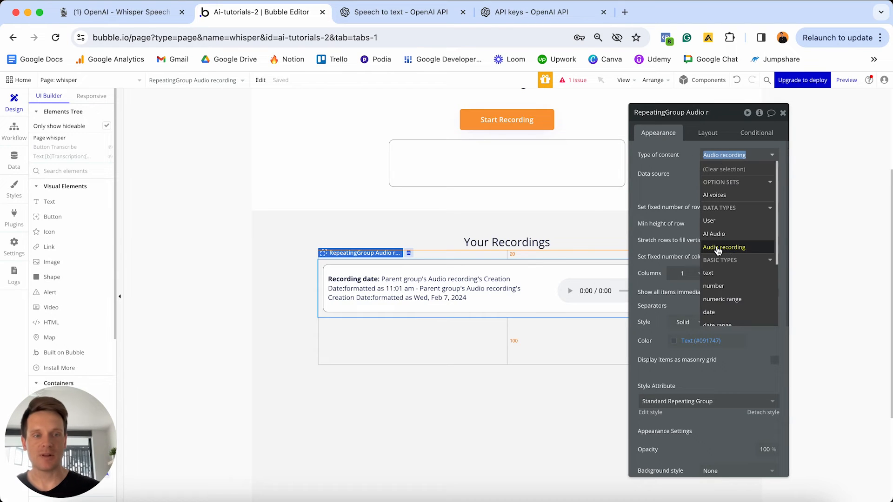
pyautogui.click(724, 247)
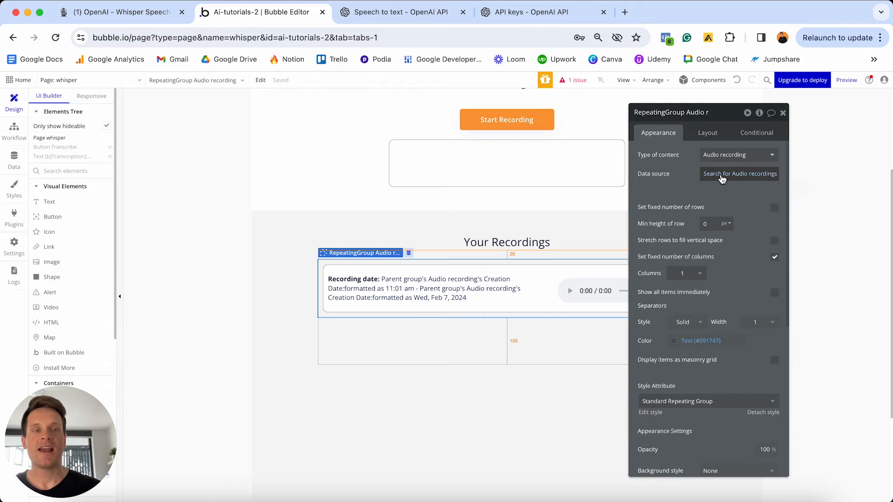
pyautogui.click(725, 174)
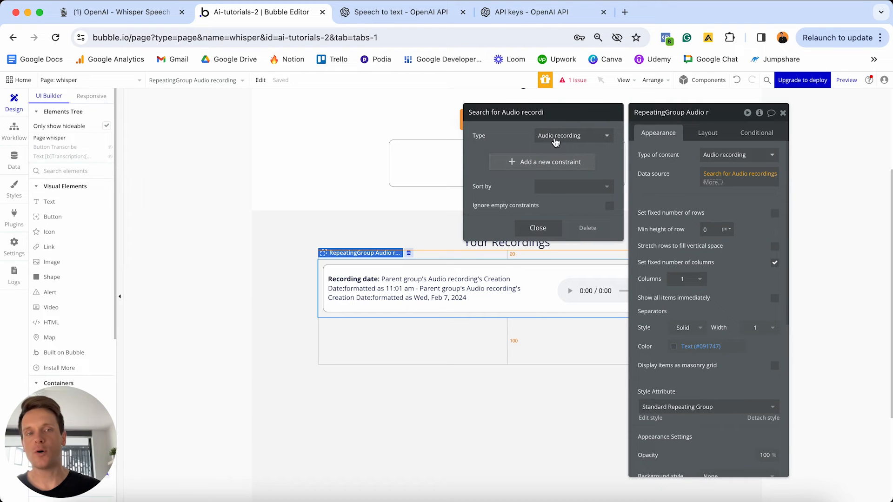
pyautogui.click(538, 228)
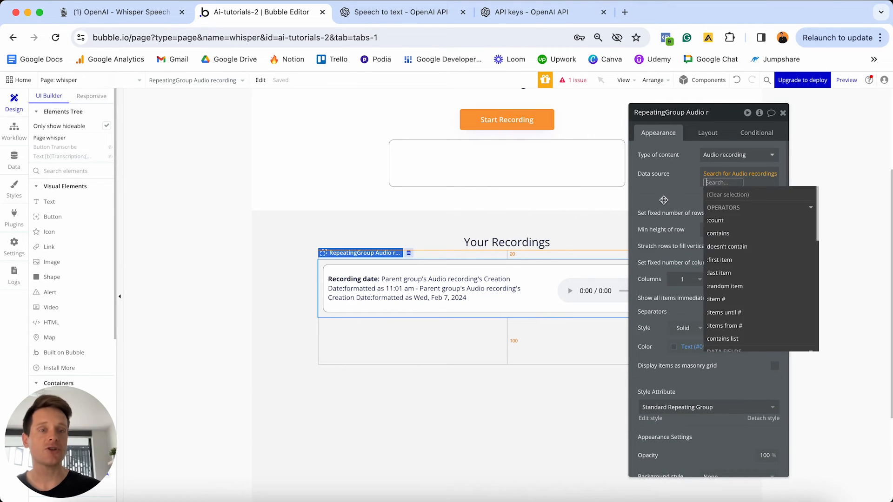
# Review the recording date text's two Creation Date formats and the code of the HTML audio player in the repeating group.
pyautogui.click(664, 200)
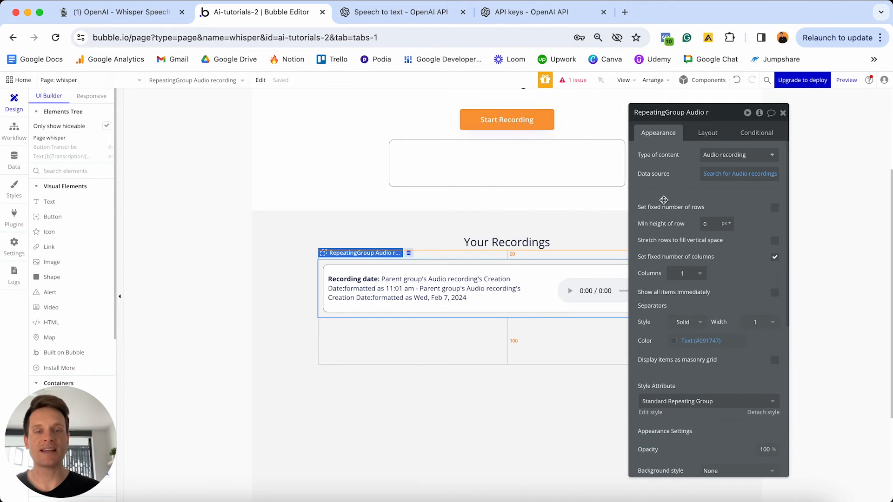
pyautogui.click(783, 112)
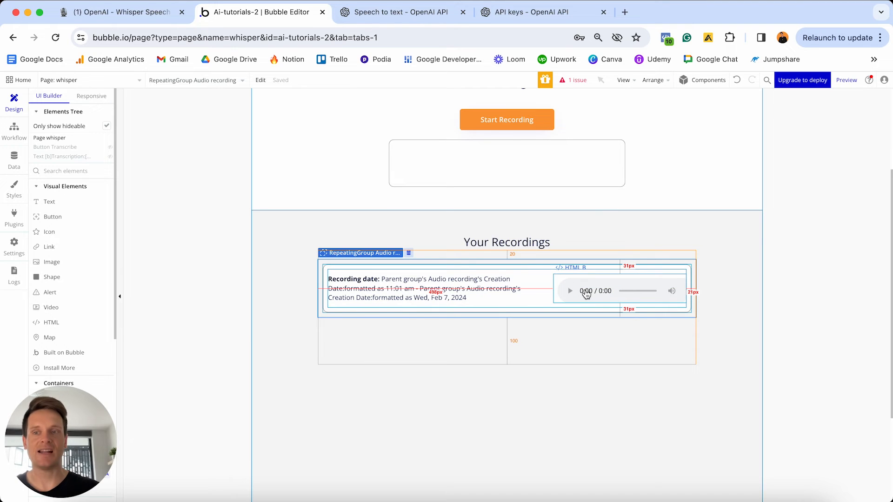
pyautogui.doubleClick(434, 292)
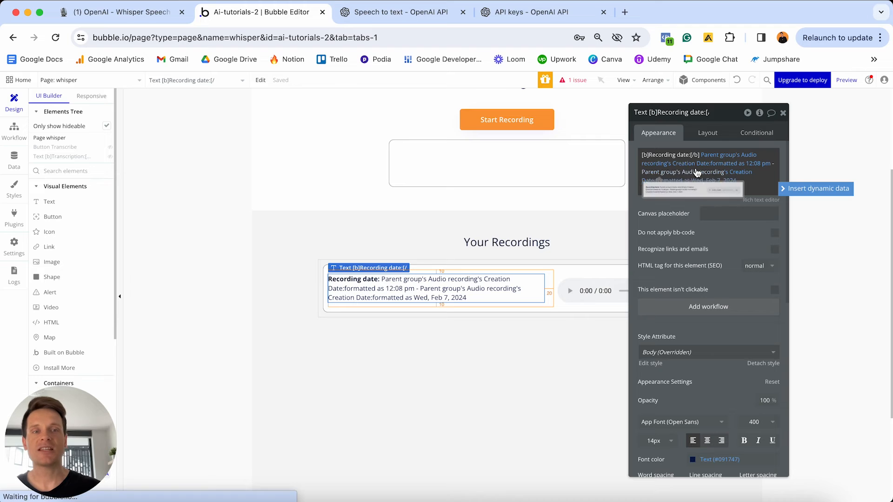
pyautogui.click(691, 203)
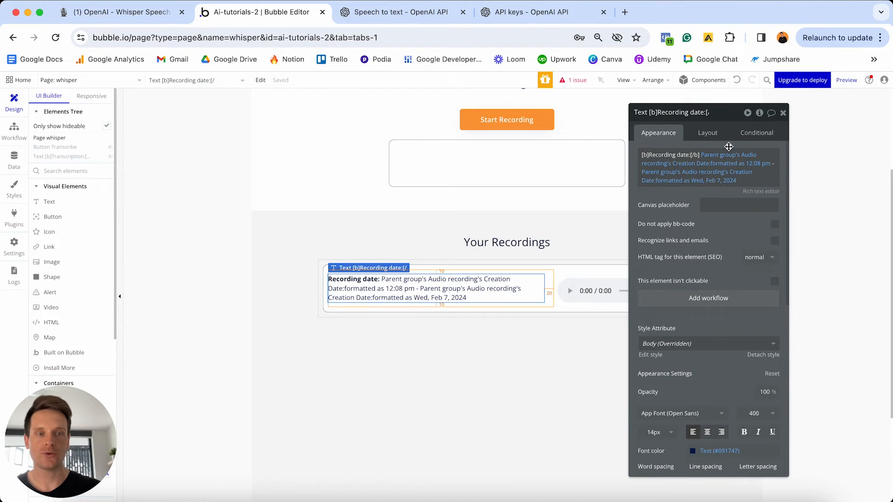
pyautogui.moveTo(729, 160)
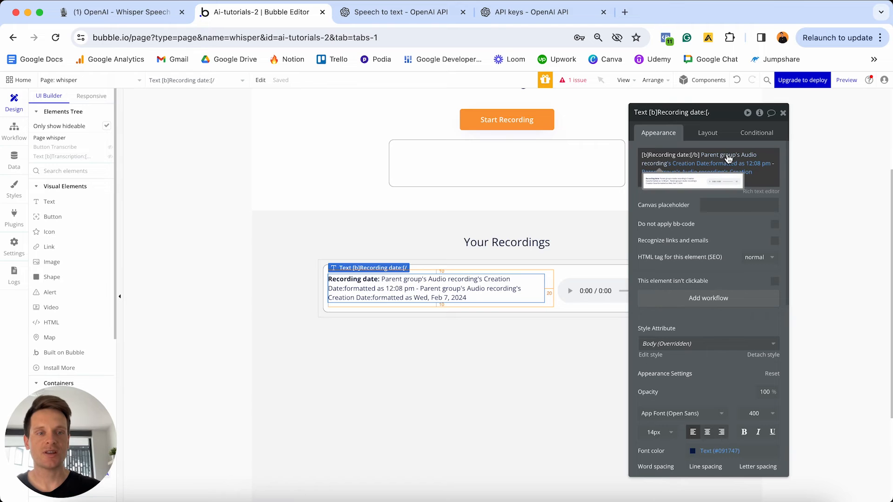
pyautogui.click(689, 166)
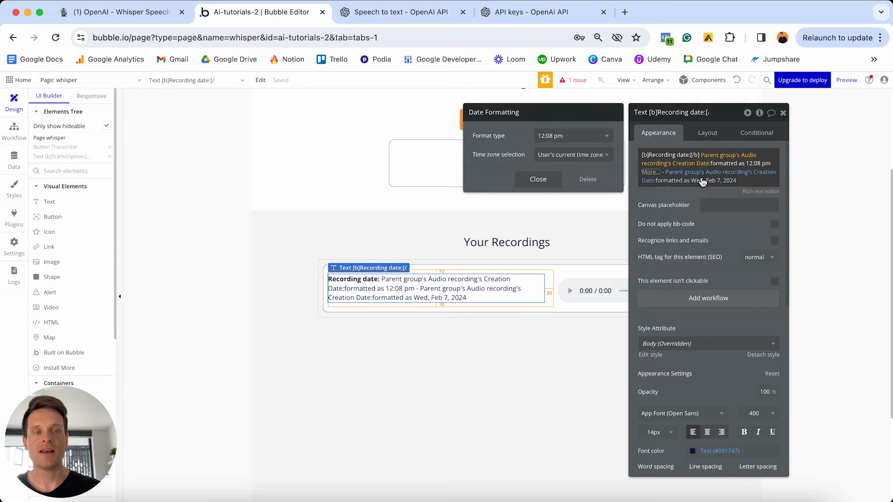
pyautogui.click(687, 181)
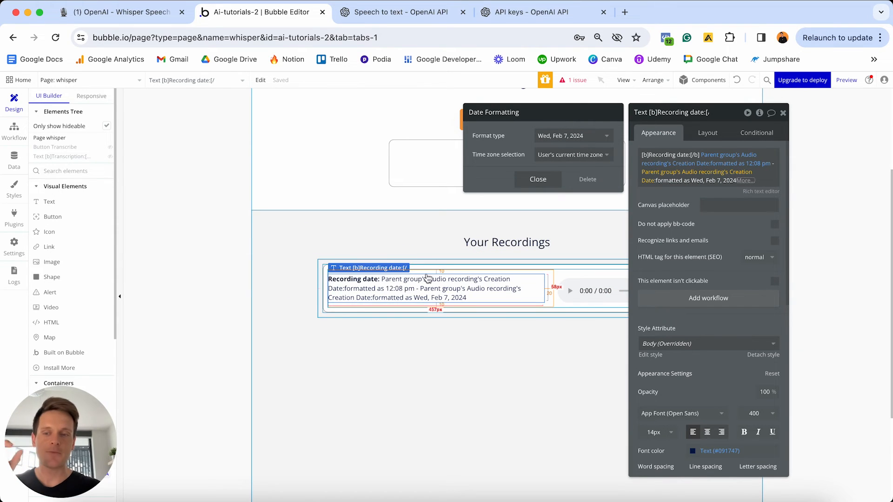
pyautogui.click(571, 288)
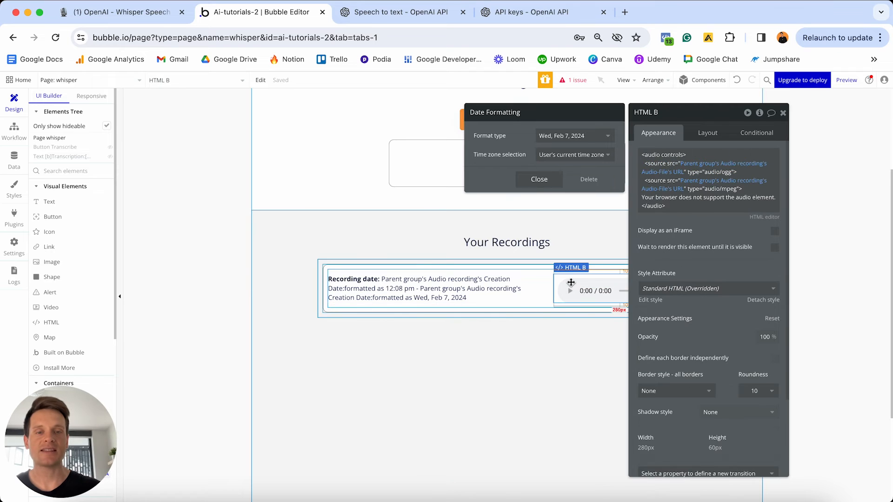
pyautogui.moveTo(707, 116); pyautogui.dragTo(370, 114)
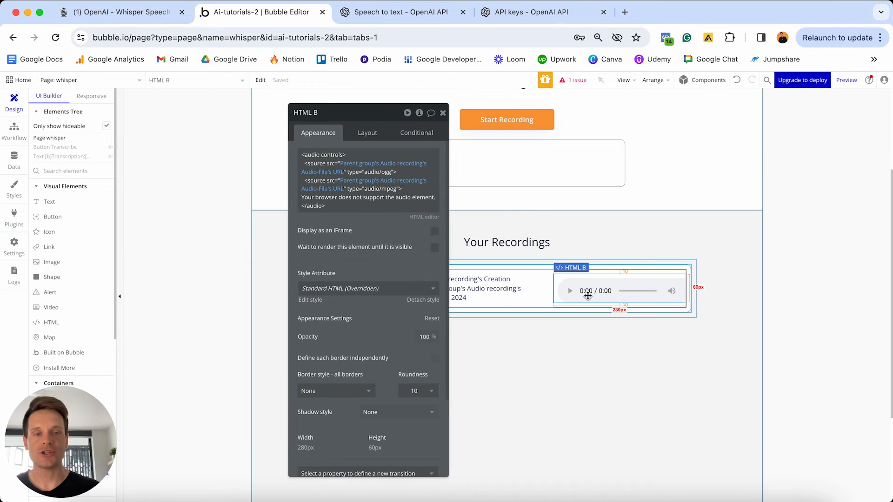
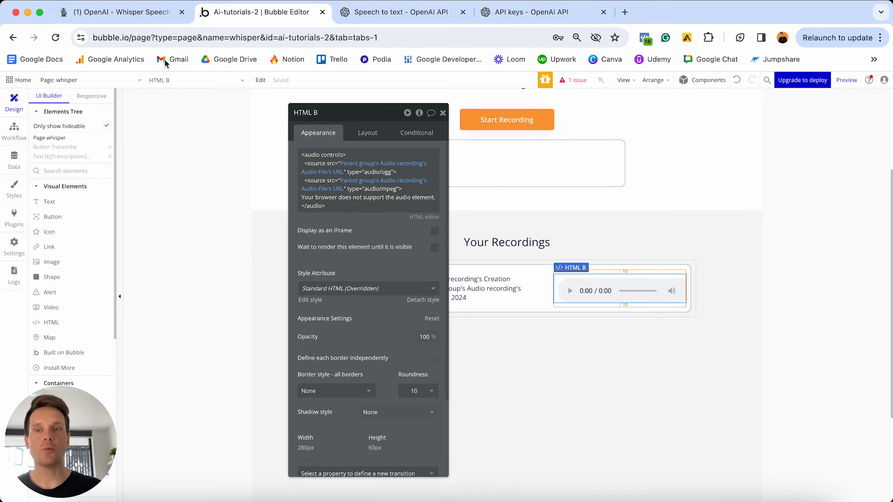
# From the Notion checklist, open the linked W3Schools HTML Audio page and copy its example <audio controls> code.
pyautogui.click(133, 14)
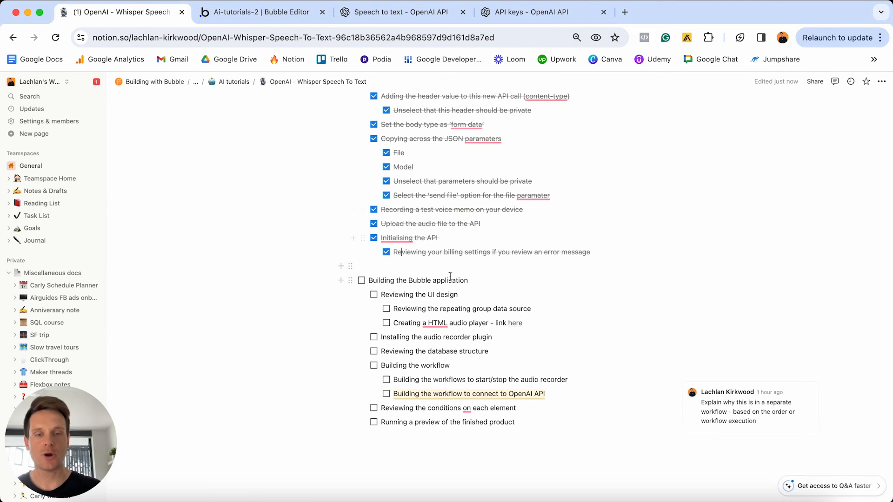
pyautogui.tripleClick(468, 325)
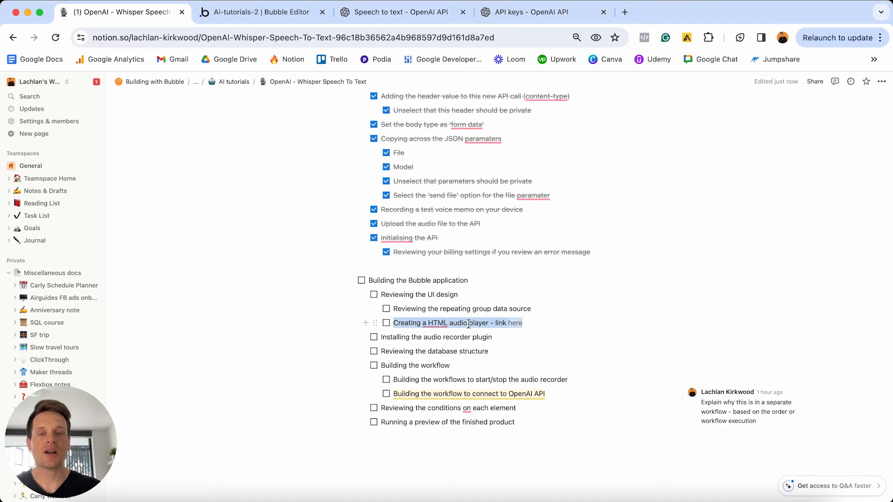
pyautogui.click(445, 328)
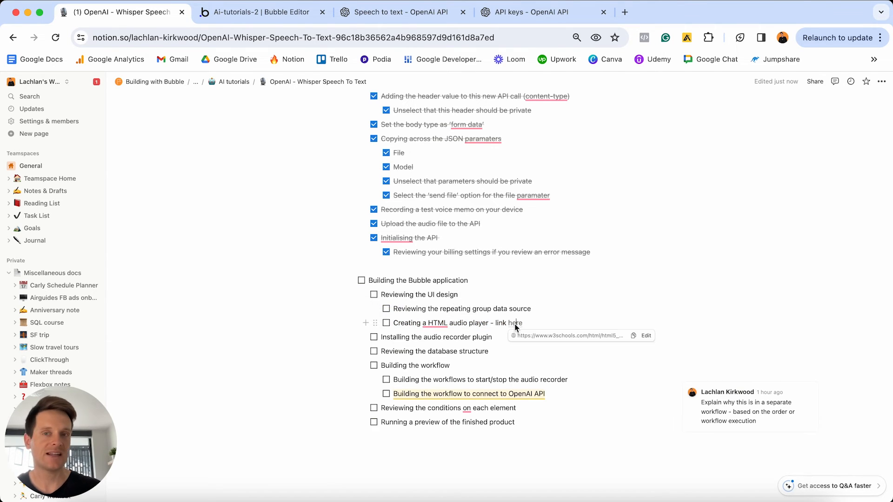
pyautogui.click(515, 324)
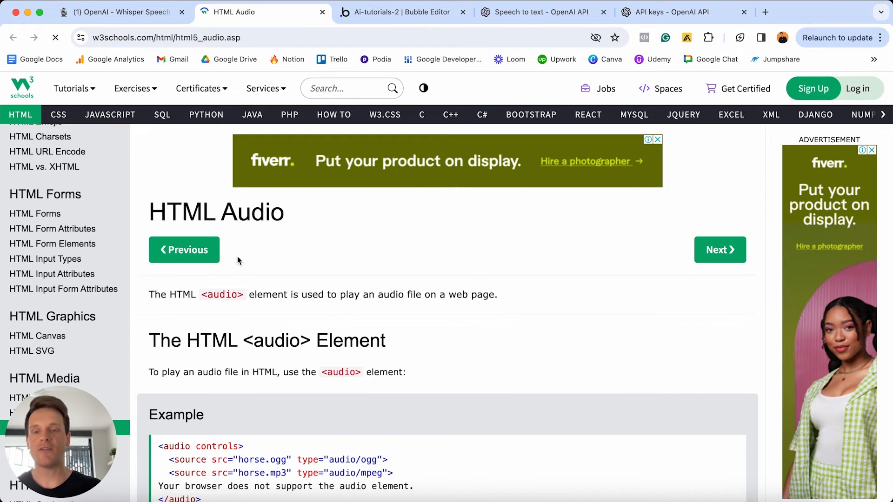
pyautogui.scroll(-3, 275, 290)
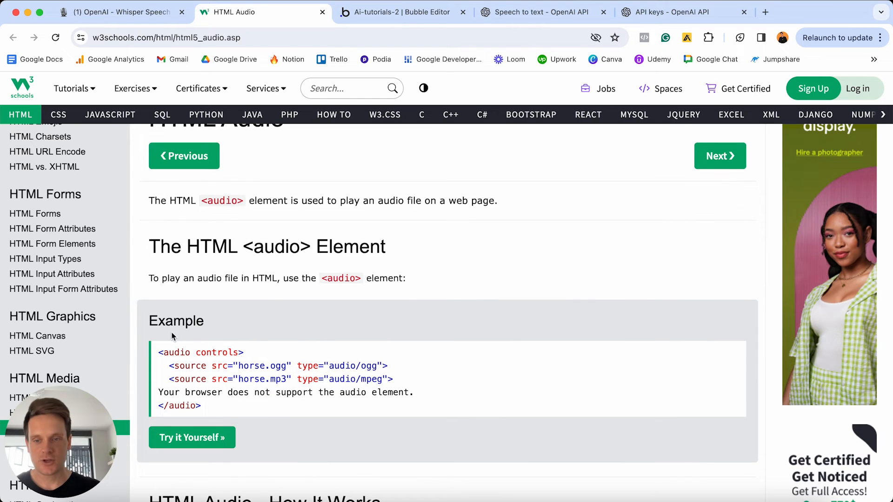
pyautogui.moveTo(227, 414); pyautogui.dragTo(155, 357)
pyautogui.press('super+c')
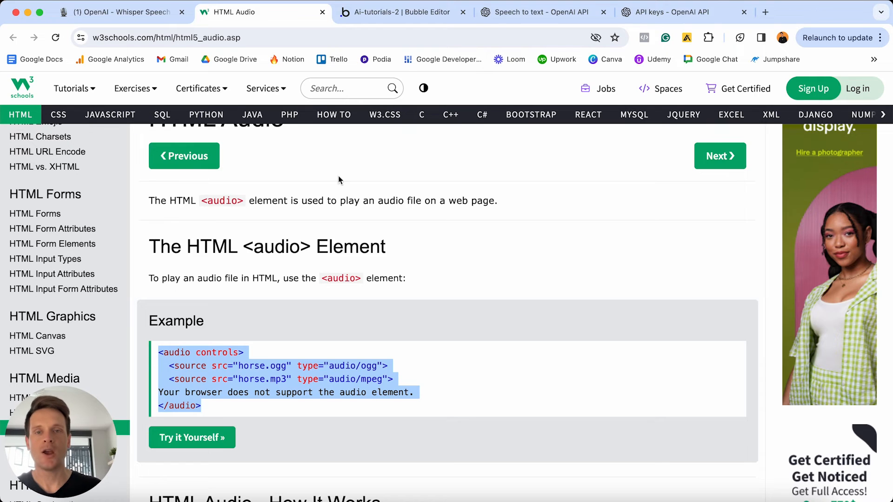
# Back in Bubble, add an HTML element inside the repeating group's cell and replace its placeholder with the copied audio code.
pyautogui.click(414, 16)
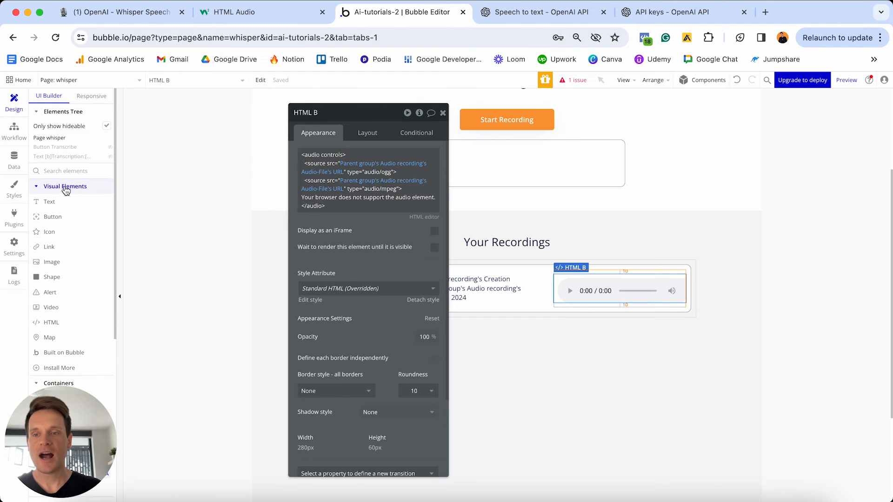
pyautogui.click(58, 321)
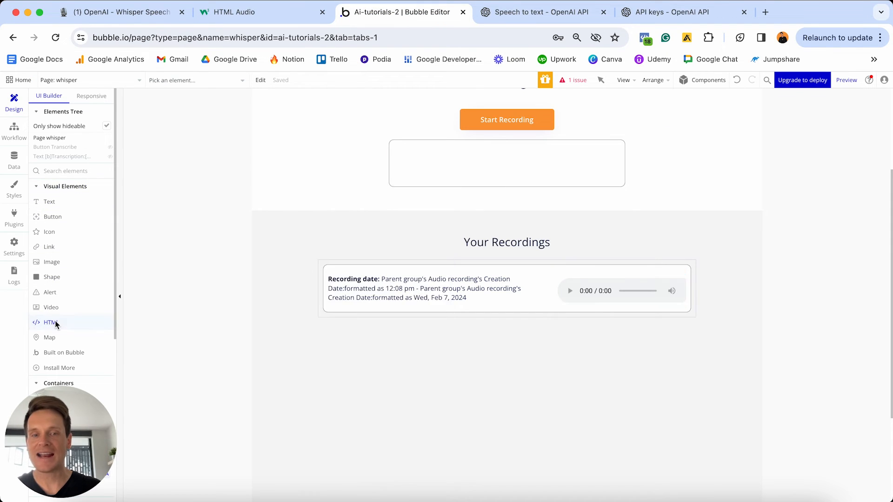
pyautogui.click(492, 272)
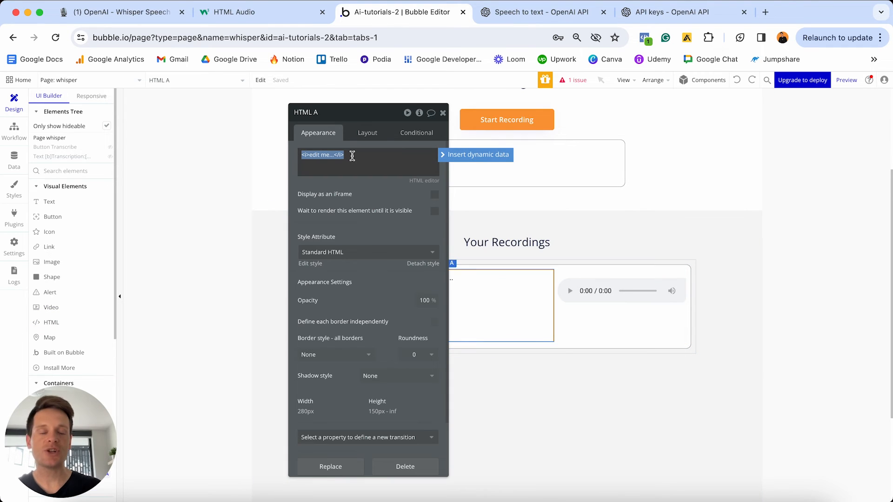
pyautogui.press('super+v')
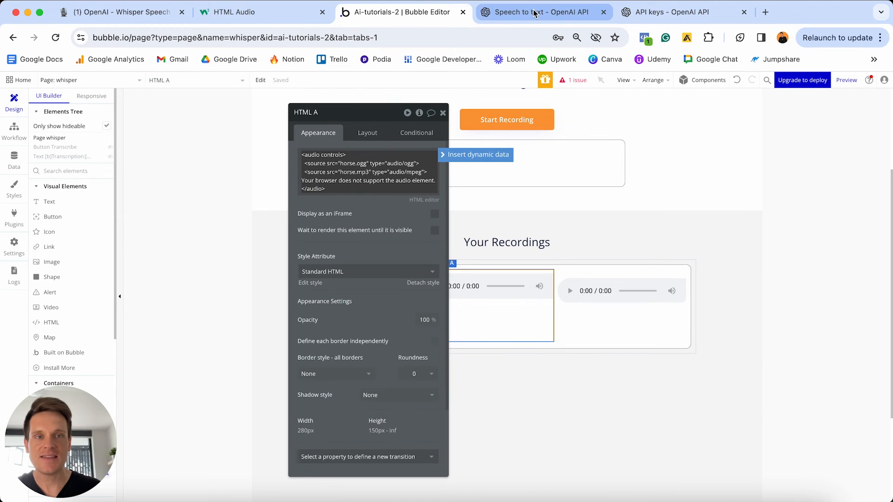
# On the W3Schools page, examine the horse.ogg and horse.mp3 source references in the audio example.
pyautogui.click(292, 17)
pyautogui.click(247, 368)
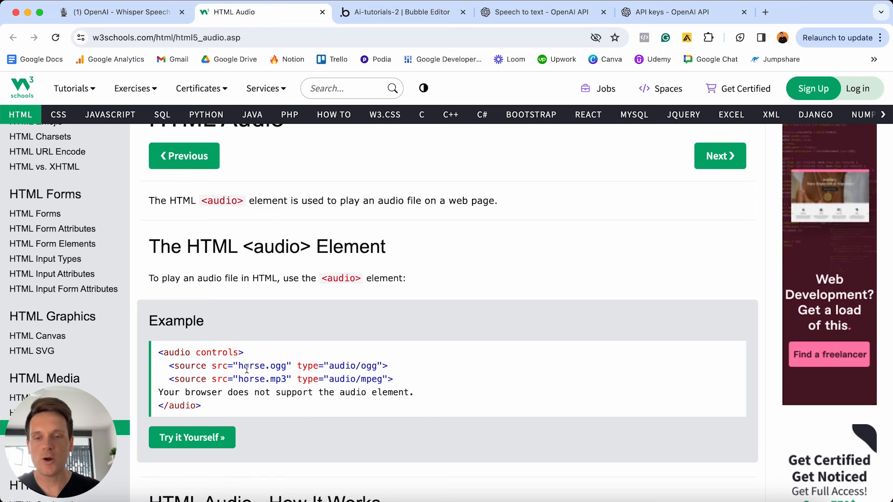
pyautogui.moveTo(239, 367); pyautogui.dragTo(288, 366)
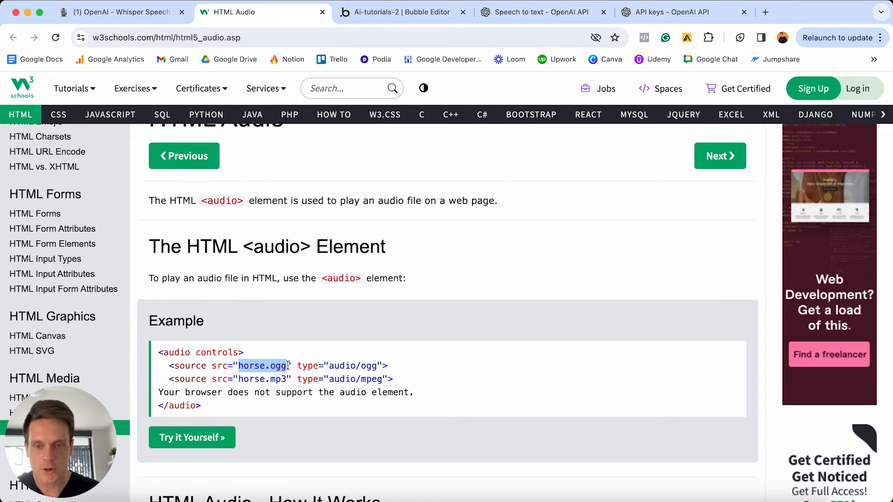
pyautogui.moveTo(239, 379); pyautogui.dragTo(286, 382)
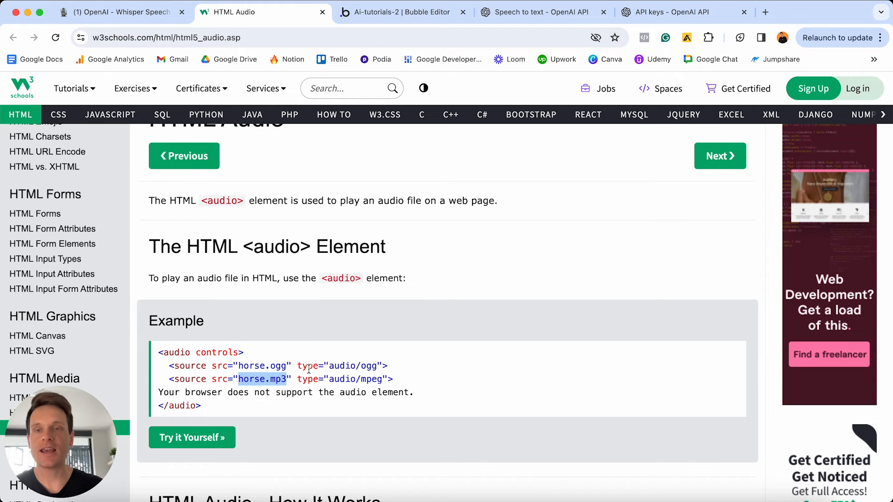
# In Bubble's HTML A code, replace horse.ogg in the first source line with Parent group's Audio recording's Audio-File's URL.
pyautogui.click(387, 15)
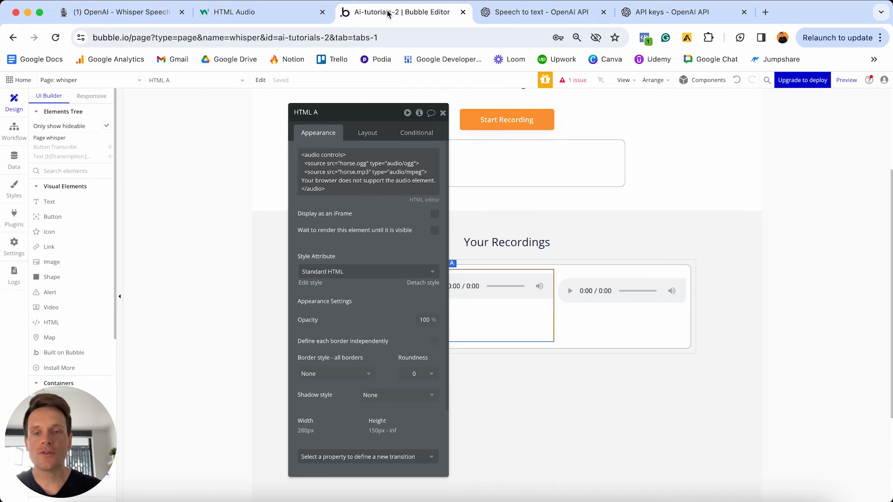
pyautogui.click(366, 171)
pyautogui.click(364, 165)
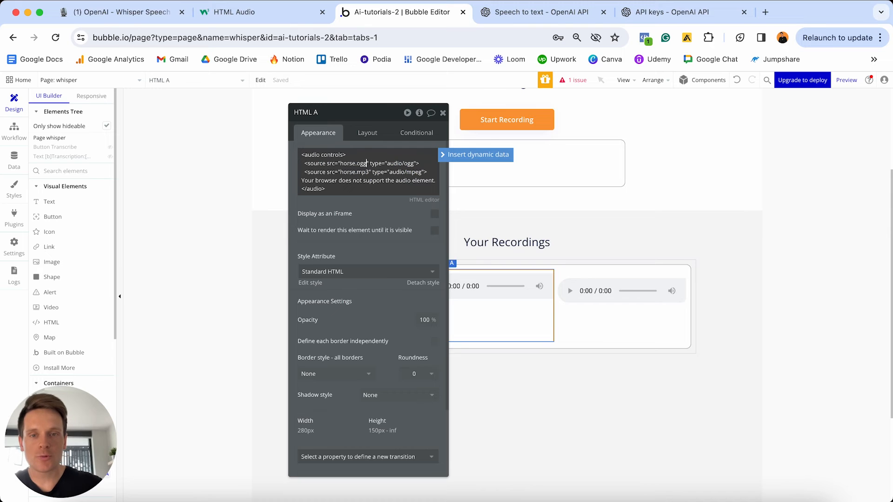
pyautogui.press('BackSpace')
pyautogui.press('BackSpace')
pyautogui.press('BackSpace')
pyautogui.press('BackSpace')
pyautogui.press('BackSpace')
pyautogui.press('BackSpace')
pyautogui.press('BackSpace')
pyautogui.press('BackSpace')
pyautogui.press('BackSpace')
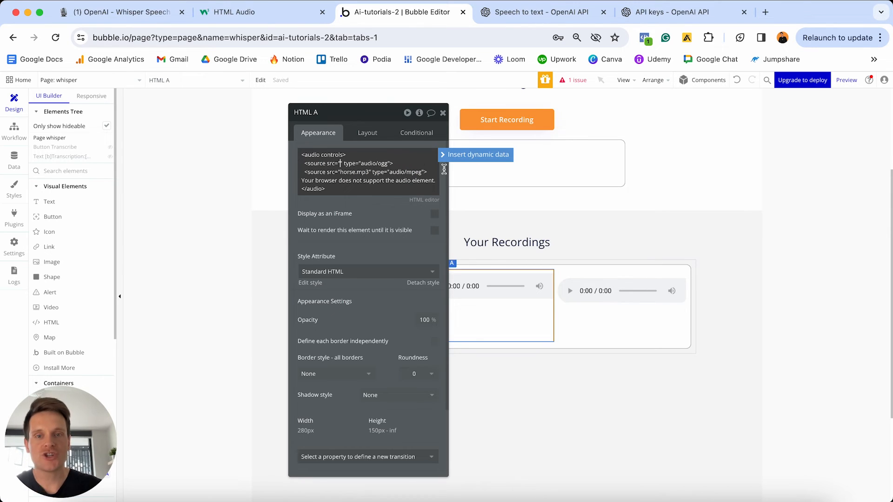
pyautogui.click(456, 162)
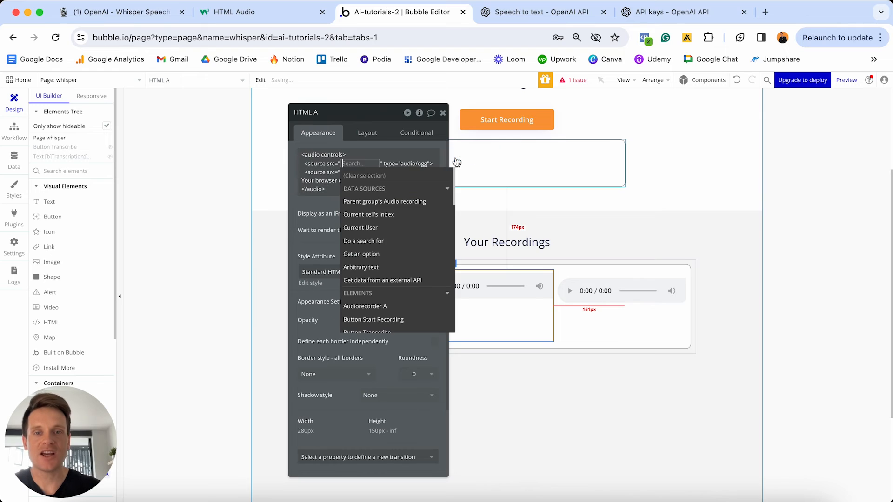
pyautogui.click(403, 202)
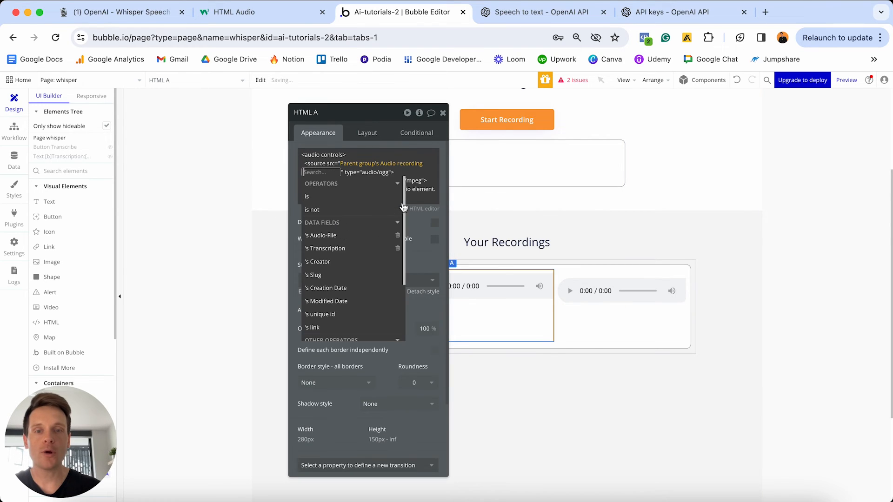
pyautogui.click(344, 235)
pyautogui.click(353, 250)
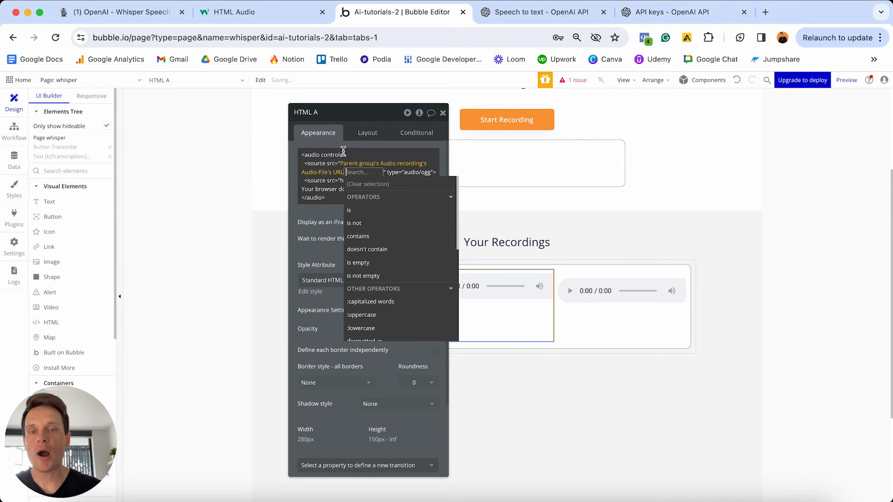
pyautogui.click(343, 146)
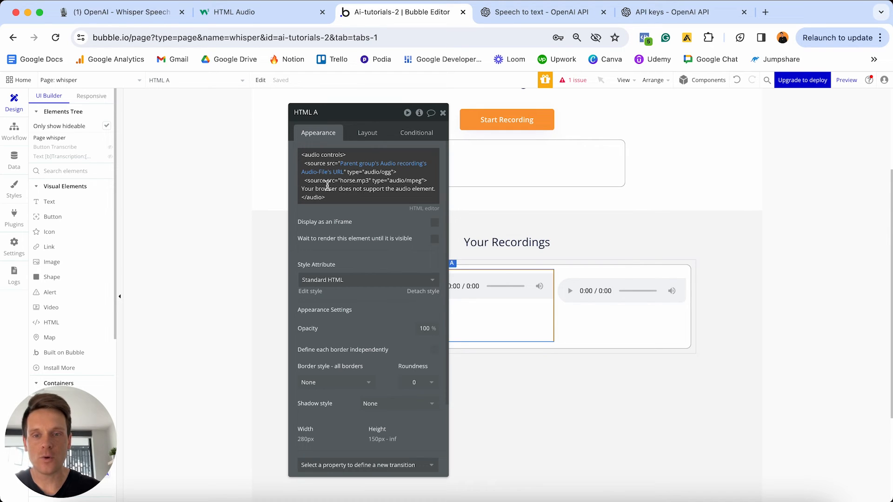
# In HTML A's second source line, replace horse.mp3 with Parent group's Audio recording's Audio-File's URL.
pyautogui.click(362, 180)
pyautogui.click(367, 189)
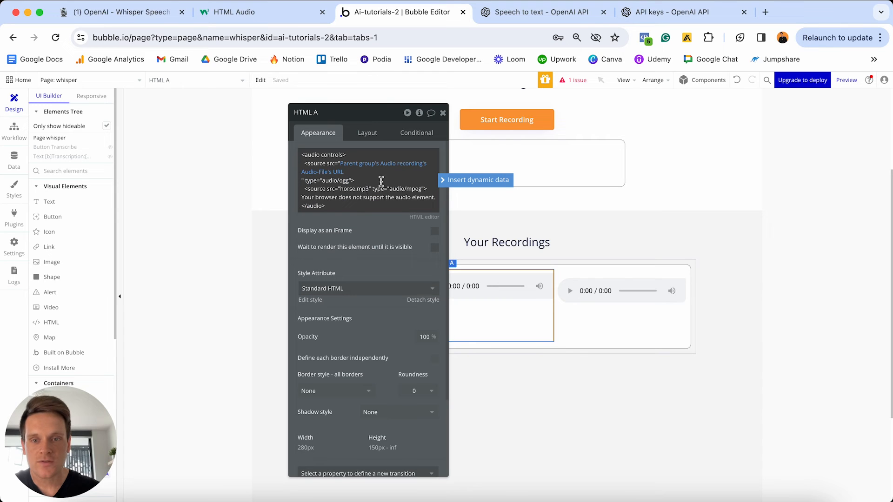
pyautogui.press('BackSpace')
pyautogui.press('BackSpace')
pyautogui.press('BackSpace')
pyautogui.press('BackSpace')
pyautogui.press('BackSpace')
pyautogui.press('BackSpace')
pyautogui.press('BackSpace')
pyautogui.press('BackSpace')
pyautogui.press('BackSpace')
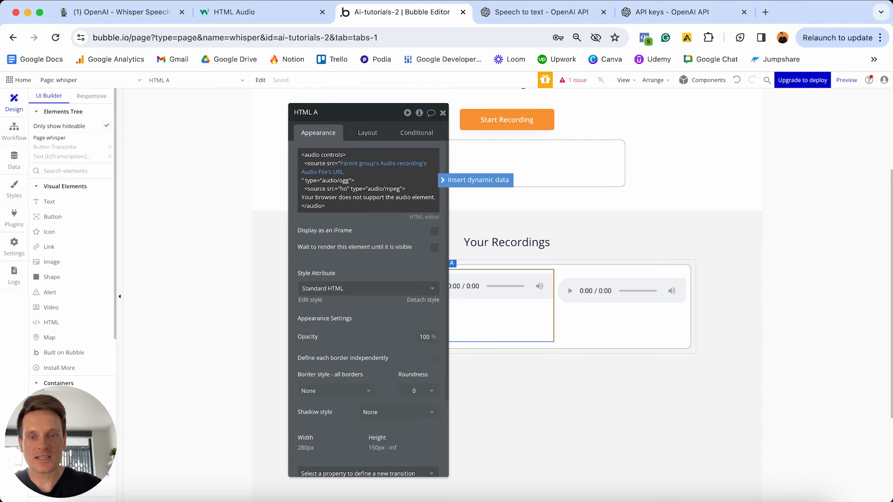
pyautogui.click(470, 180)
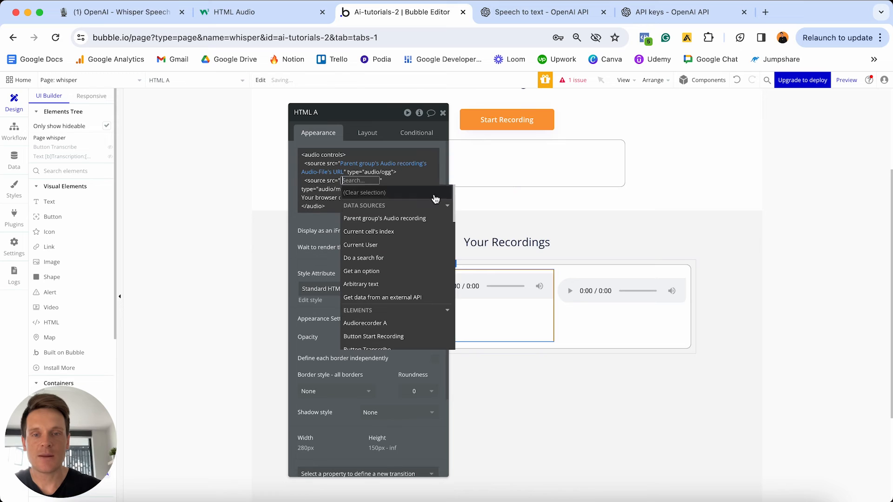
pyautogui.click(395, 223)
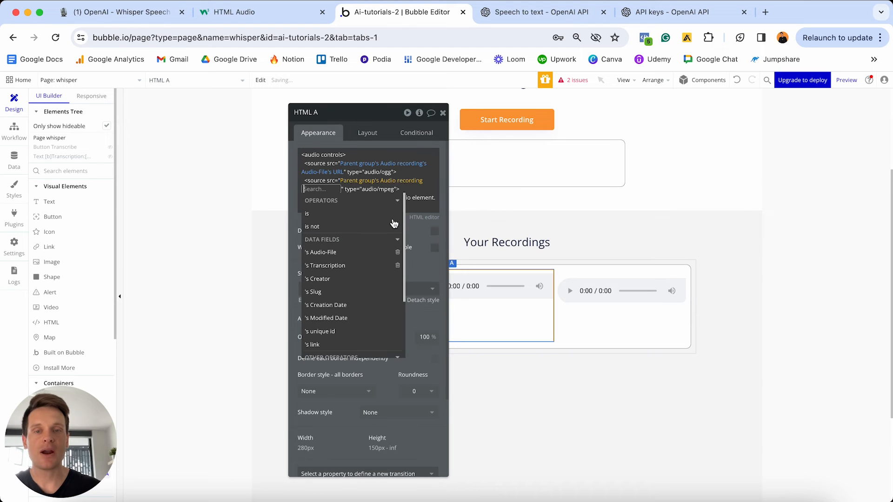
pyautogui.click(358, 252)
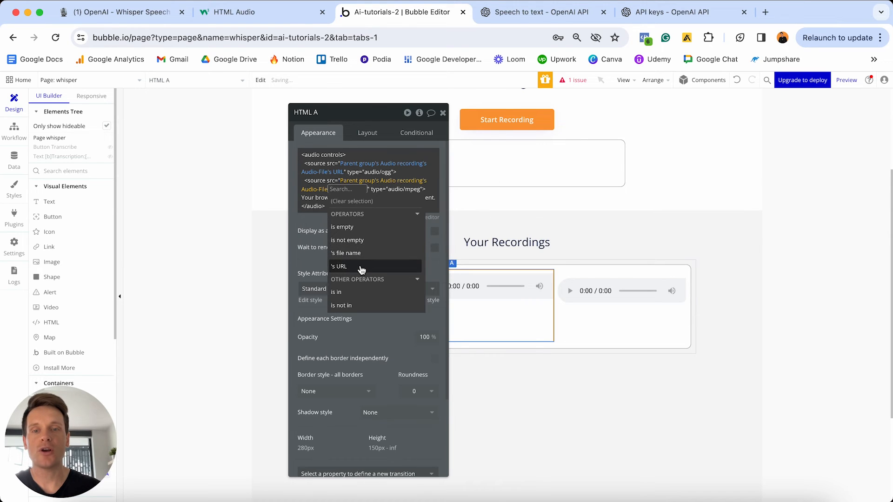
pyautogui.click(358, 268)
pyautogui.click(390, 147)
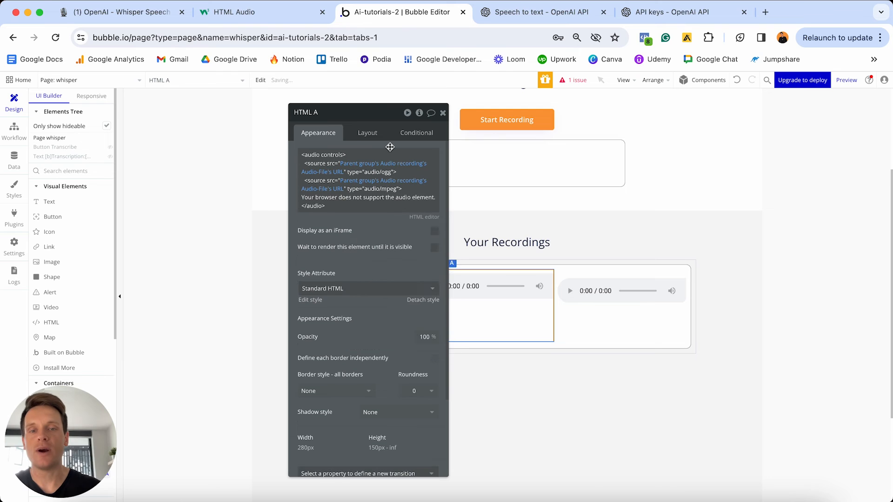
# Delete the HTML A player from the recordings cell and show the hidden Transcribe button and Transcription text in the editor.
pyautogui.moveTo(384, 122); pyautogui.dragTo(258, 123)
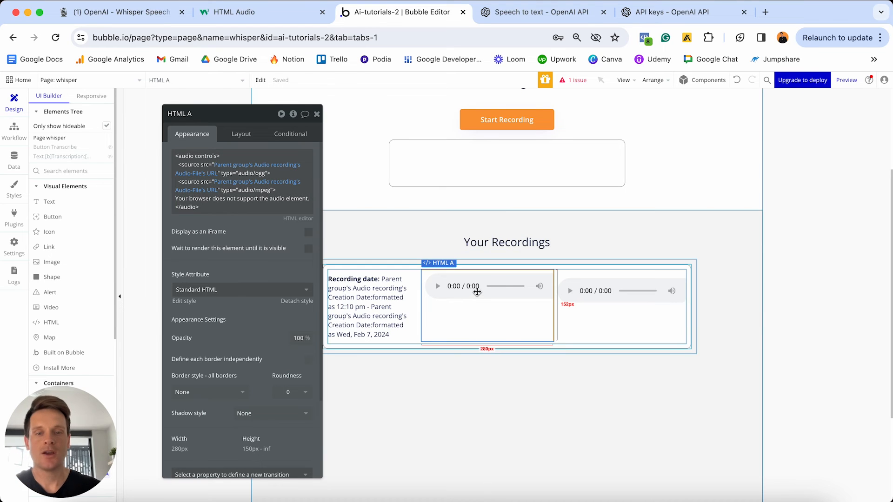
pyautogui.press('Delete')
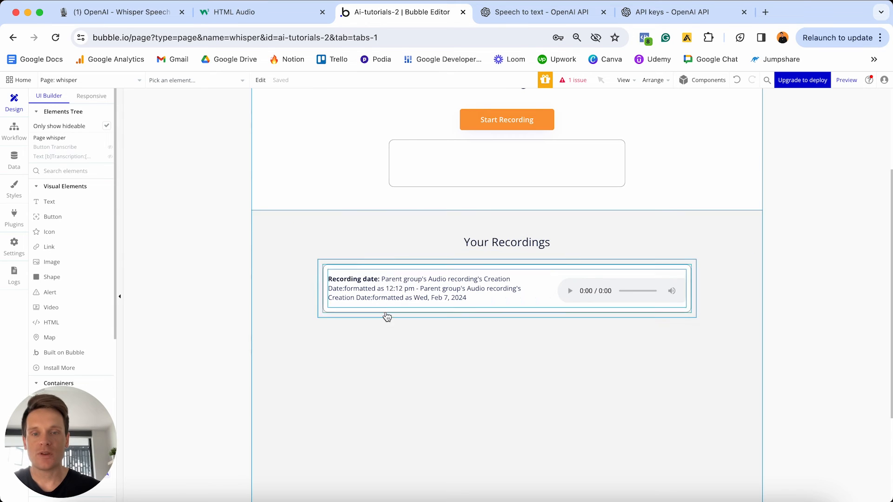
pyautogui.click(111, 148)
pyautogui.click(110, 157)
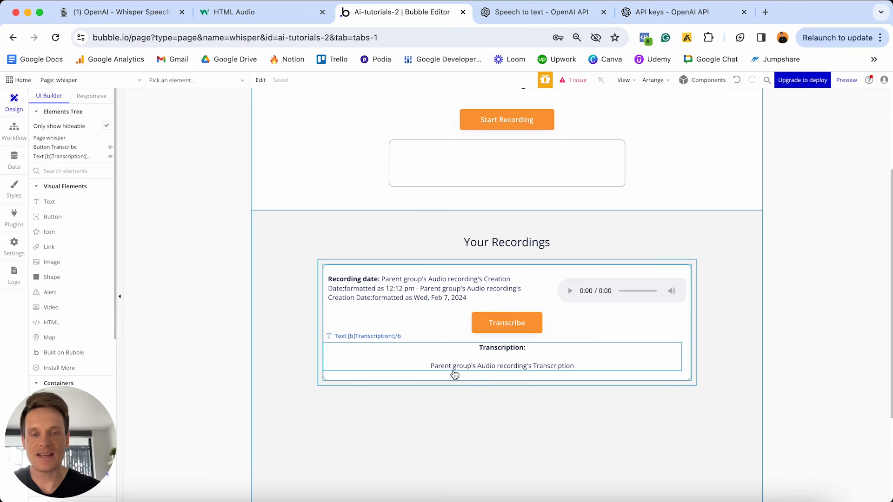
# Review the Transcribe button's page-load visibility and the condition that controls when it is shown.
pyautogui.click(498, 330)
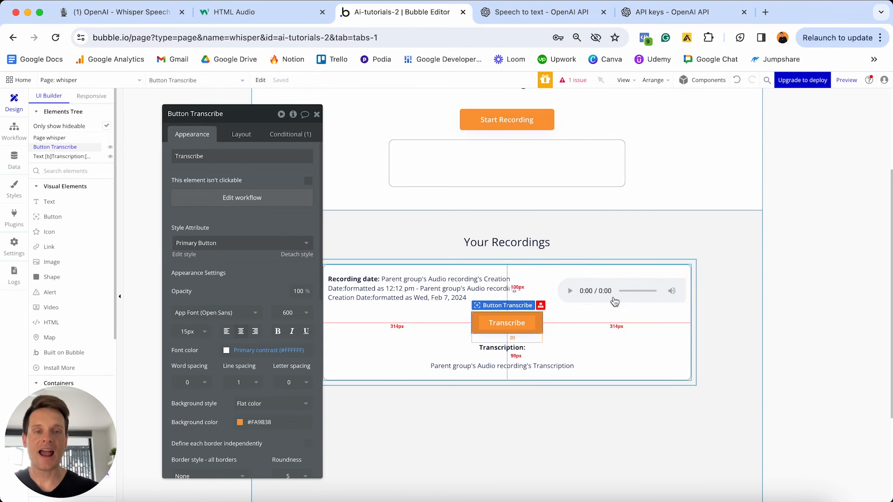
pyautogui.click(239, 139)
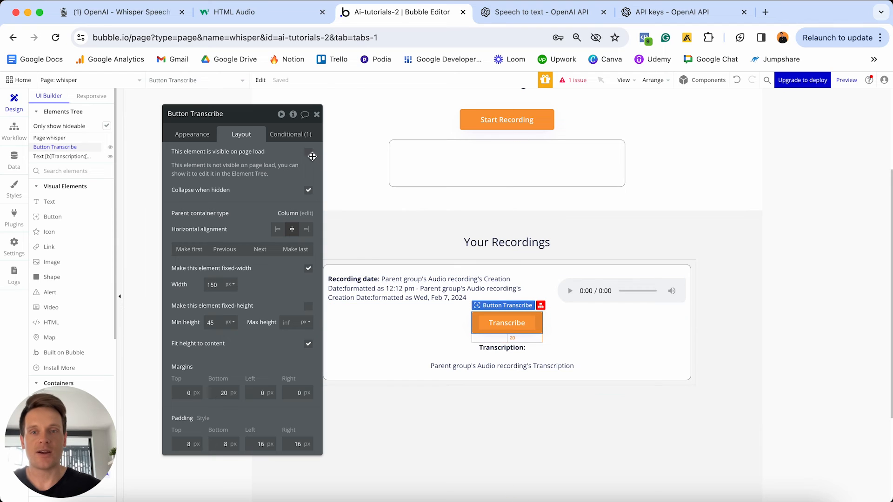
pyautogui.click(288, 134)
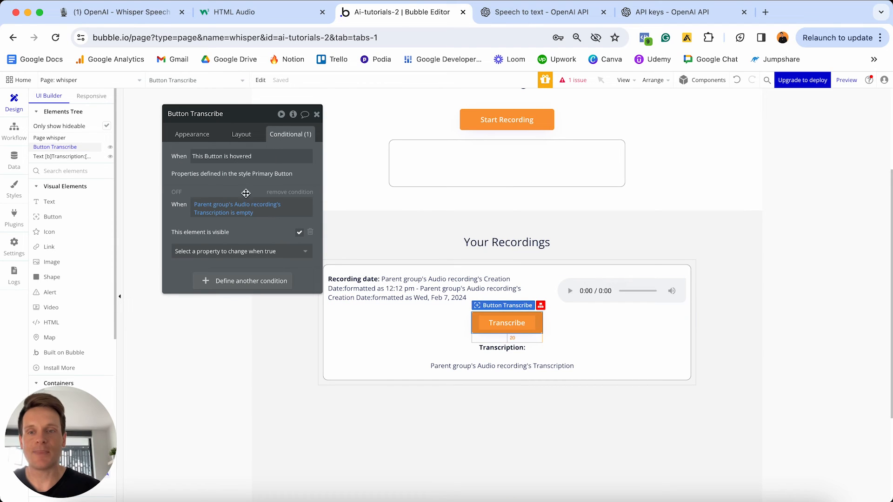
pyautogui.moveTo(228, 209)
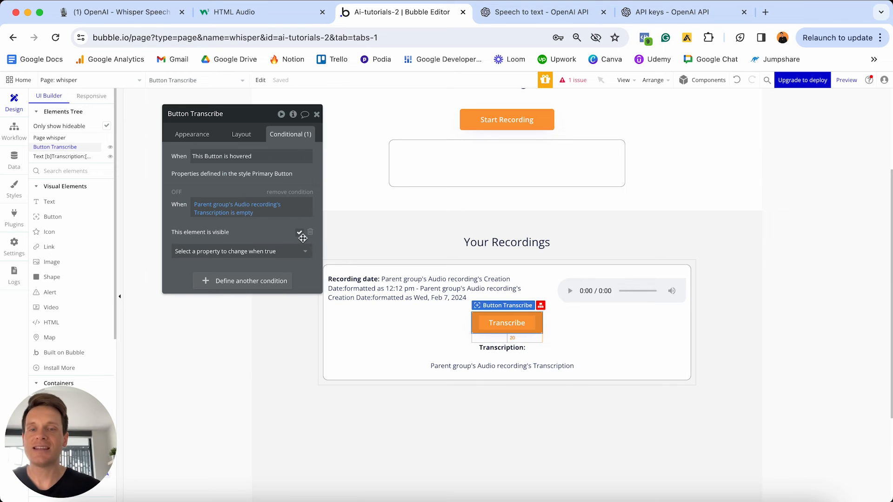
# Examine the Transcription text element's rich text formatting, dynamic Transcription expression, page-load visibility and display condition.
pyautogui.click(476, 358)
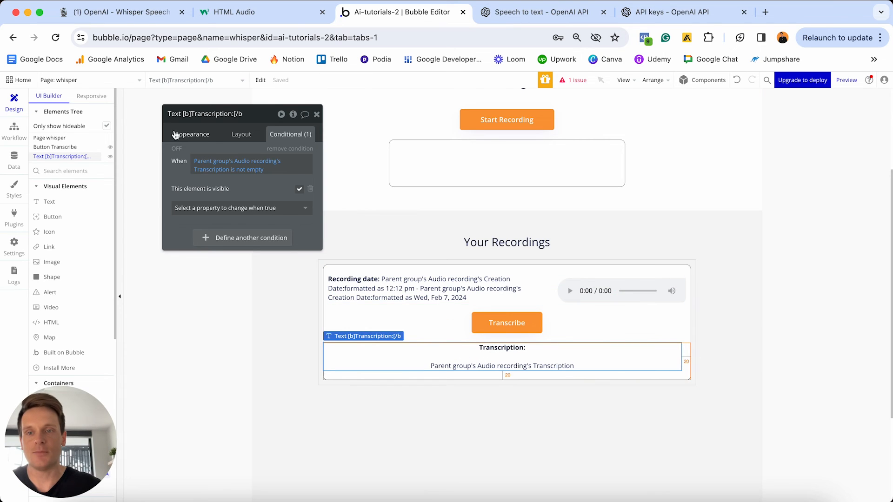
pyautogui.click(191, 134)
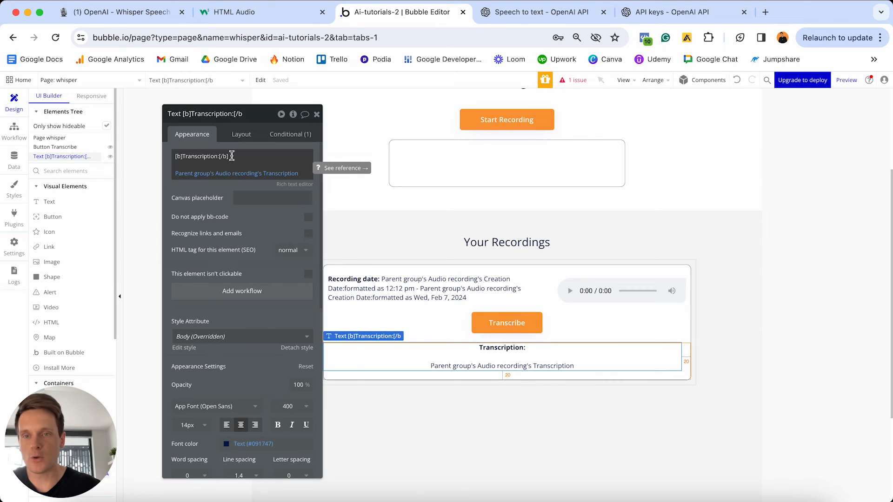
pyautogui.click(294, 184)
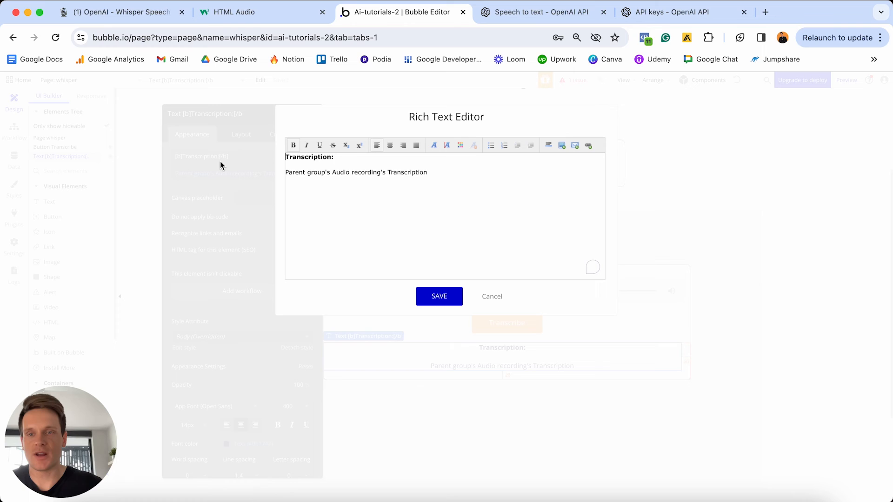
pyautogui.tripleClick(336, 158)
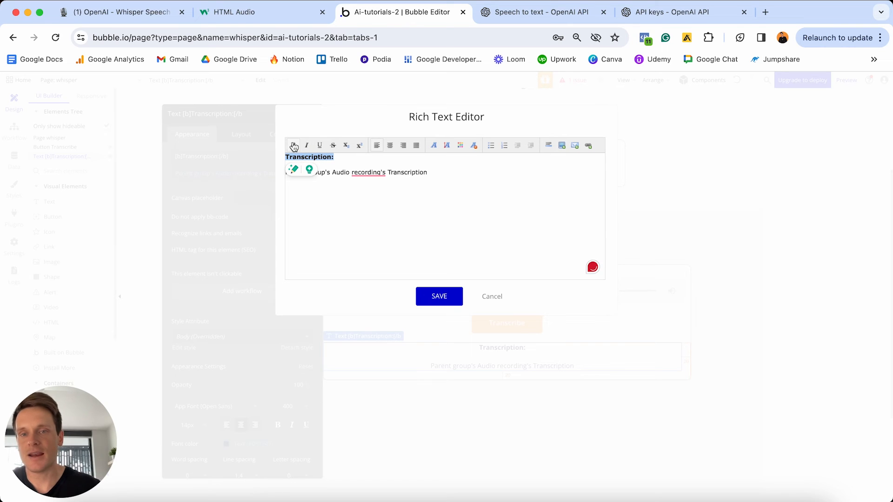
pyautogui.click(492, 297)
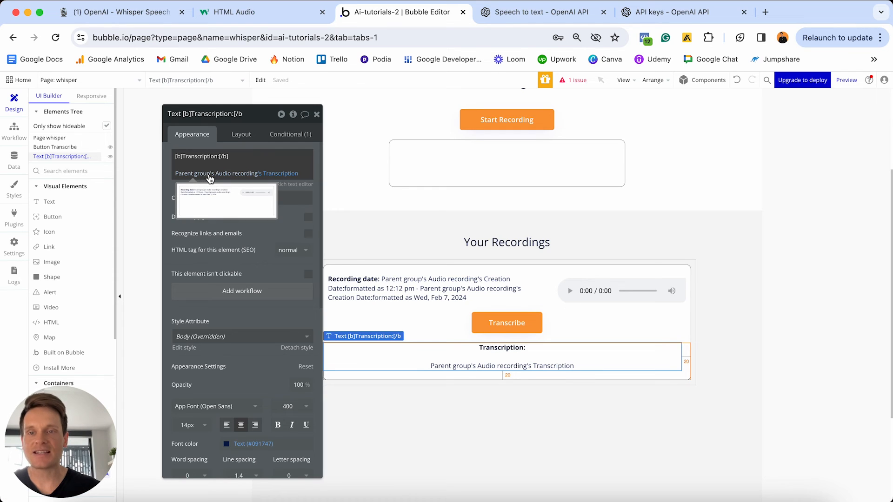
pyautogui.click(280, 173)
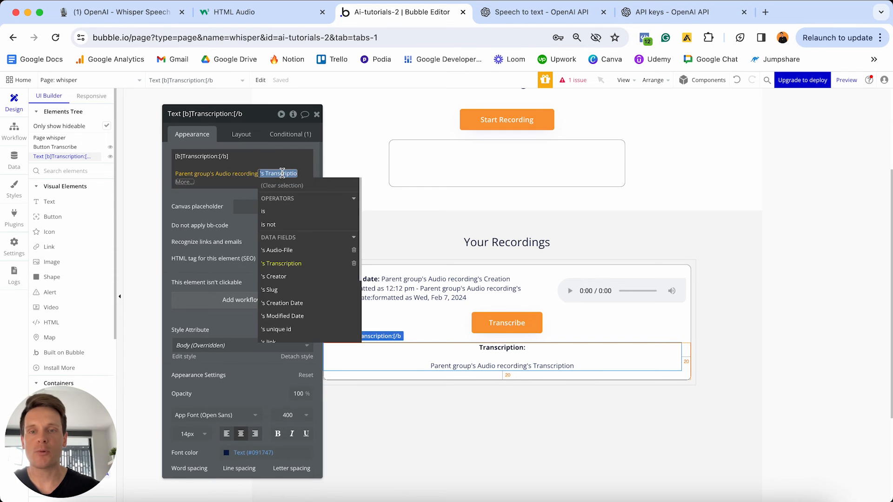
pyautogui.click(213, 194)
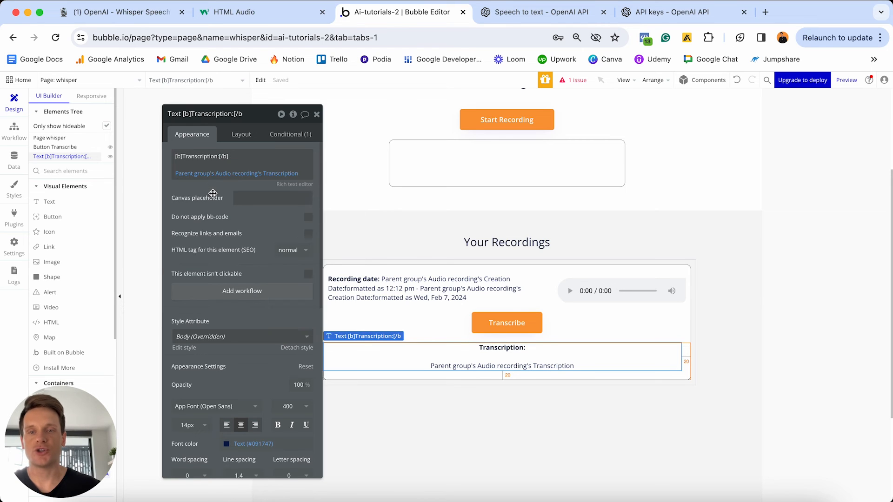
pyautogui.click(241, 134)
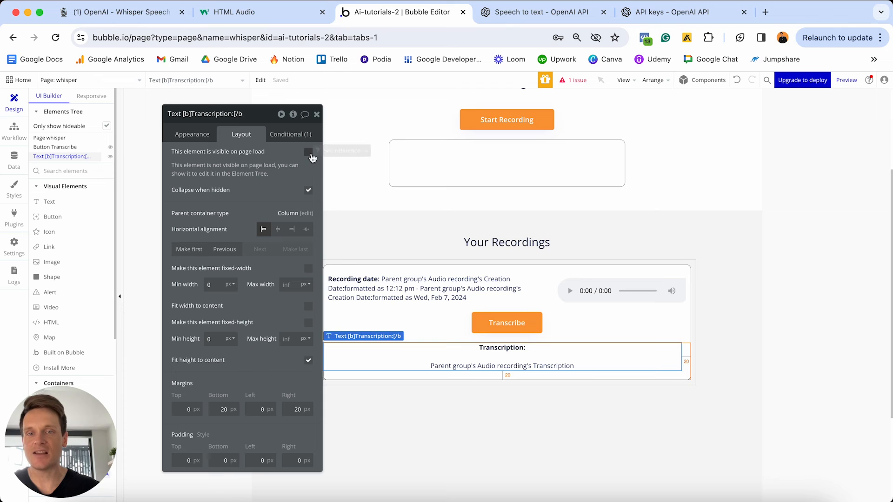
pyautogui.click(294, 135)
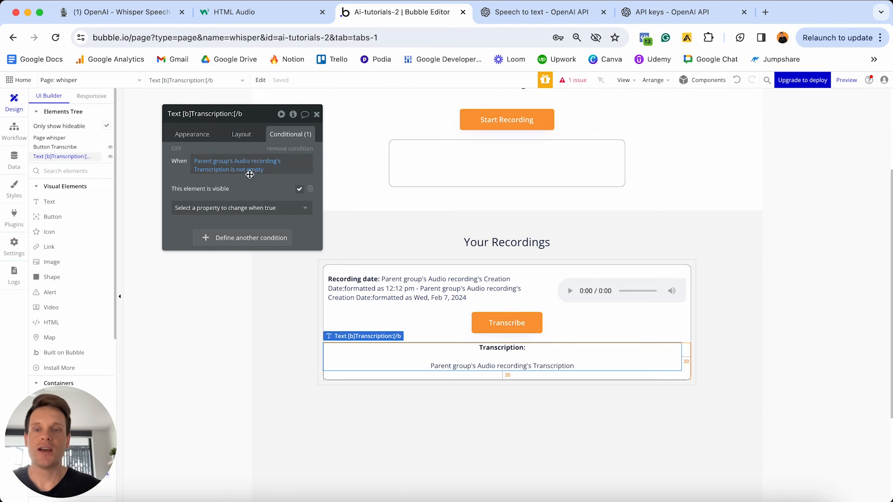
pyautogui.moveTo(223, 168)
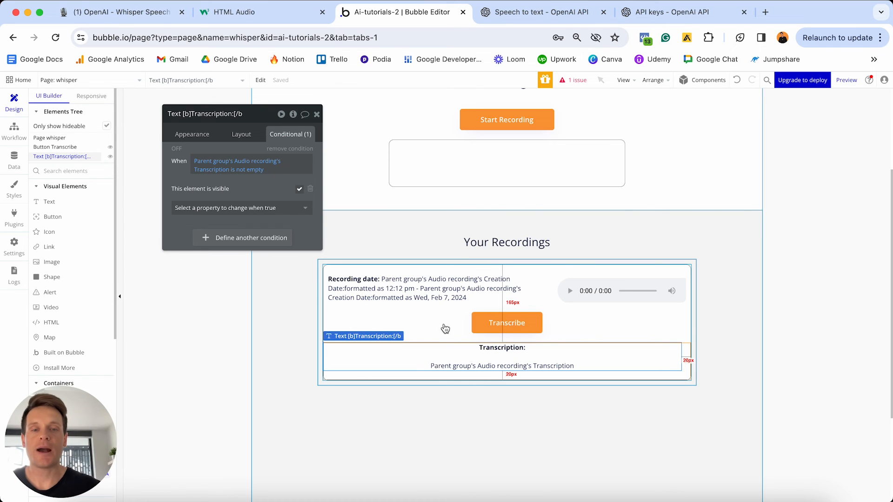
# Open the Transcribe button's workflow and delete the missing API action and the Make changes to Audio recording action.
pyautogui.click(496, 324)
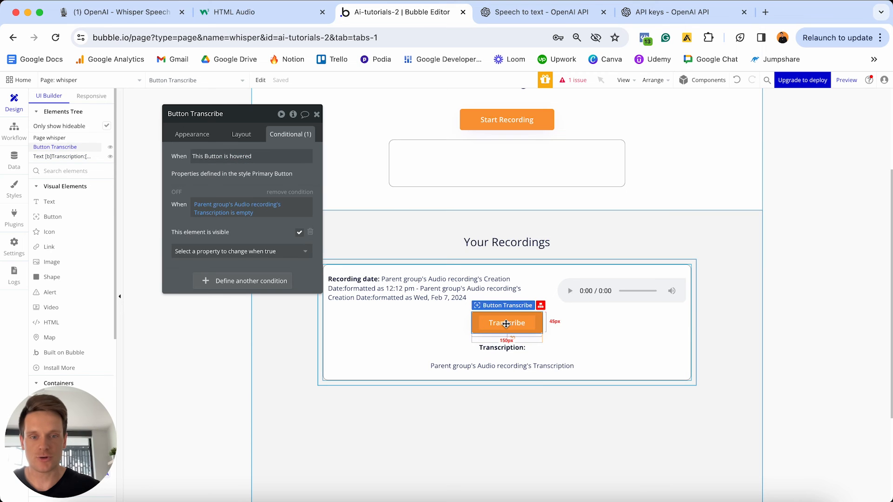
pyautogui.click(192, 135)
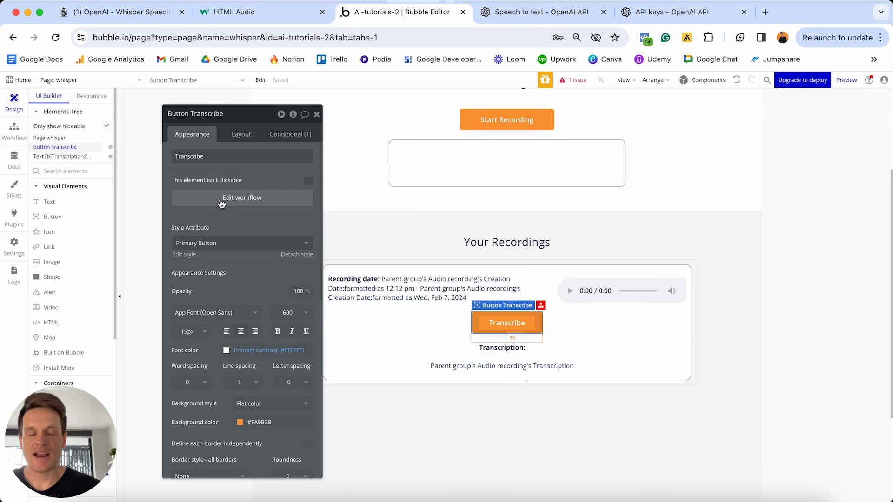
pyautogui.click(221, 200)
pyautogui.moveTo(208, 116); pyautogui.dragTo(452, 145)
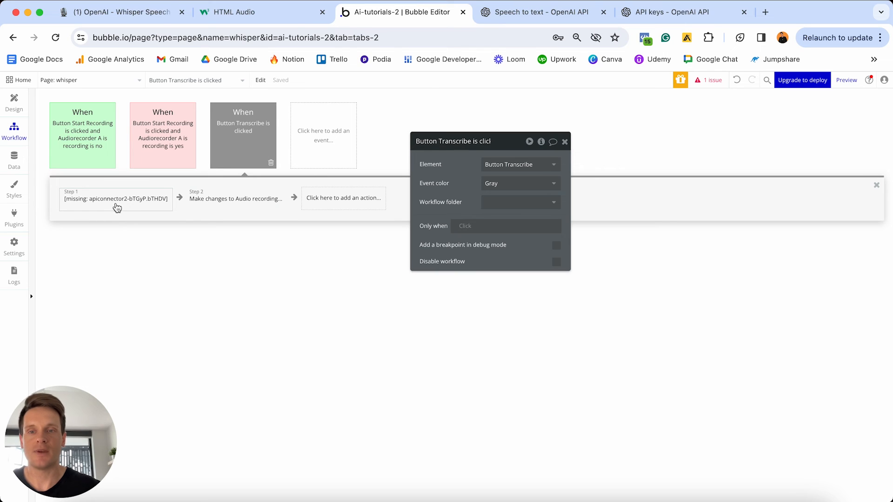
pyautogui.click(148, 202)
pyautogui.click(160, 207)
pyautogui.click(149, 208)
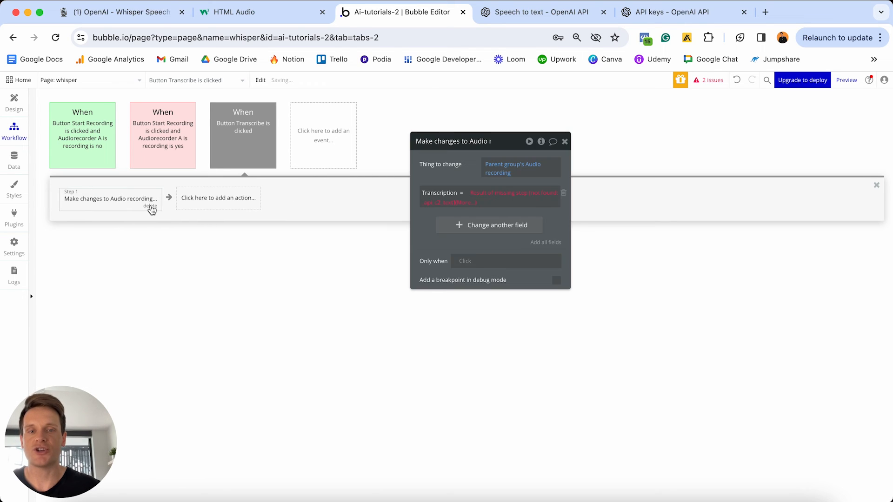
pyautogui.click(151, 206)
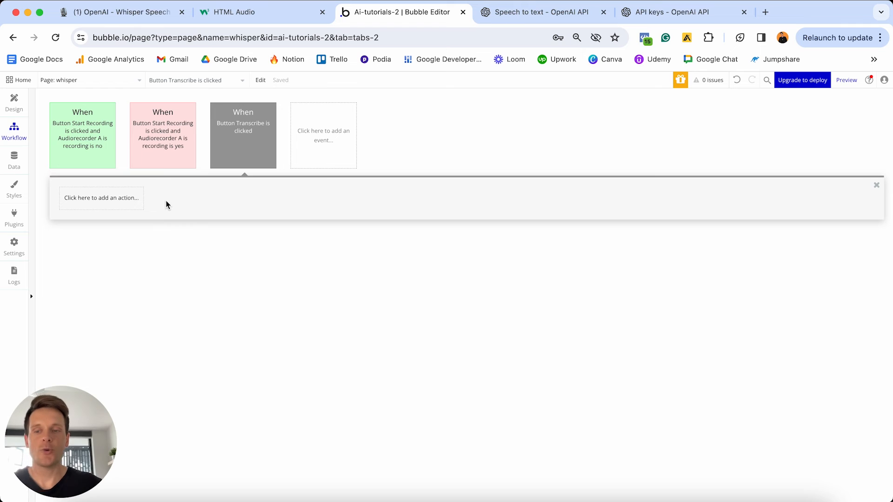
# Add the OpenAI - Whisper (speech to text) plugin action to the Transcribe button's workflow.
pyautogui.click(127, 208)
pyautogui.moveTo(89, 343)
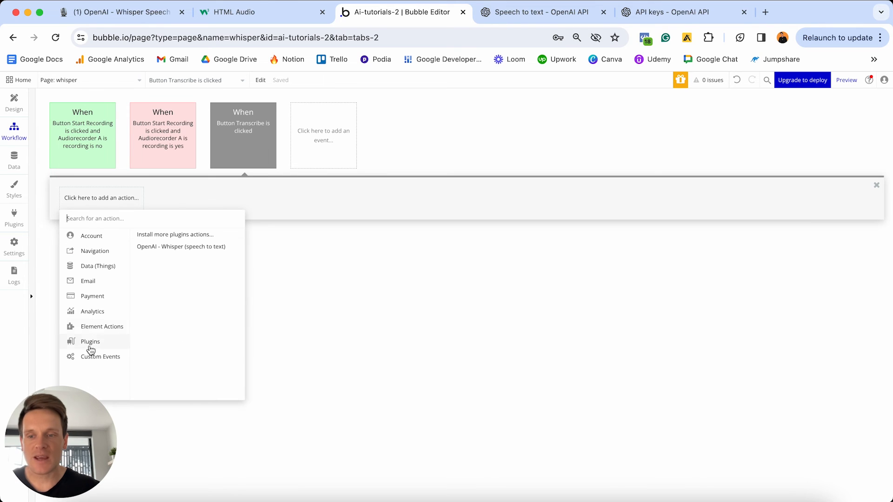
pyautogui.click(190, 250)
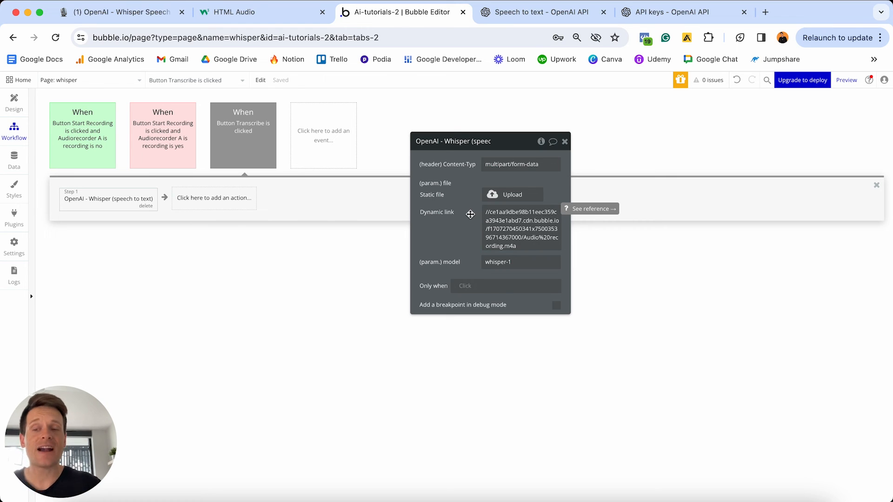
# Replace the Whisper action's file dynamic link with https: followed by Parent group's Audio recording's Audio-File.
pyautogui.click(501, 211)
pyautogui.press('BackSpace')
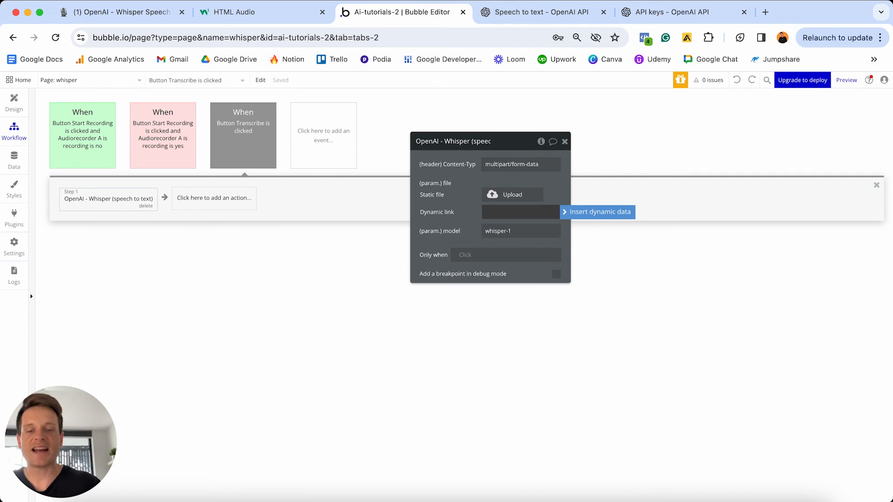
pyautogui.write('https')
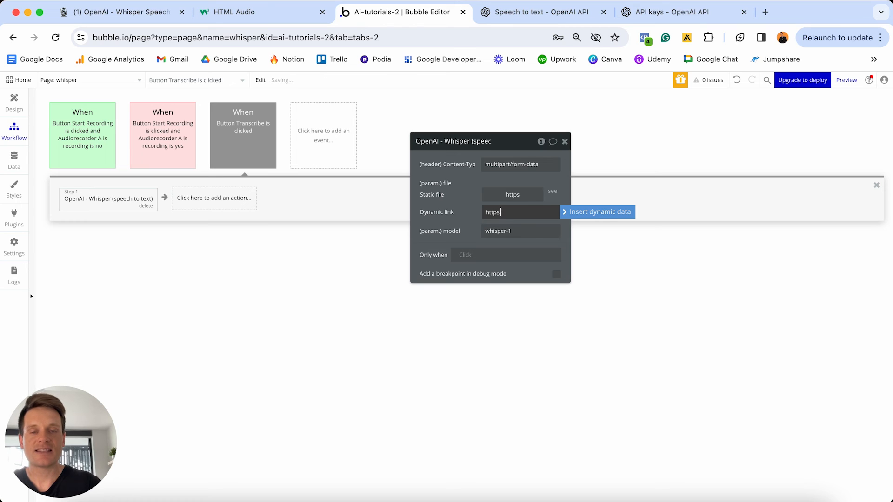
pyautogui.click(575, 214)
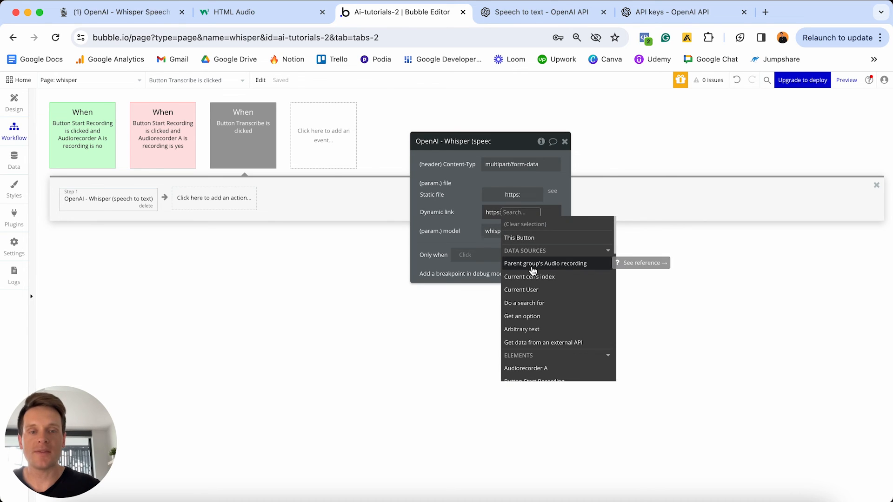
pyautogui.click(553, 264)
pyautogui.click(539, 285)
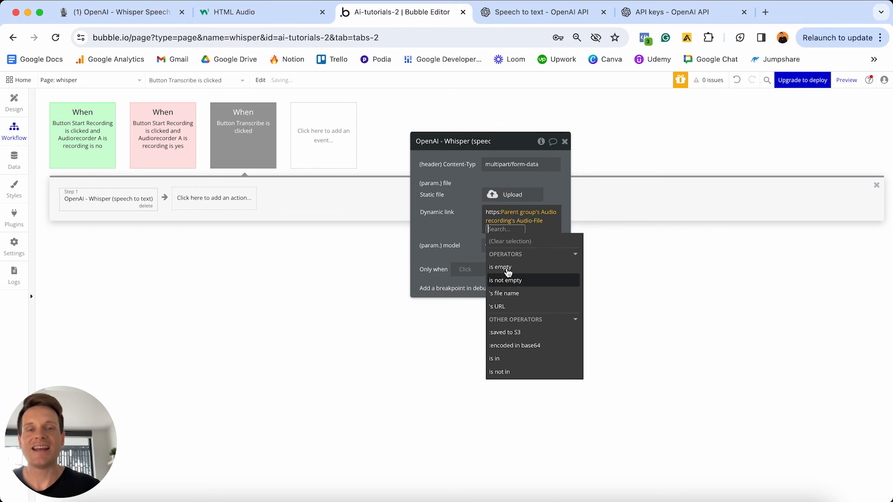
pyautogui.click(451, 215)
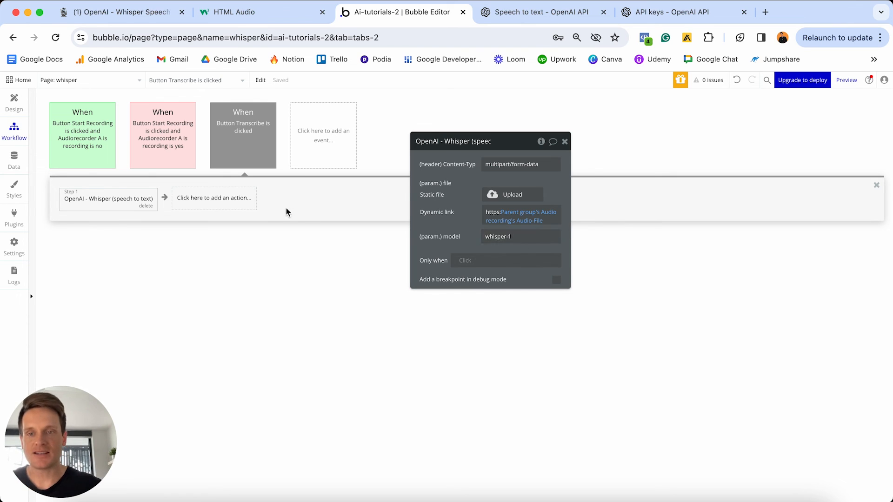
# Add a Make changes to thing action after the Whisper step, with Parent group's Audio recording as the thing to change.
pyautogui.click(227, 201)
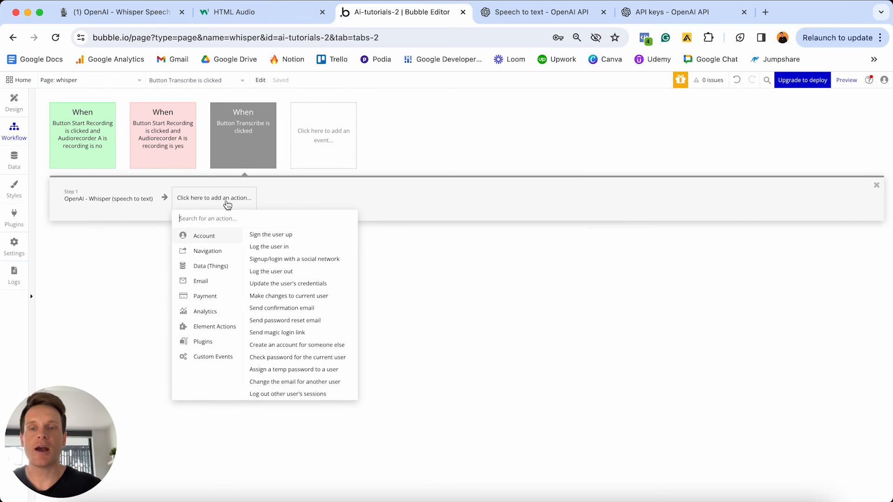
pyautogui.moveTo(210, 267)
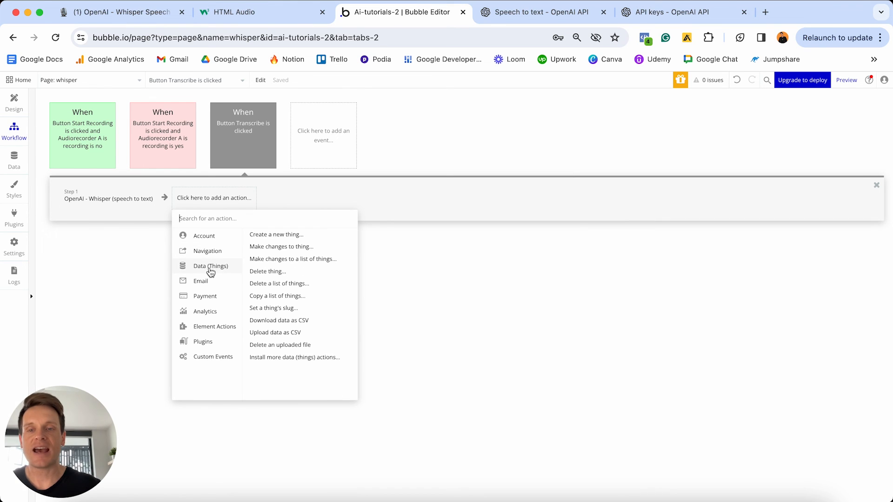
pyautogui.click(277, 247)
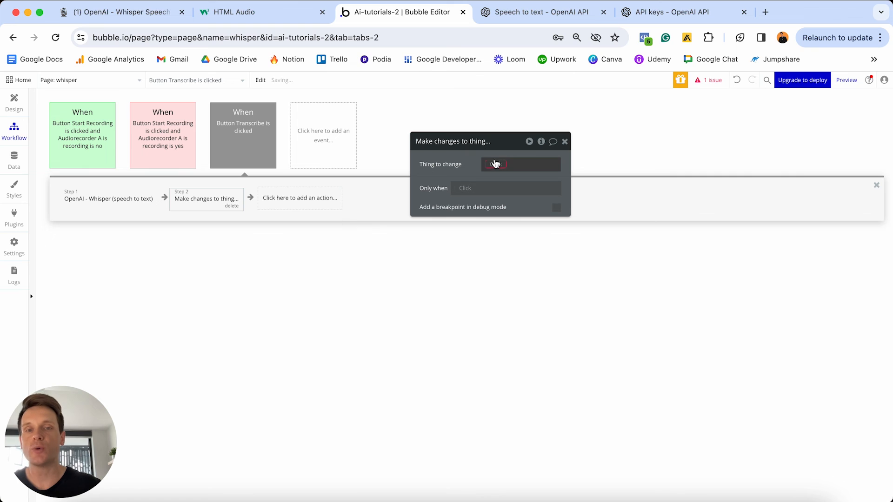
pyautogui.click(496, 164)
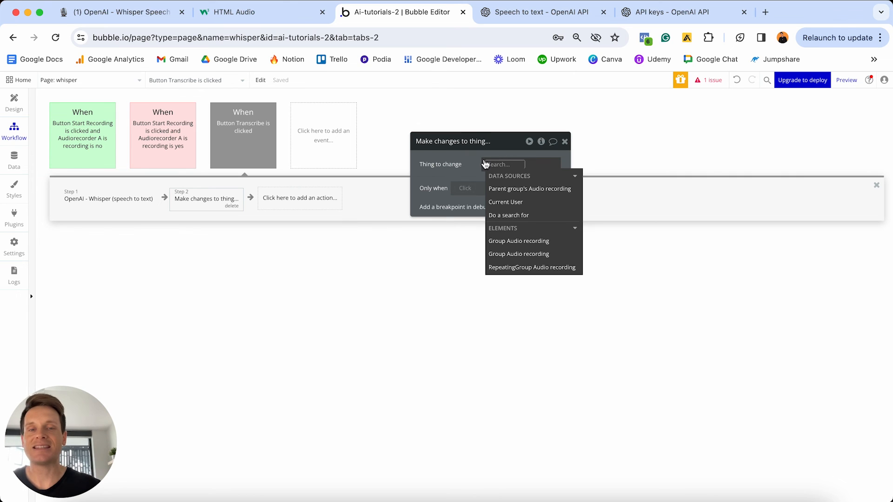
pyautogui.click(509, 189)
# Set the action's Transcription field to Result of step 1 (OpenAI - Whisper)'s text.
pyautogui.click(455, 196)
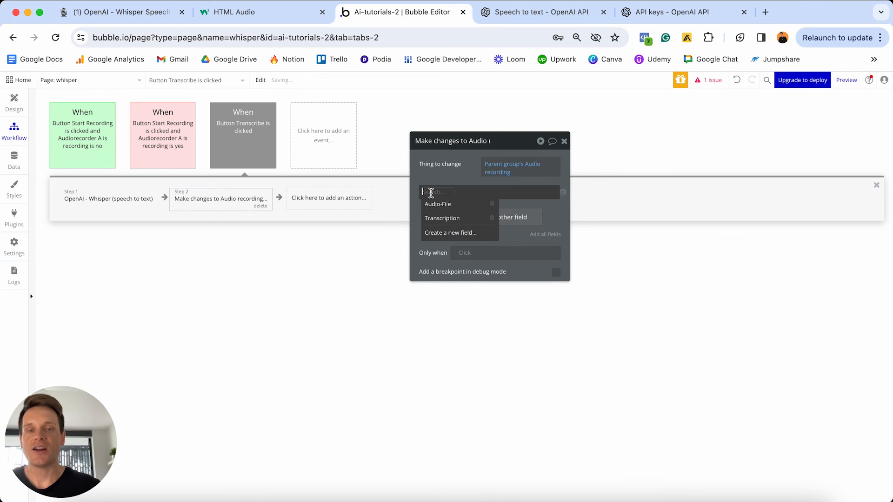
pyautogui.click(440, 218)
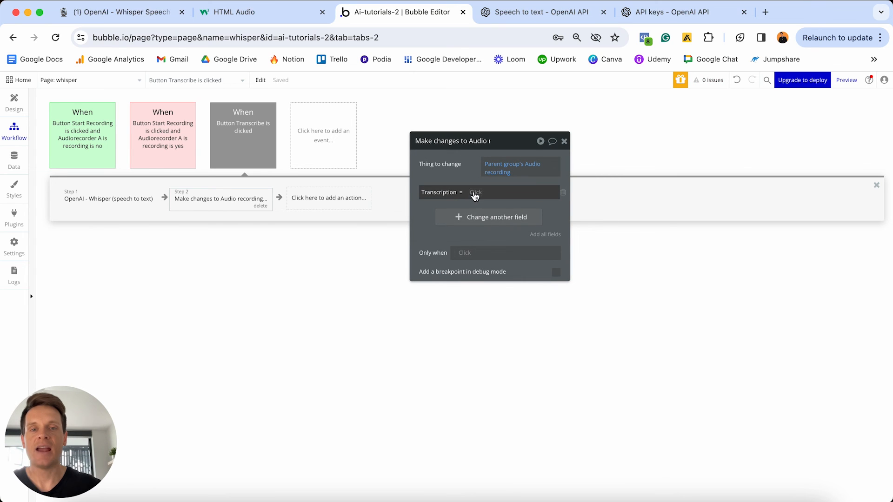
pyautogui.click(474, 195)
pyautogui.click(502, 261)
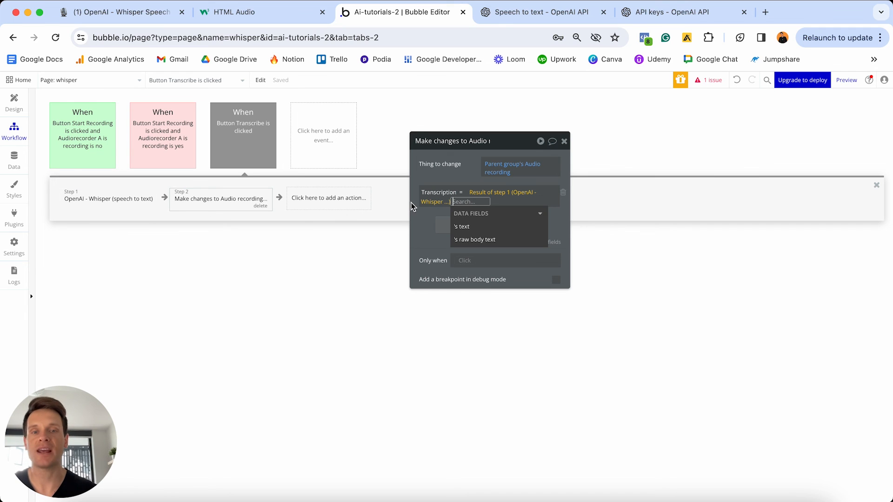
pyautogui.click(472, 227)
pyautogui.click(456, 174)
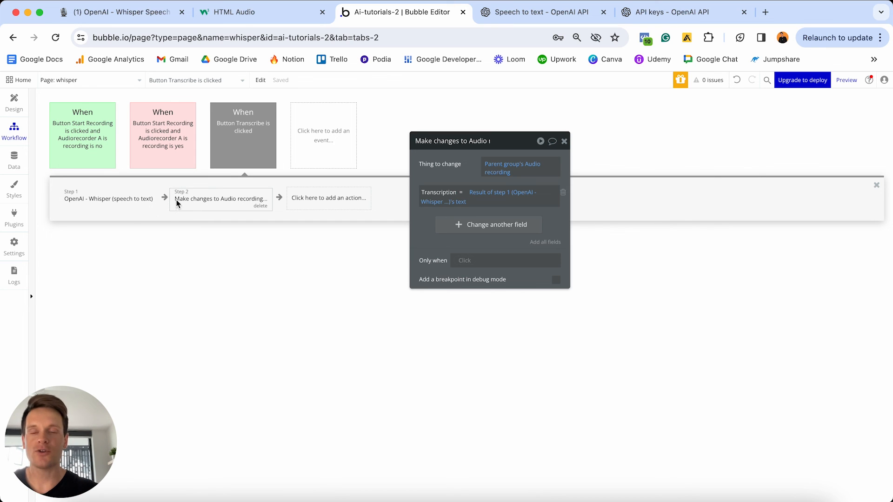
# Review the action sequence of the Start Recording workflow that runs when Audiorecorder A is recording, and return to the Transcribe workflow.
pyautogui.click(170, 154)
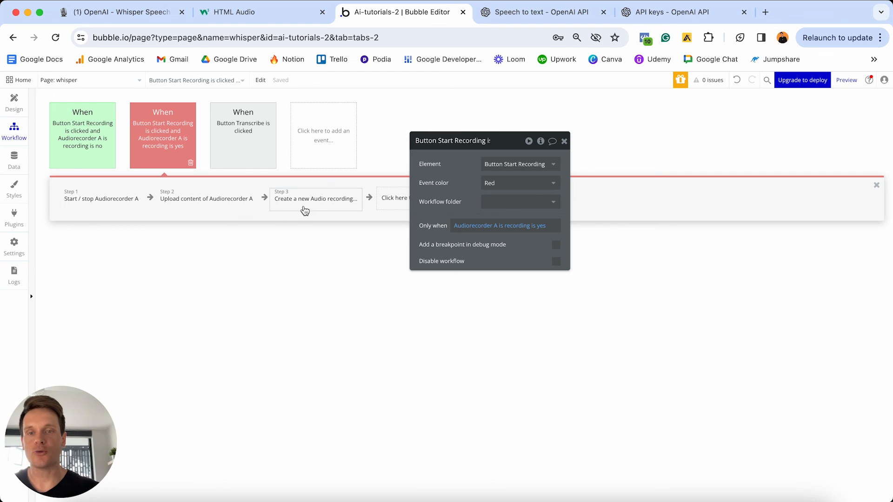
pyautogui.moveTo(448, 145); pyautogui.dragTo(580, 155)
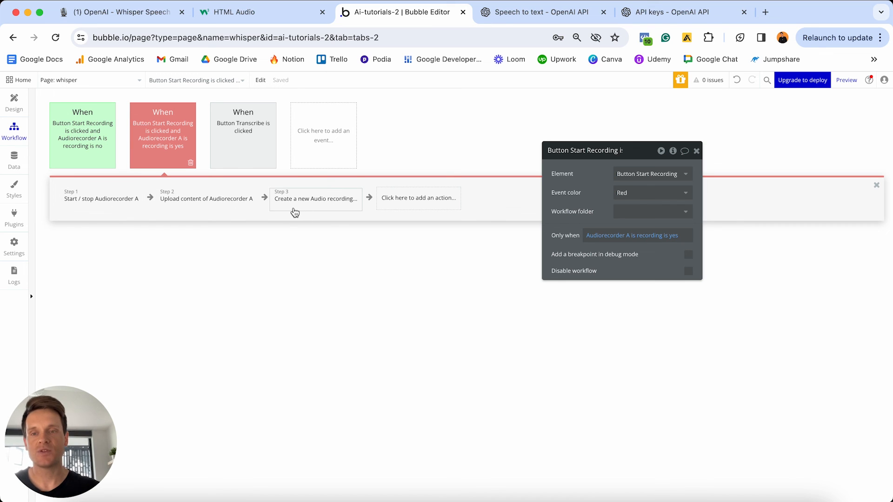
pyautogui.moveTo(177, 214)
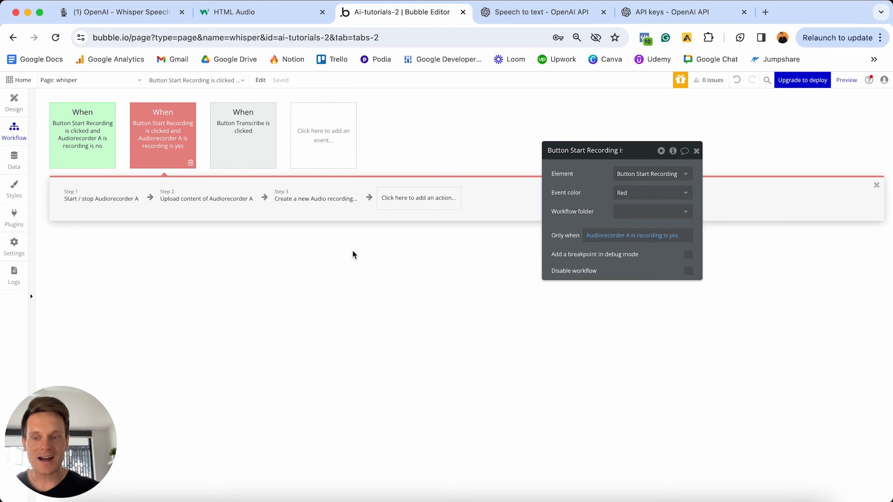
pyautogui.click(243, 136)
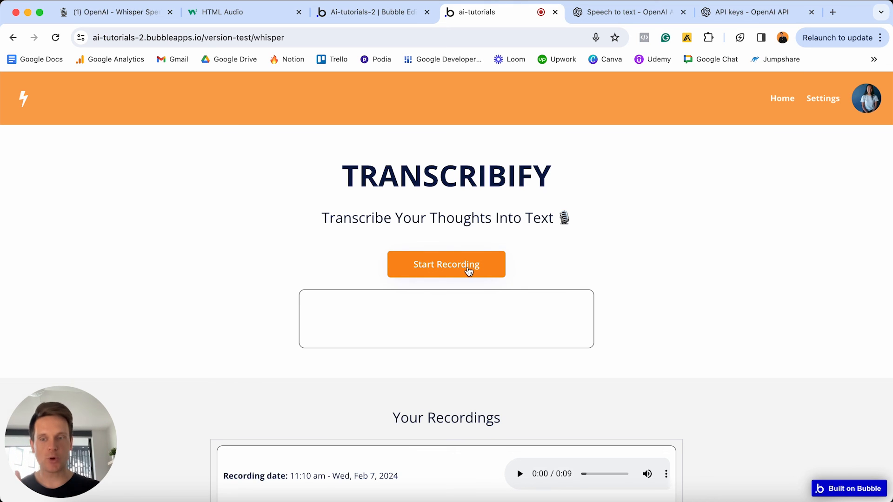
# Record a short test voice clip in the app preview and transcribe the new recording.
pyautogui.click(469, 271)
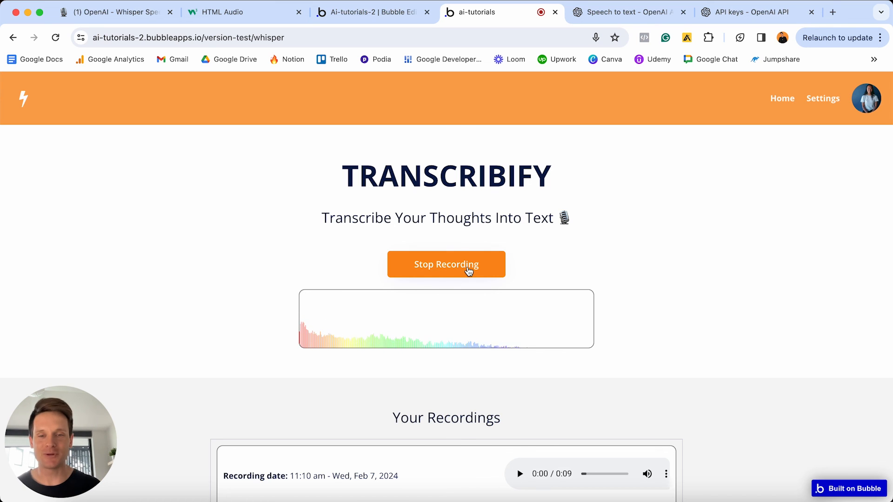
pyautogui.click(468, 271)
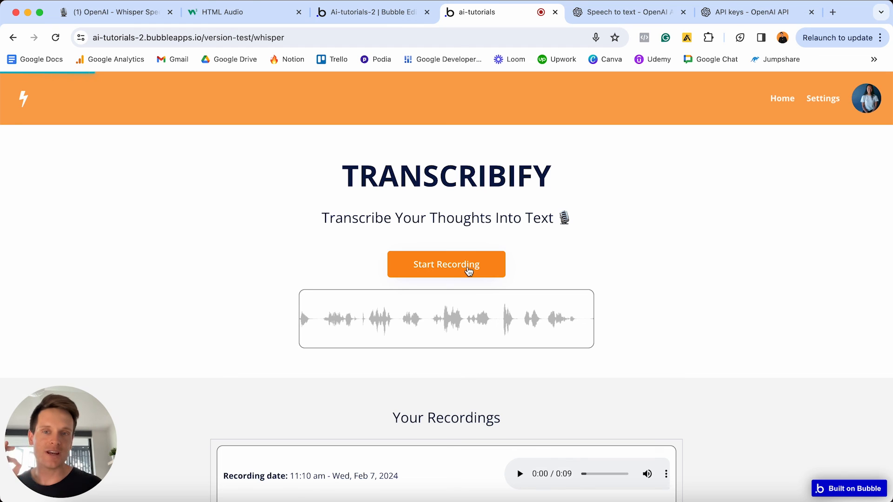
pyautogui.scroll(-5, 468, 271)
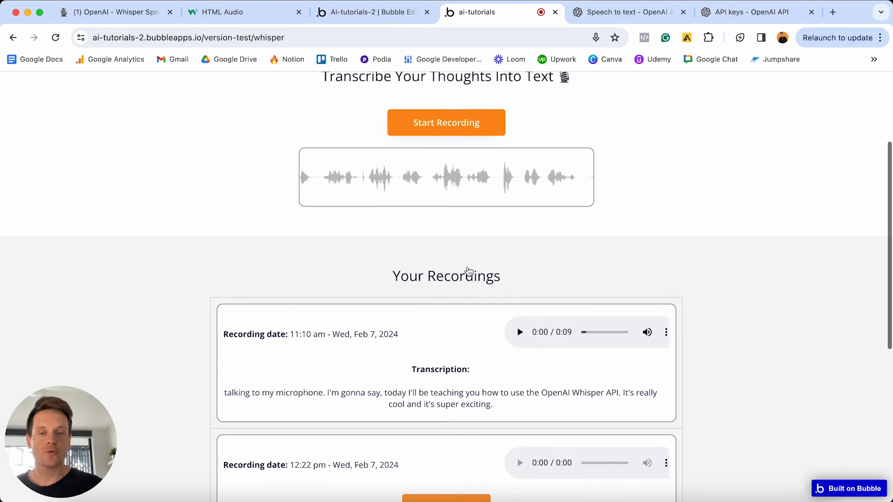
pyautogui.scroll(-1, 468, 271)
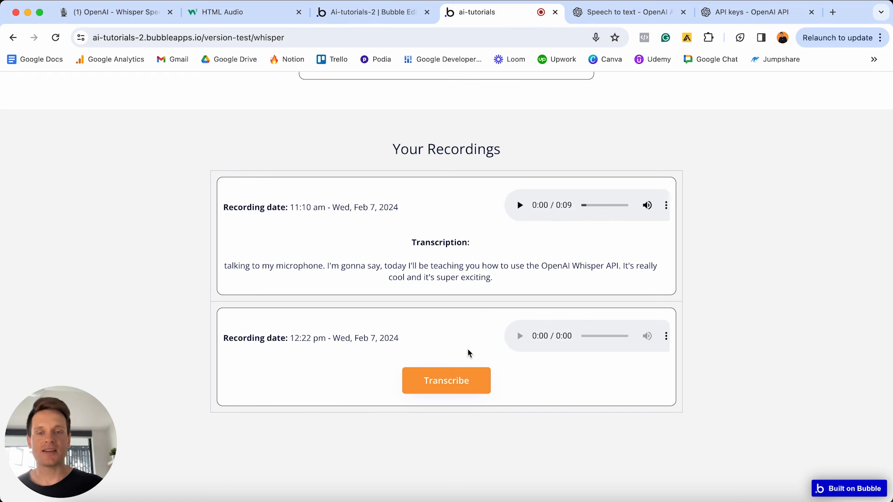
pyautogui.click(454, 387)
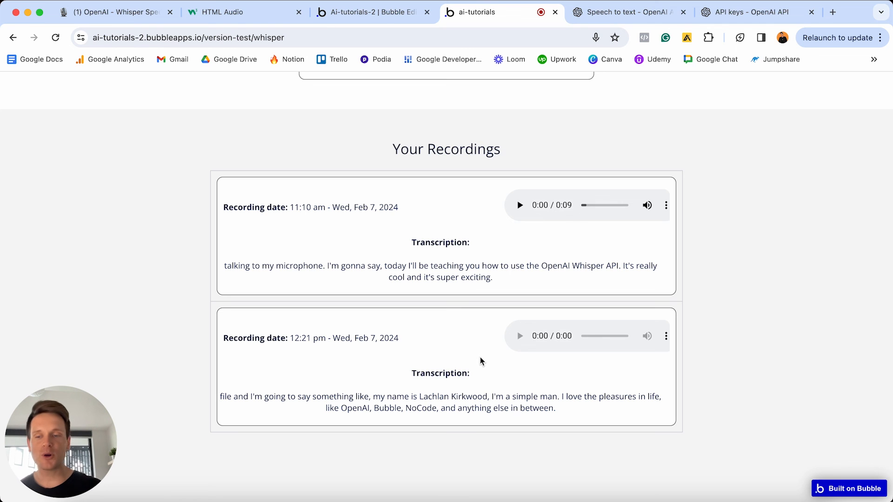
# Switch to the Notion outline and check off Building the Bubble application and all its sub-items through Running a preview of the finished product.
pyautogui.click(125, 14)
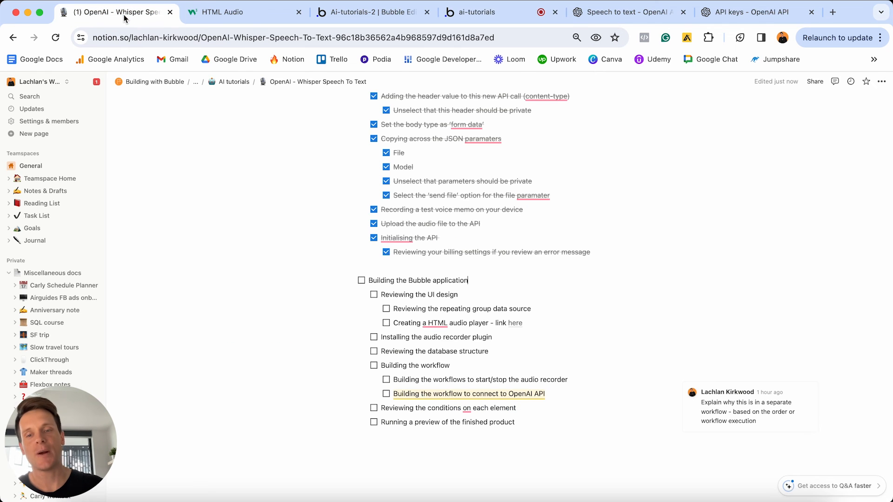
pyautogui.click(361, 281)
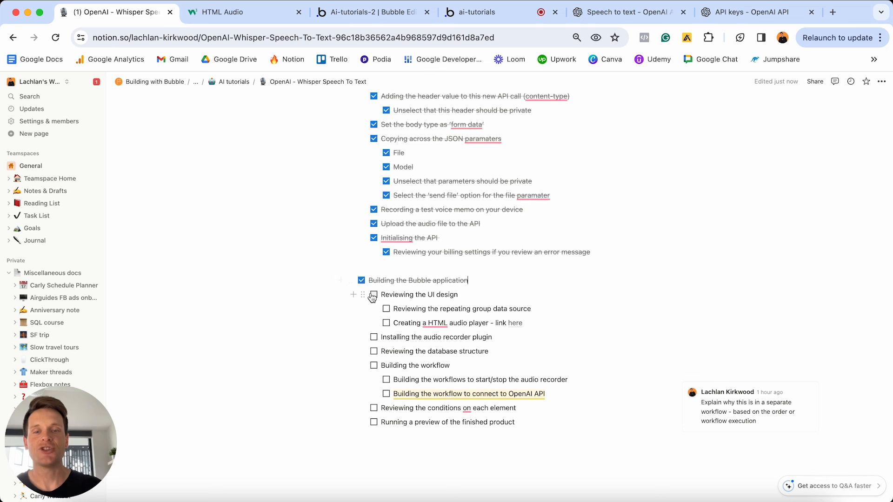
pyautogui.click(373, 294)
pyautogui.click(386, 309)
pyautogui.click(386, 323)
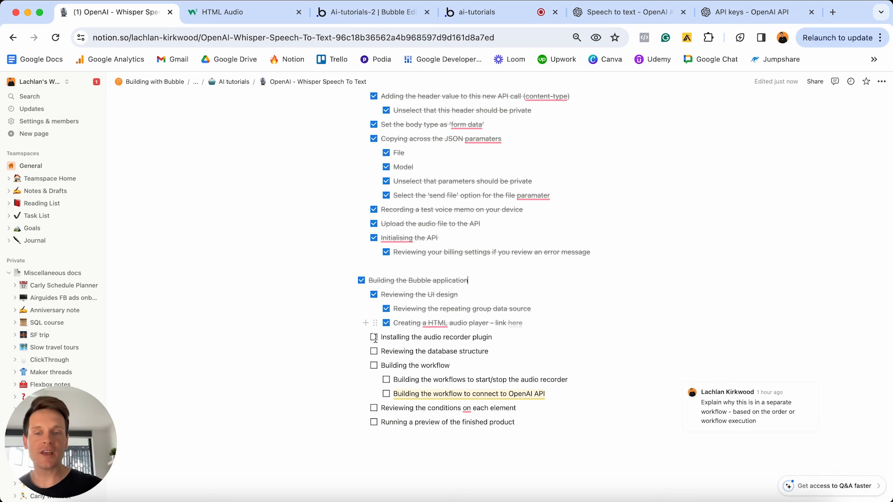
pyautogui.click(374, 337)
pyautogui.click(374, 351)
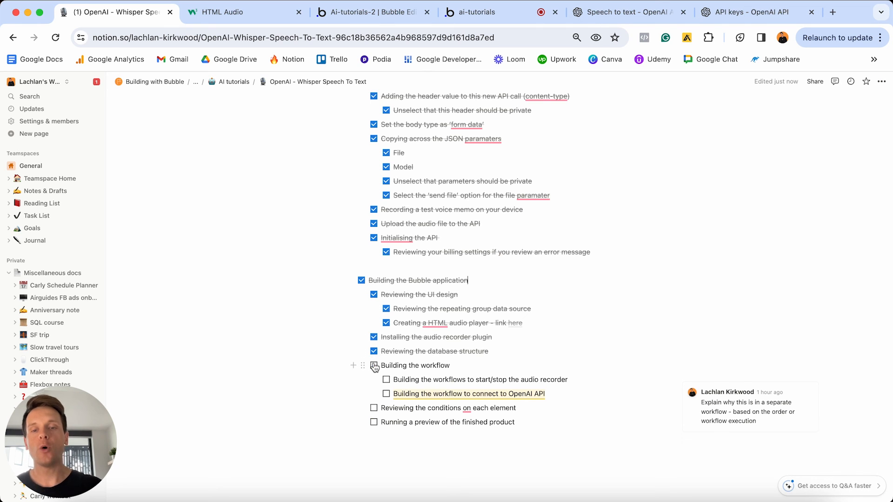
pyautogui.click(374, 366)
pyautogui.click(386, 379)
pyautogui.click(386, 394)
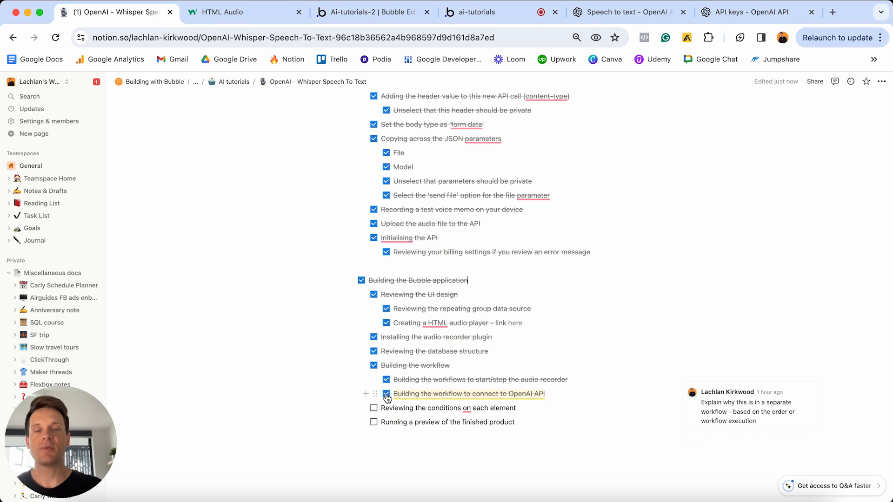
pyautogui.click(374, 408)
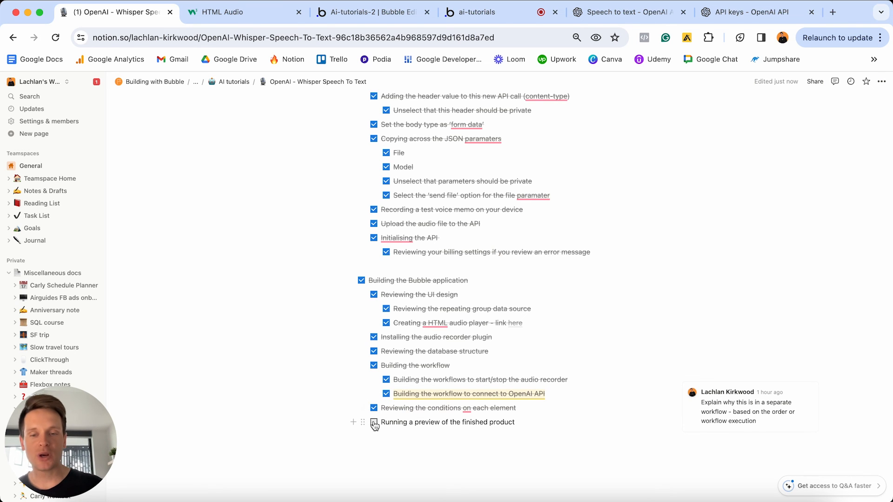
pyautogui.click(374, 423)
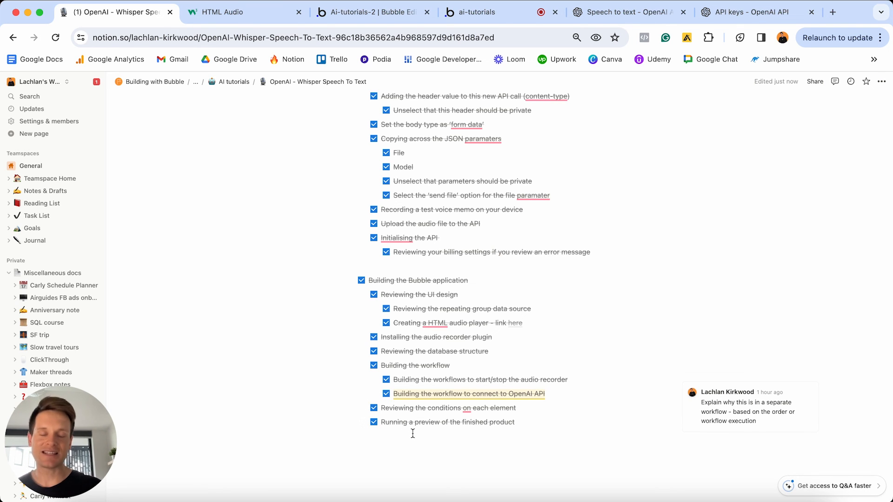